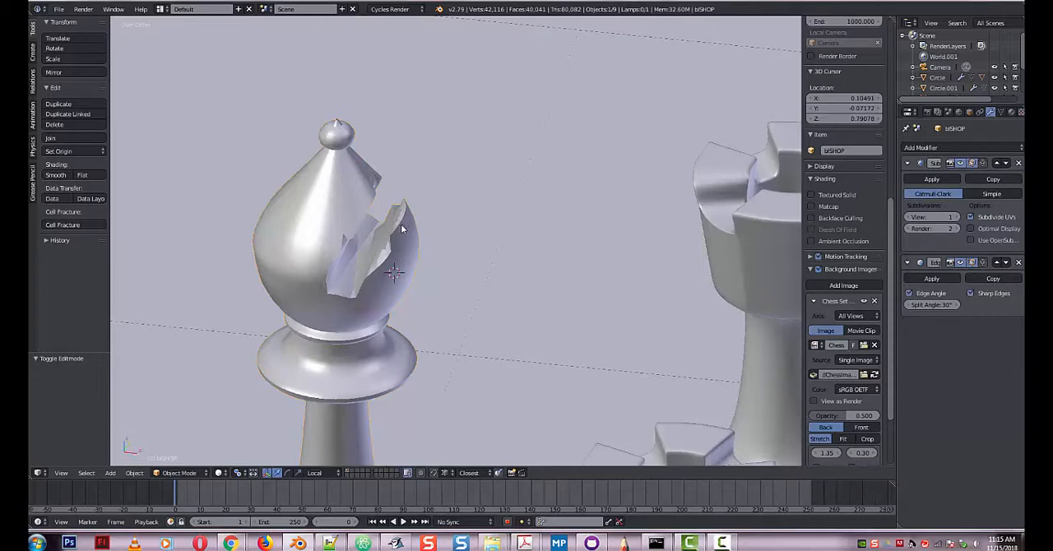
Switch the viewport to the empty second layer and show the chess reference image in front orthographic view.
middle_click_drag(443, 285, 298, 271)
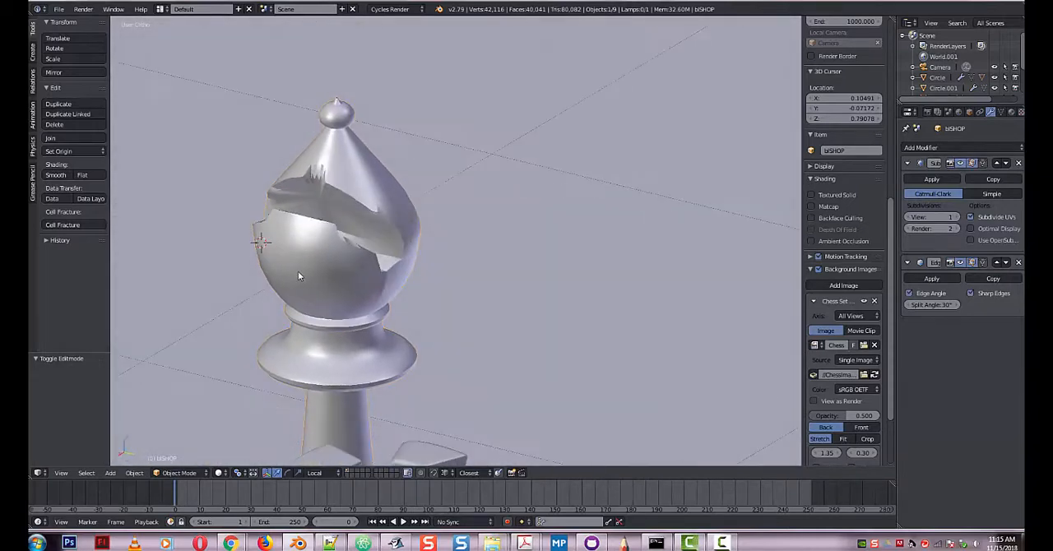
left_click(358, 473)
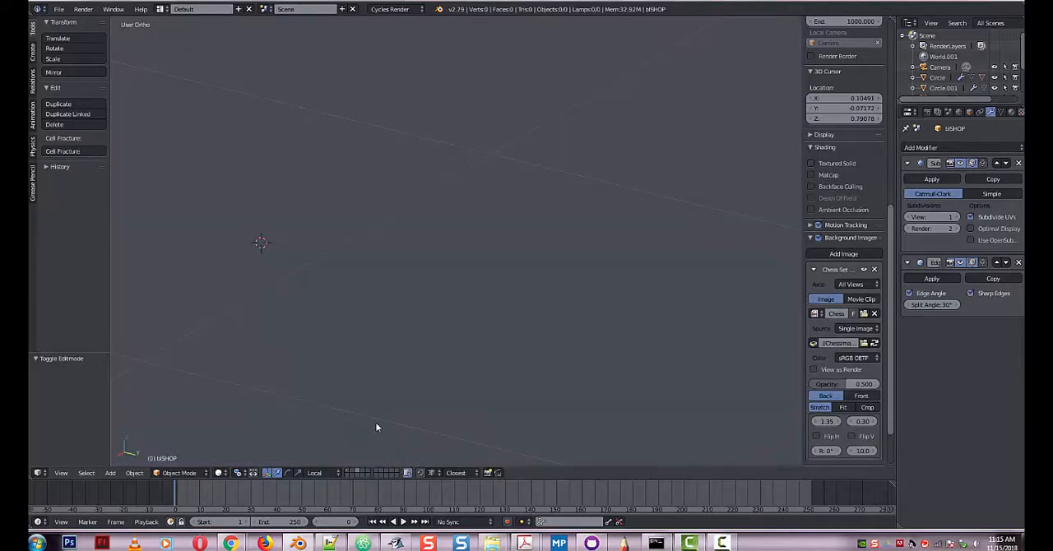
key("KP_1")
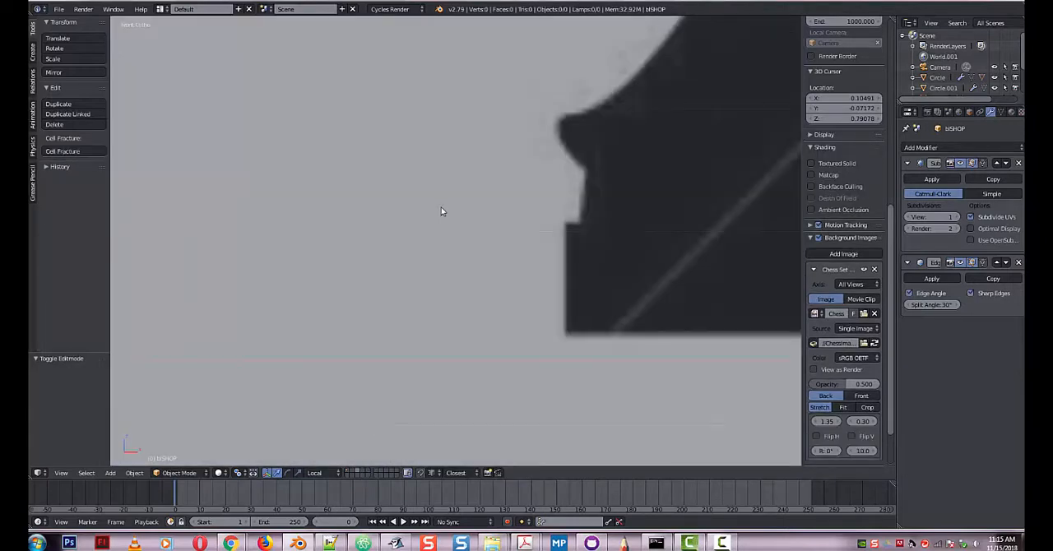
scroll(447, 219, "down", 8)
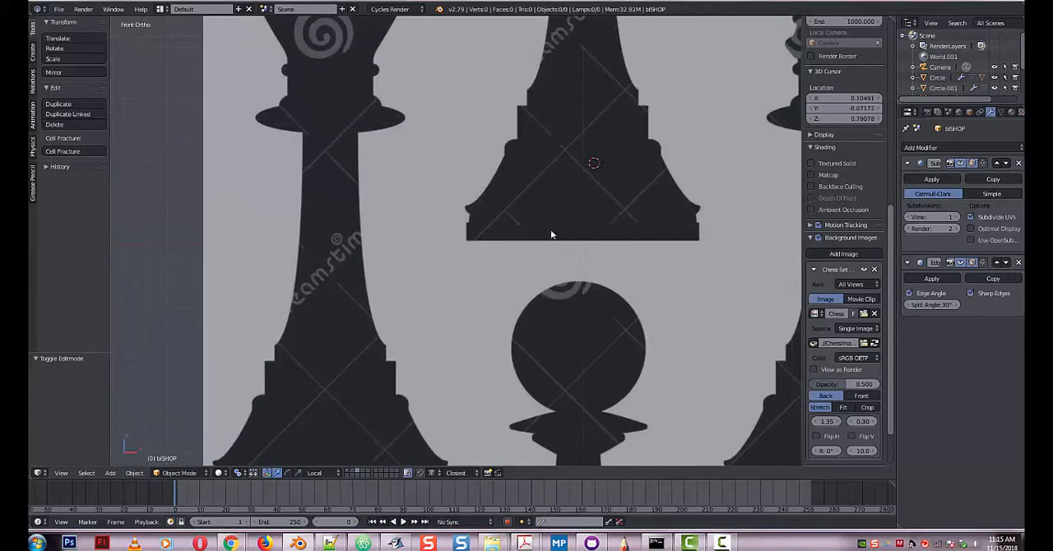
Snap the 3D cursor to the scene center and start the Screencast Keys display.
key("shift+s")
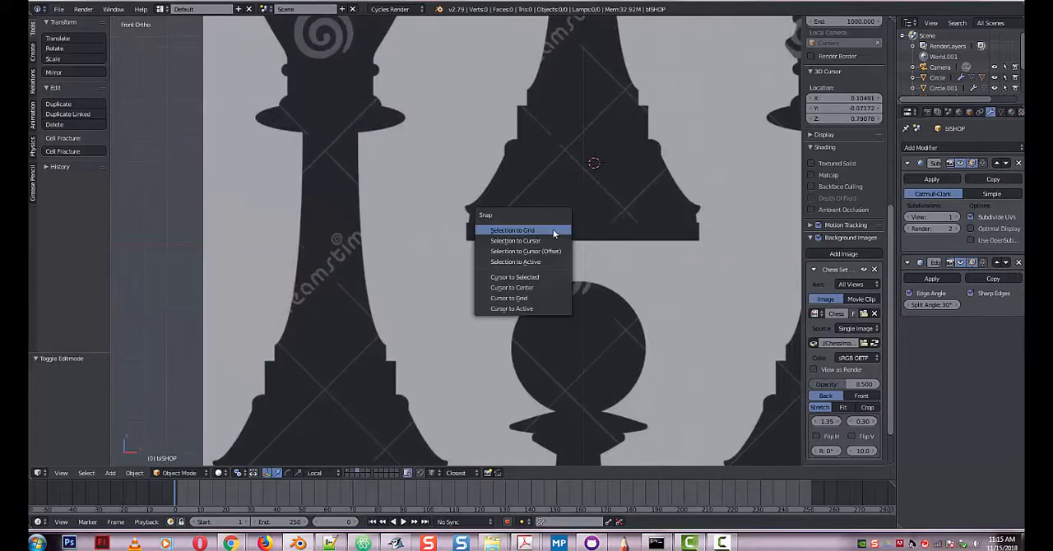
left_click(539, 289)
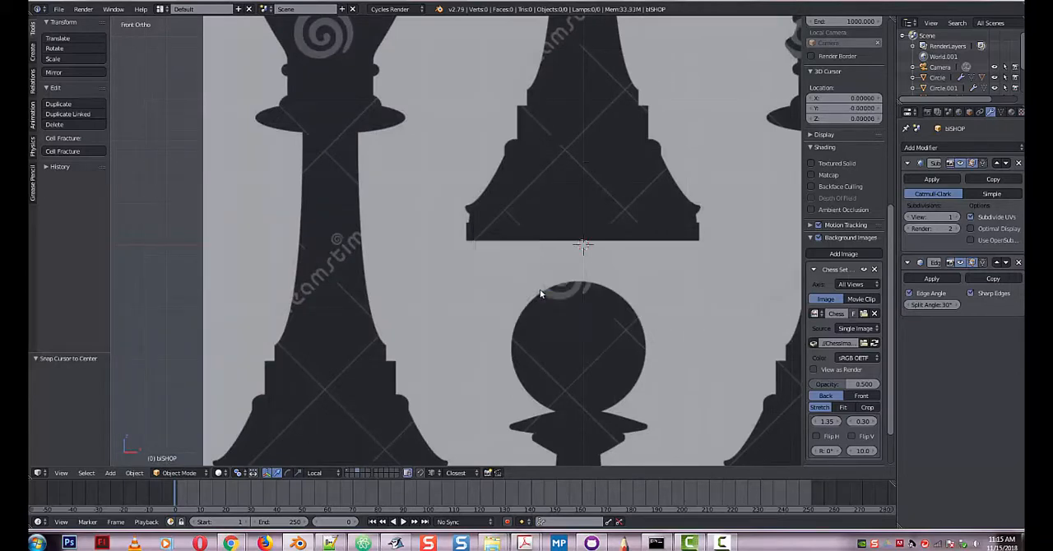
scroll(892, 370, "down", 3)
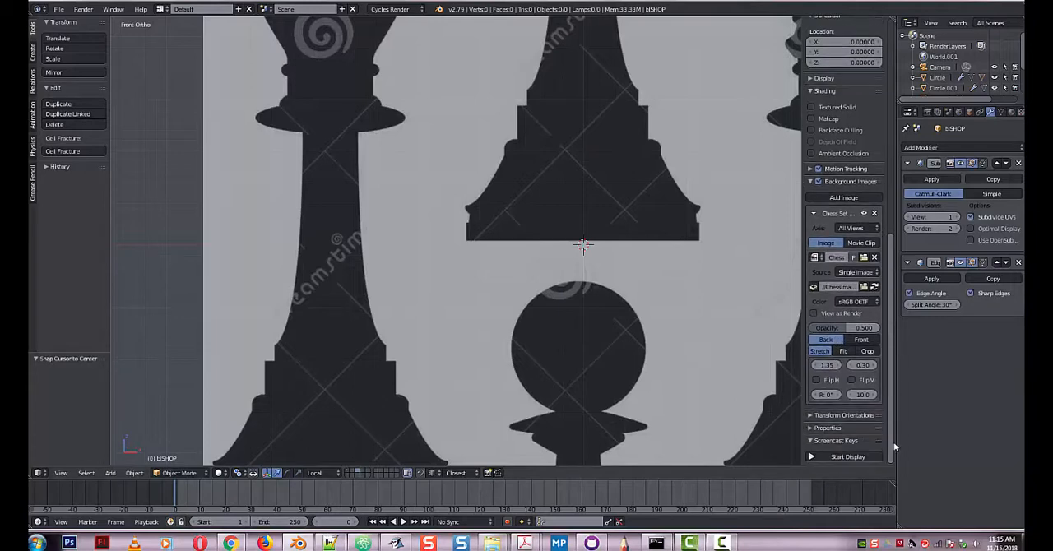
left_click(838, 456)
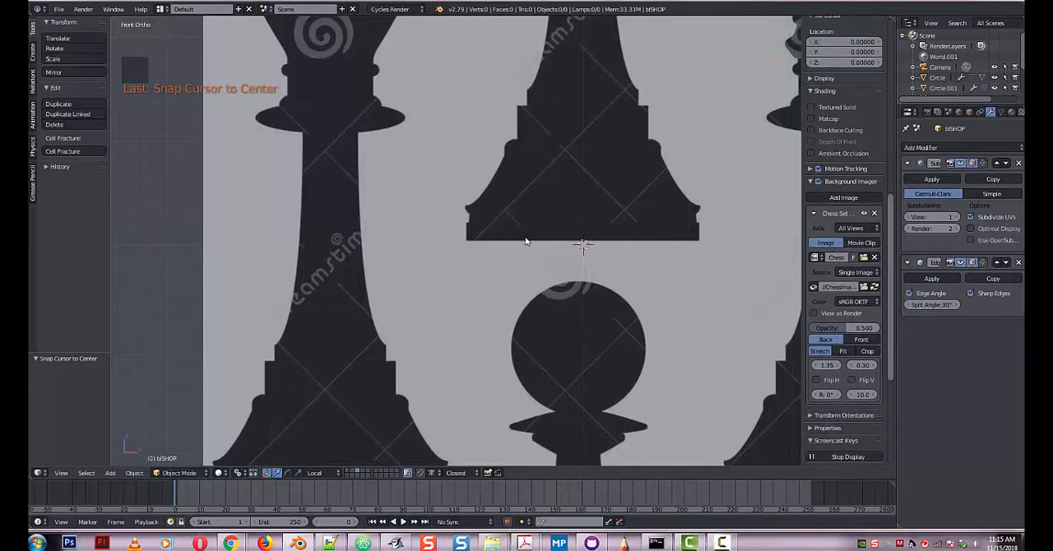
Add a mesh circle with 36 vertices at the 3D cursor.
left_click(33, 53)
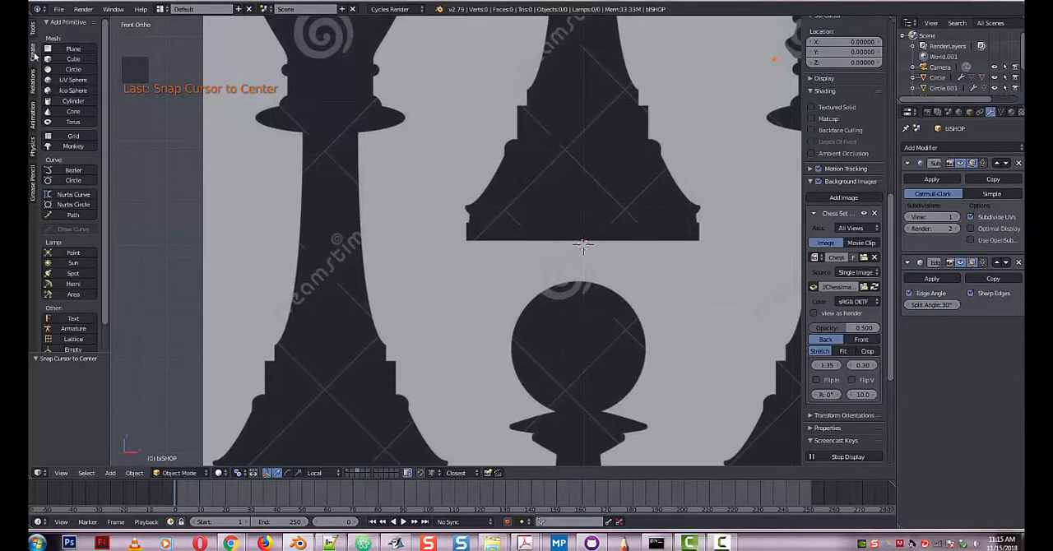
left_click(73, 69)
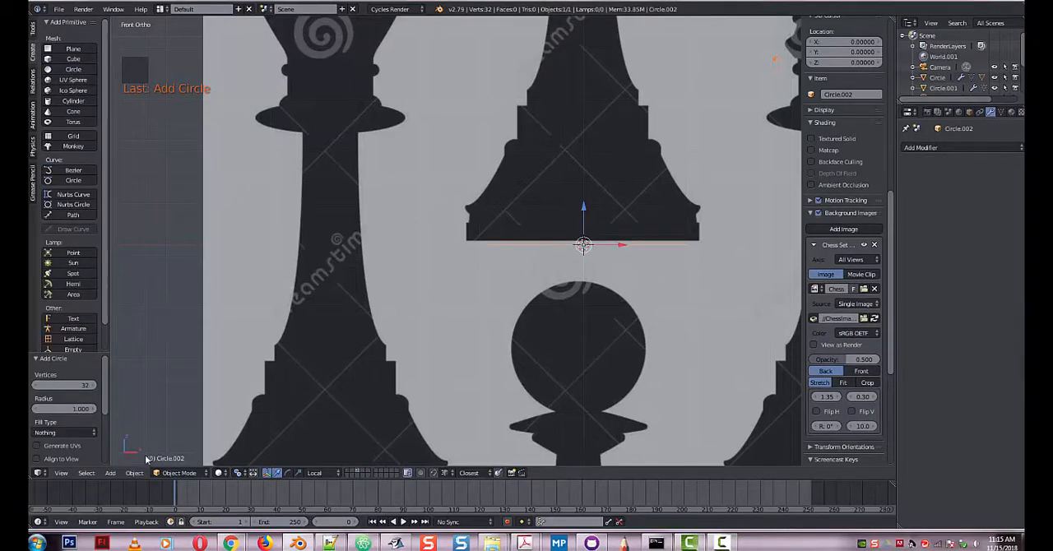
left_click(89, 385)
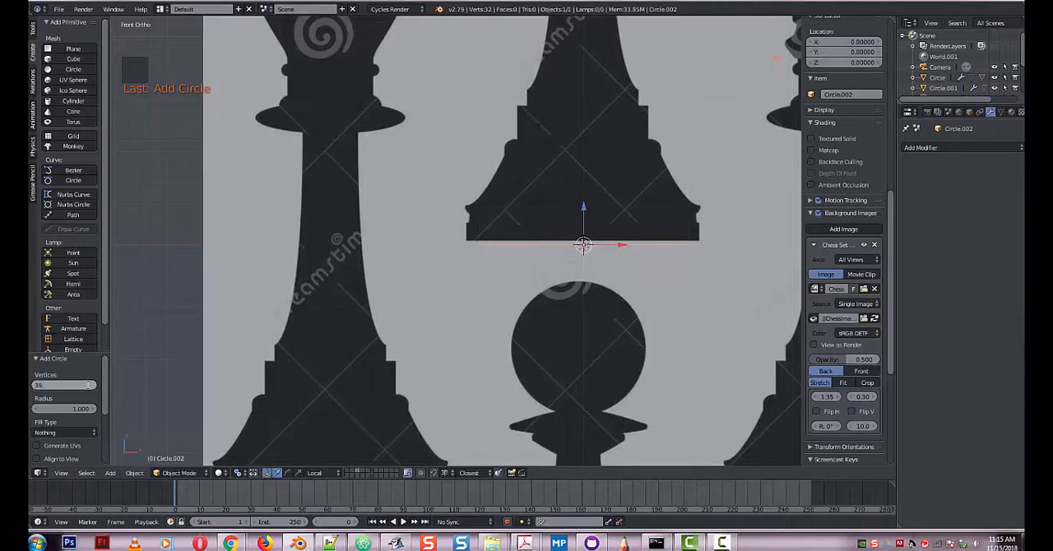
type("36")
key("Return")
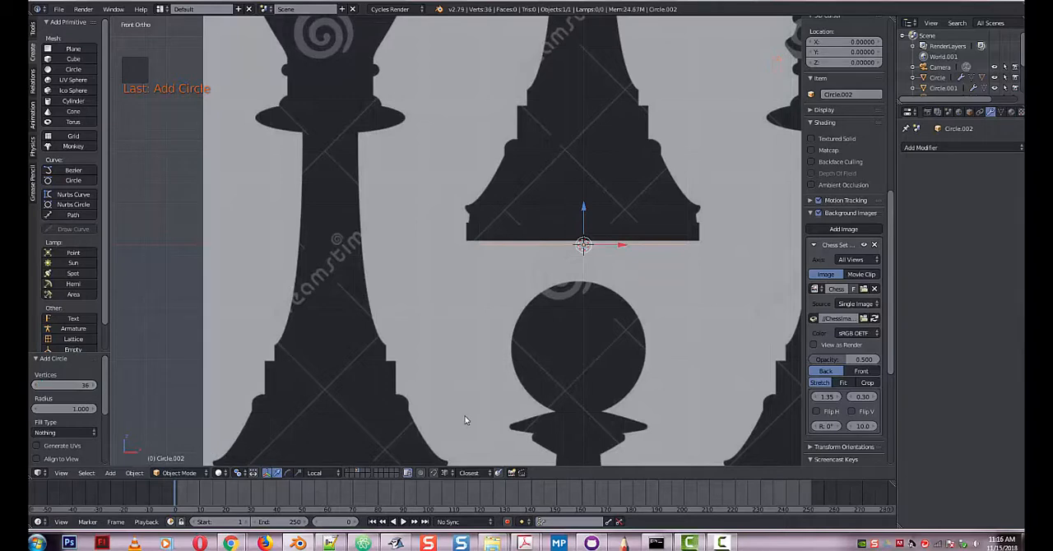
In Edit Mode, scale the circle by about 1.105 to the central silhouette's base width and extrude it up about 0.207.
key("Tab")
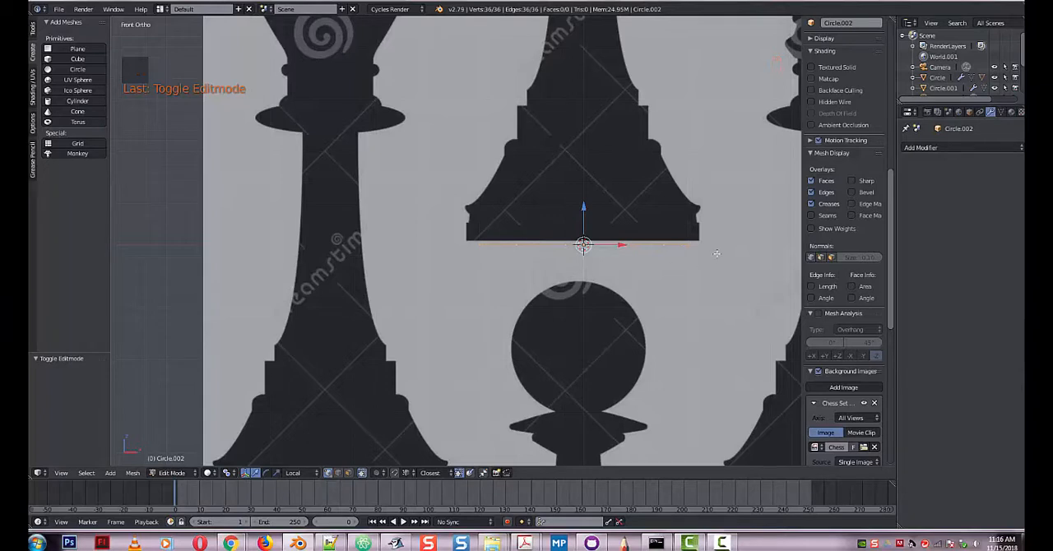
key("s")
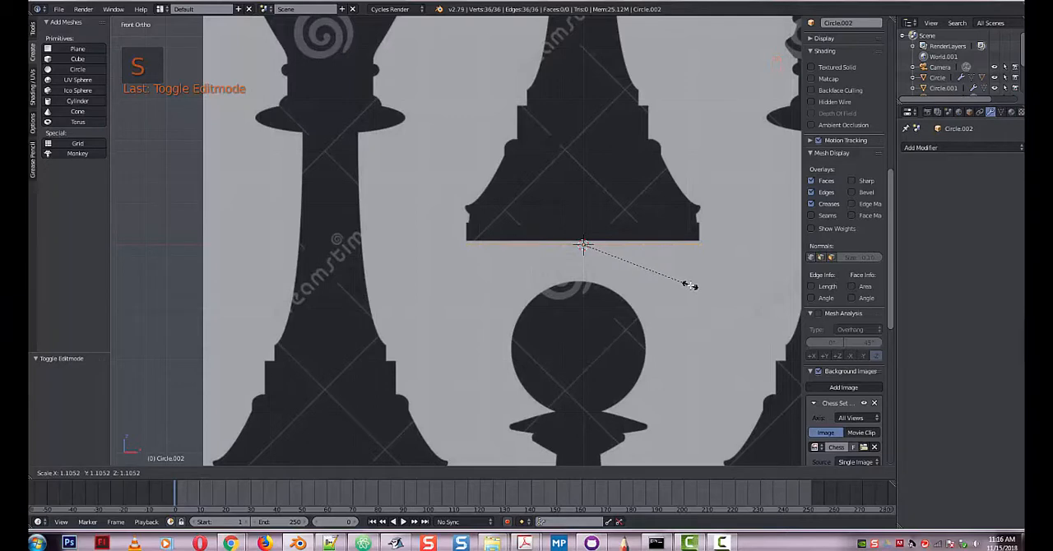
left_click(691, 286)
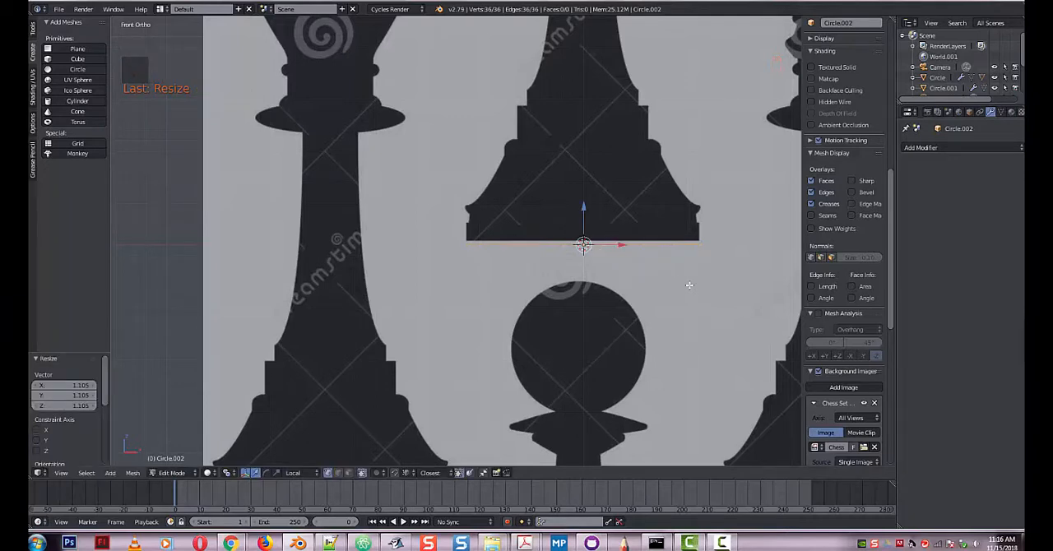
key("e")
key("z")
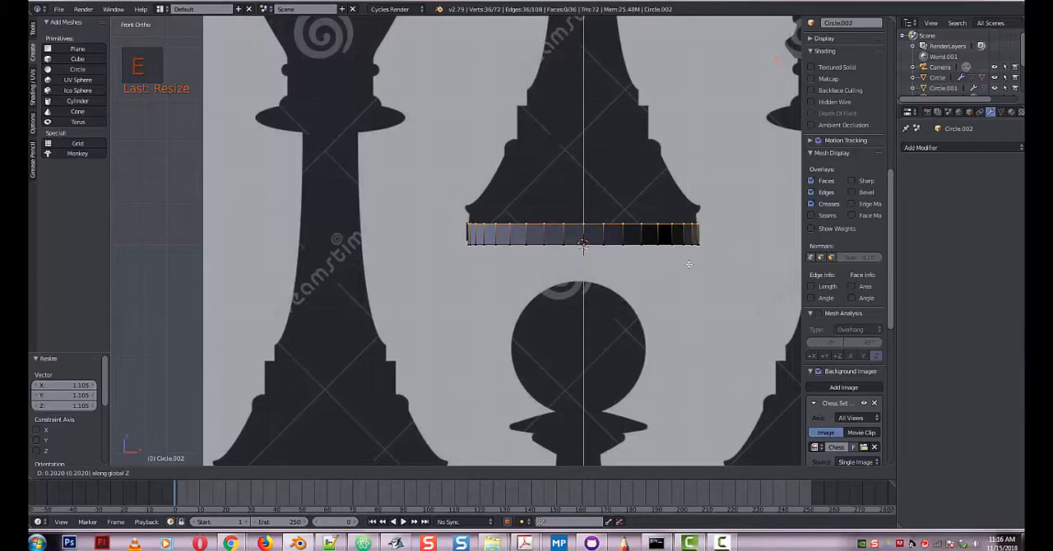
left_click(688, 263)
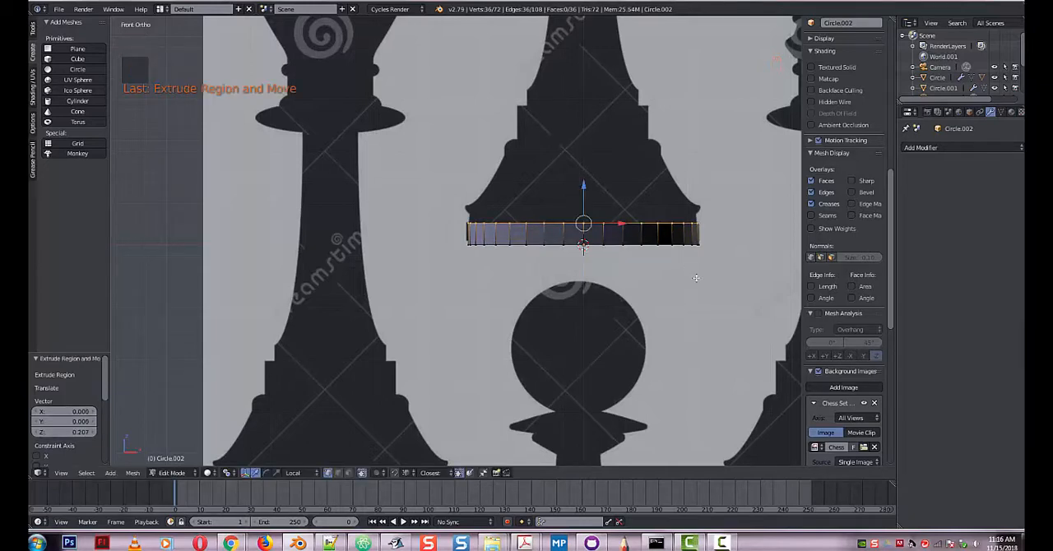
Extrude the top ring inward at about 0.968 scale, then extrude it up about 0.096 and scale it by about 0.994.
key("e")
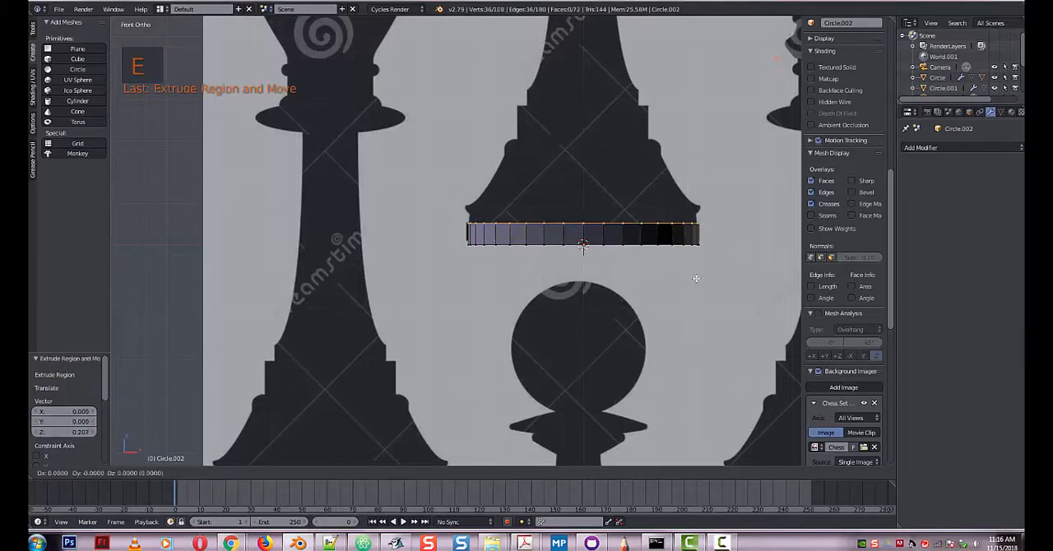
key("s")
left_click(692, 278)
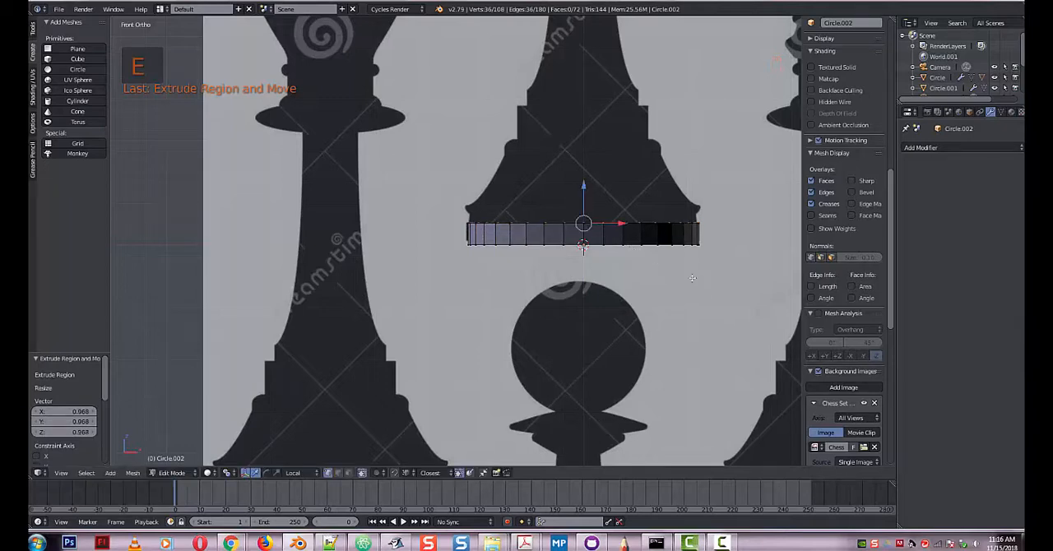
key("e")
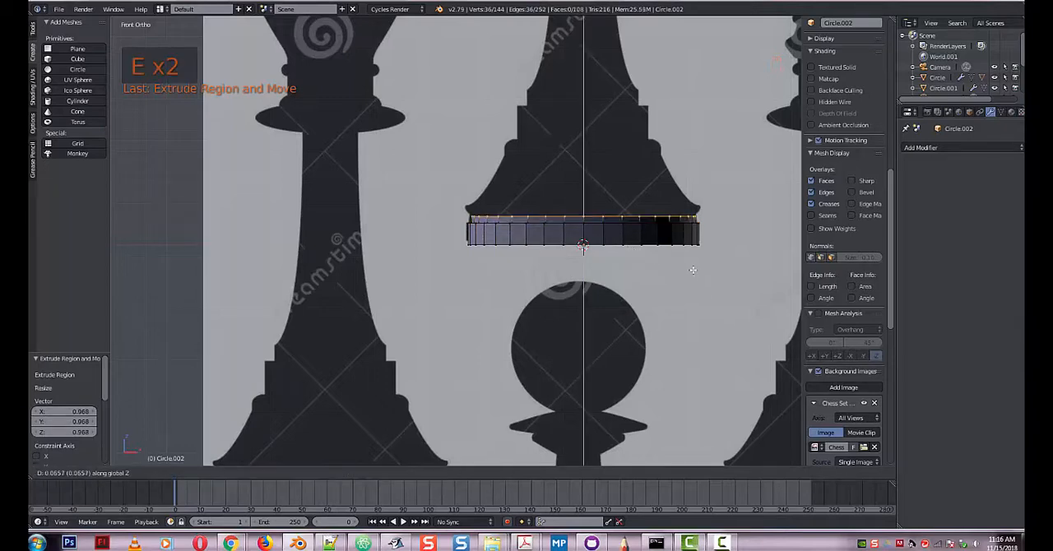
left_click(694, 268)
key("s")
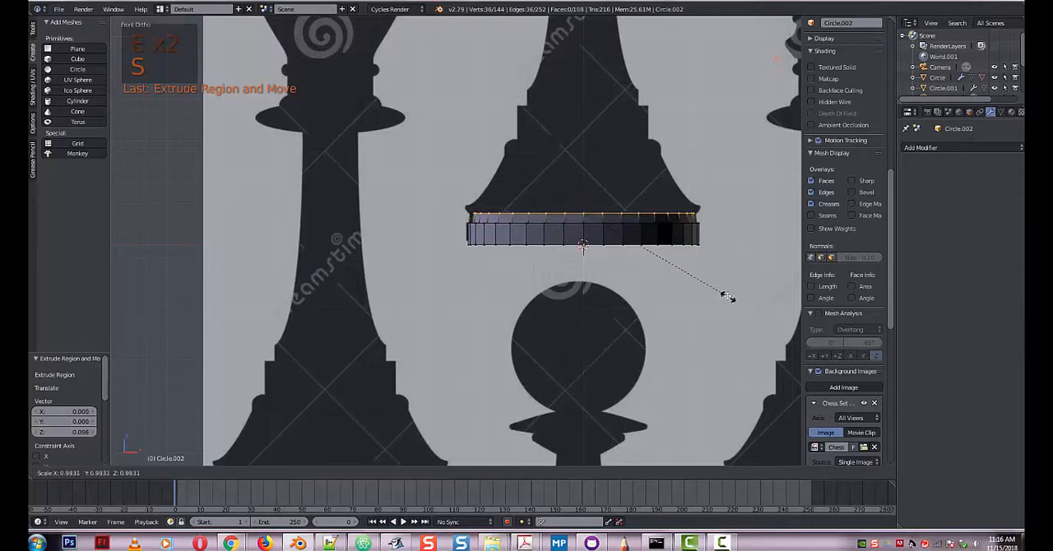
left_click(724, 291)
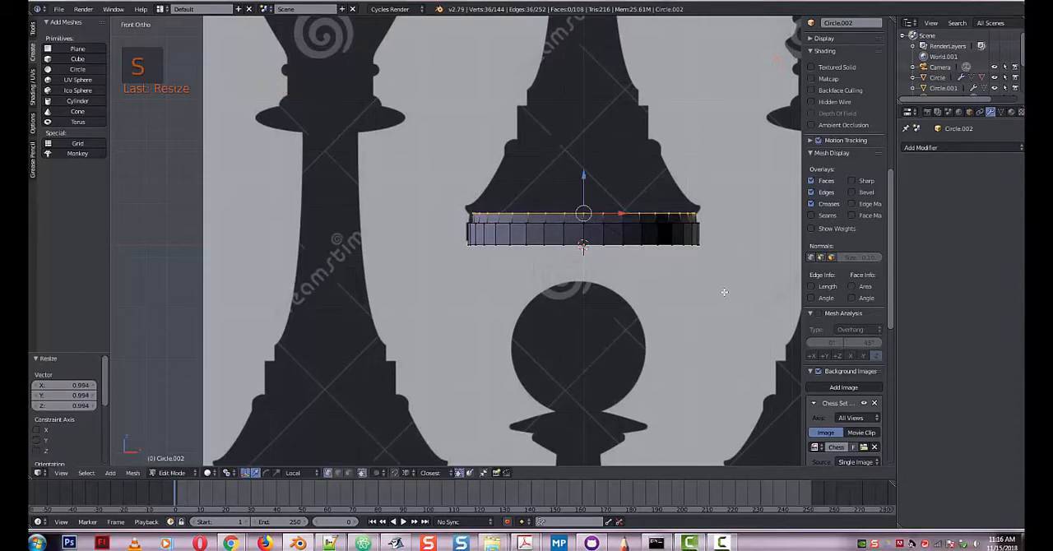
Extrude the top ring up about 0.066 and flare it by about 1.061, then extrude the rim up about 0.025.
key("e")
left_click(729, 286)
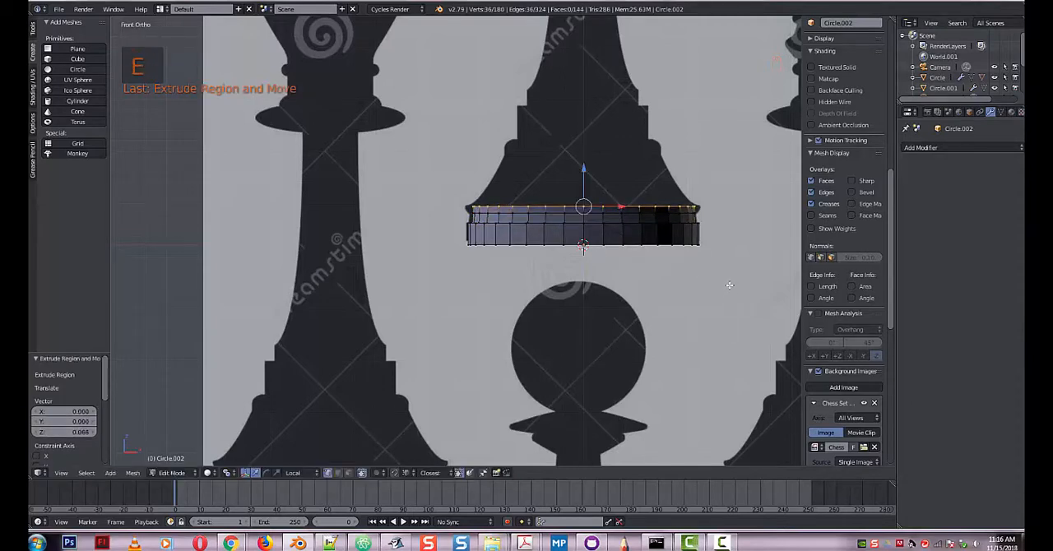
key("s")
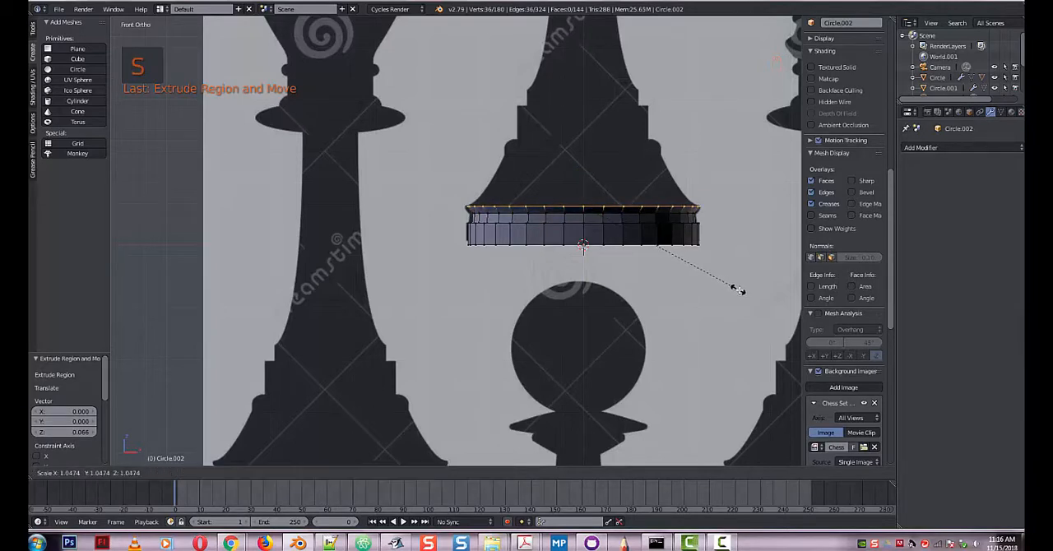
left_click(740, 290)
key("e")
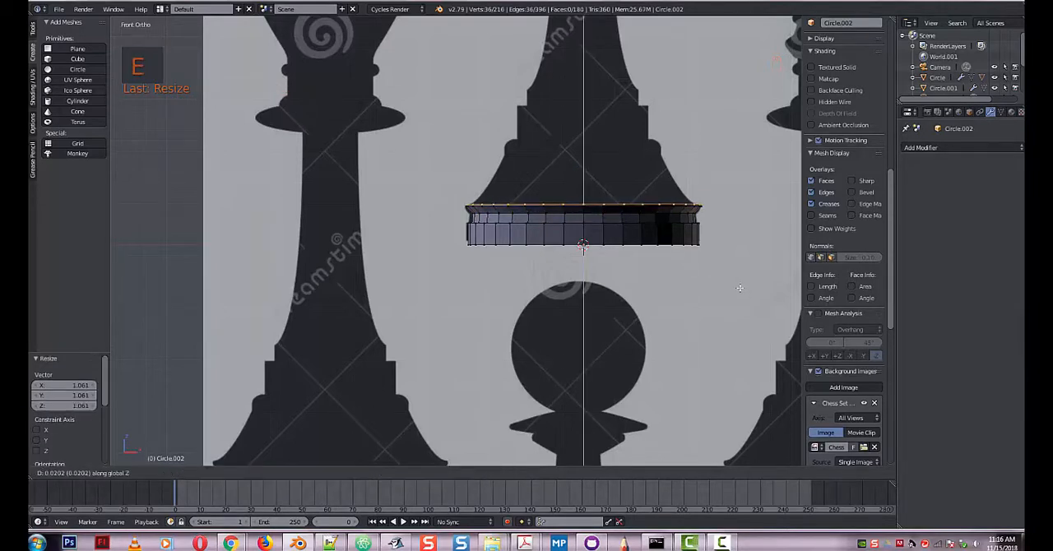
left_click(739, 288)
Extrude the rim's top ring up about 0.03 and scale it in by about 0.901 to close the lip.
key("e")
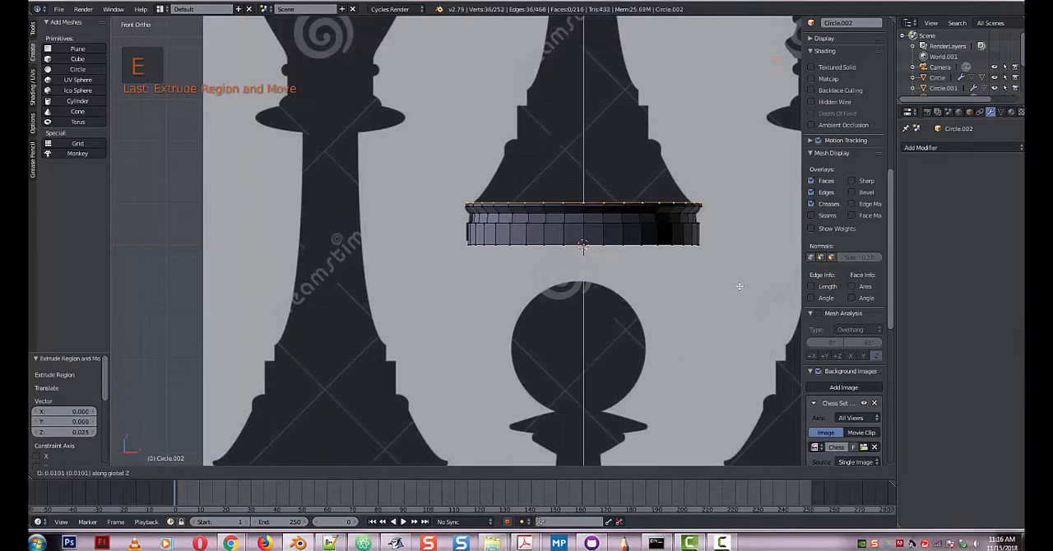
left_click(739, 285)
key("s")
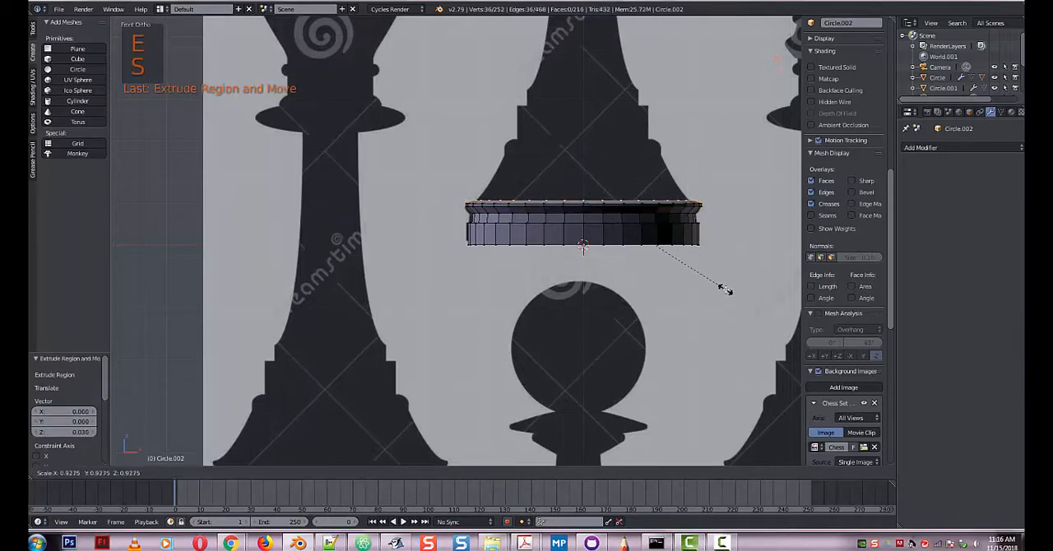
left_click(722, 285)
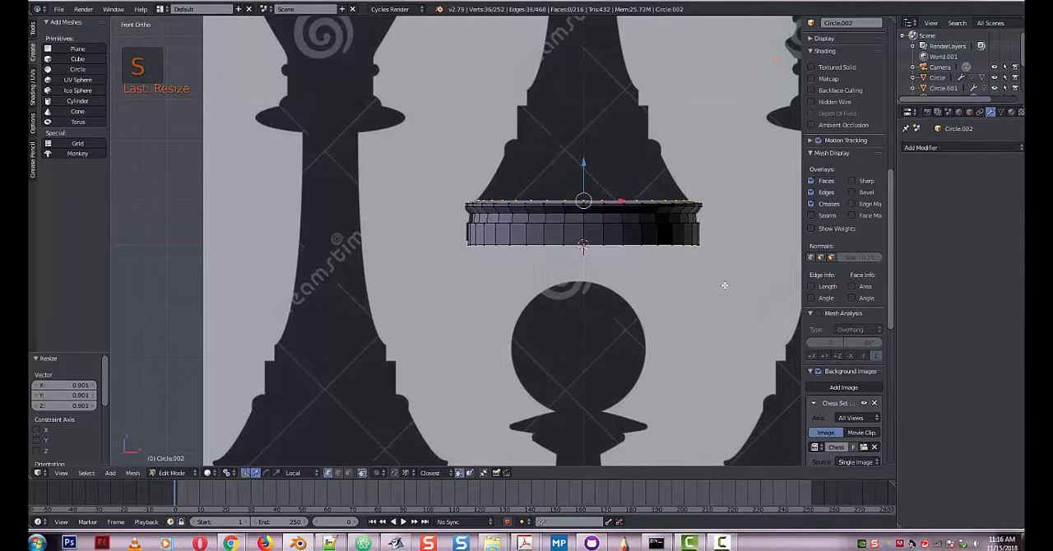
Extrude the top ring upward and scale it by about 0.875 to follow the lower slope of the base.
key("e")
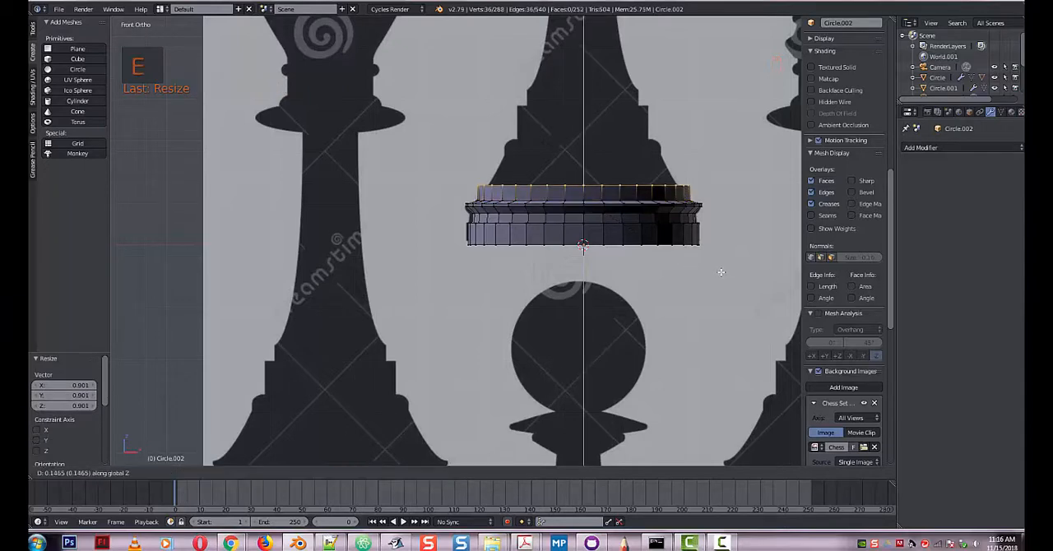
left_click(719, 270)
key("s")
left_click(710, 278)
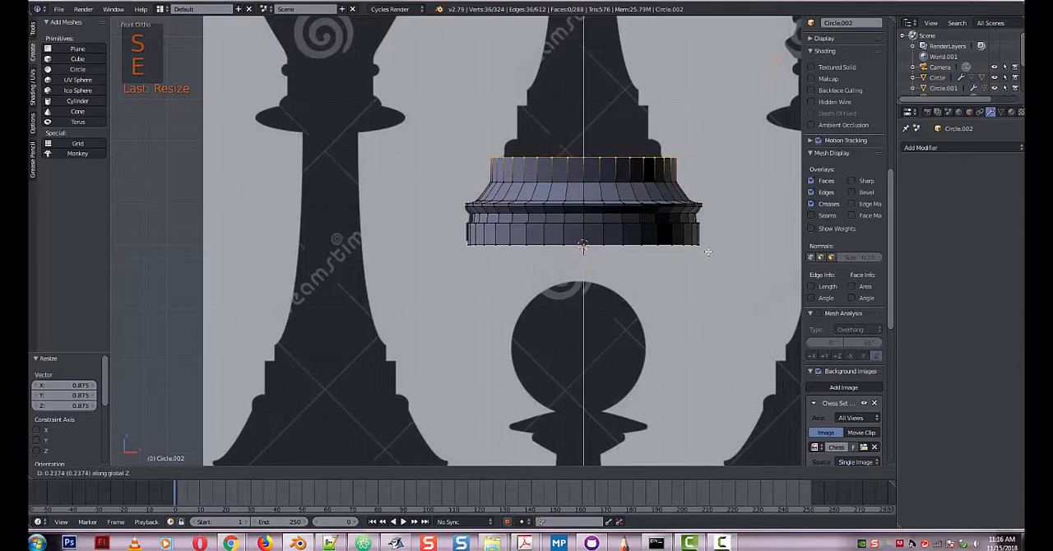
Extrude the ring up about 0.258 to below the rounded collar and scale it by about 0.839 to match the silhouette.
left_click(708, 250)
key("s")
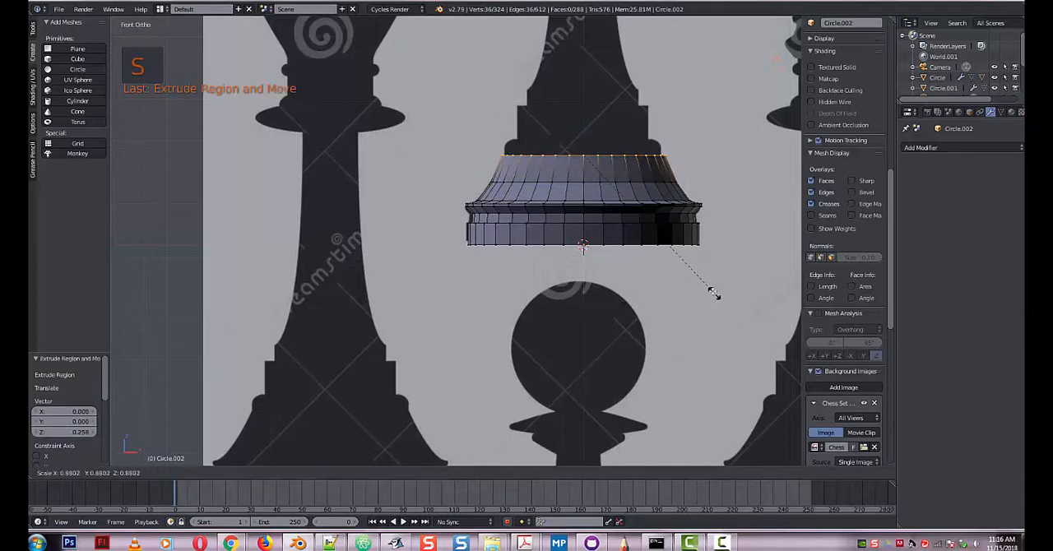
left_click(707, 285)
key("e")
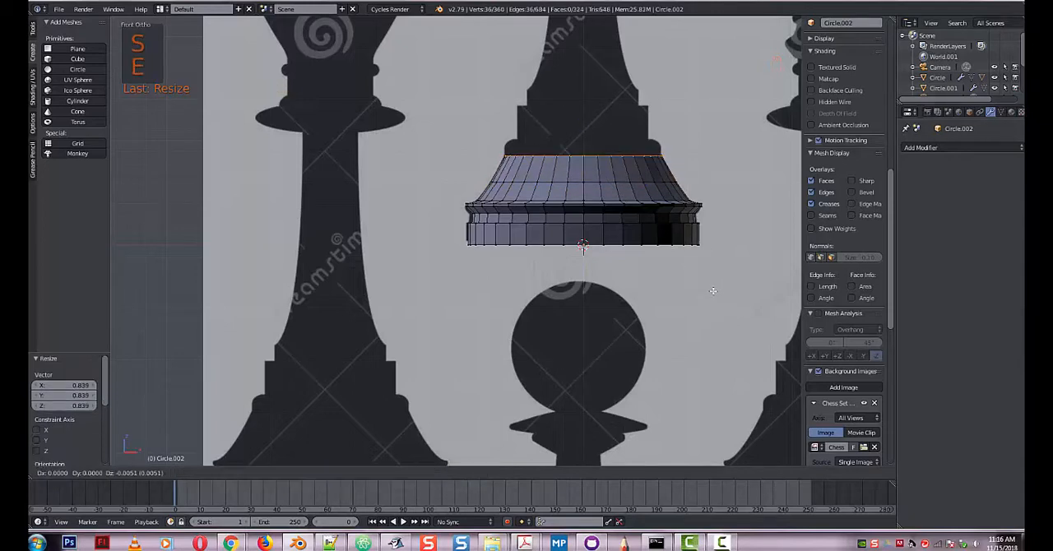
key("s")
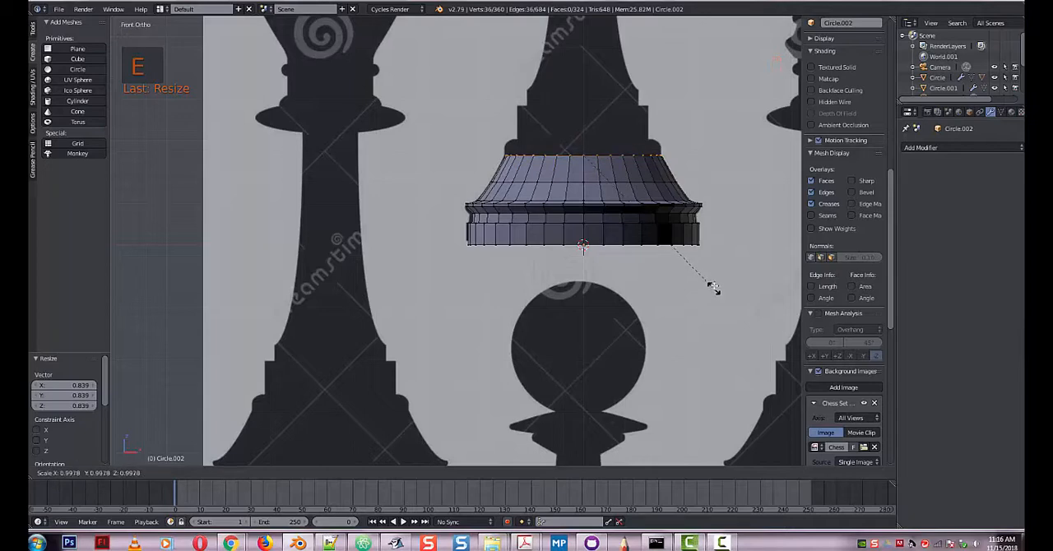
left_click(716, 283)
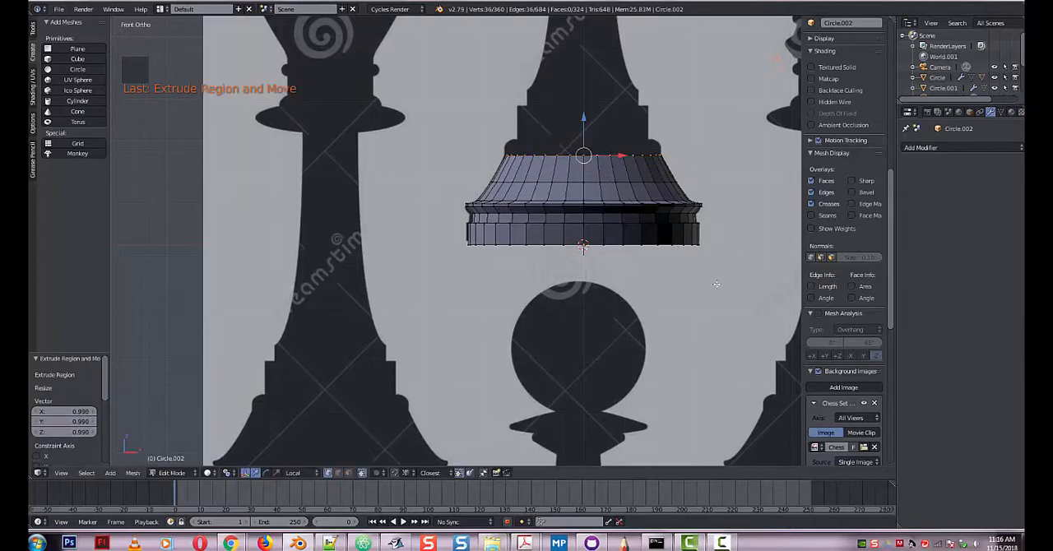
key("ctrl+z")
key("e")
key("s")
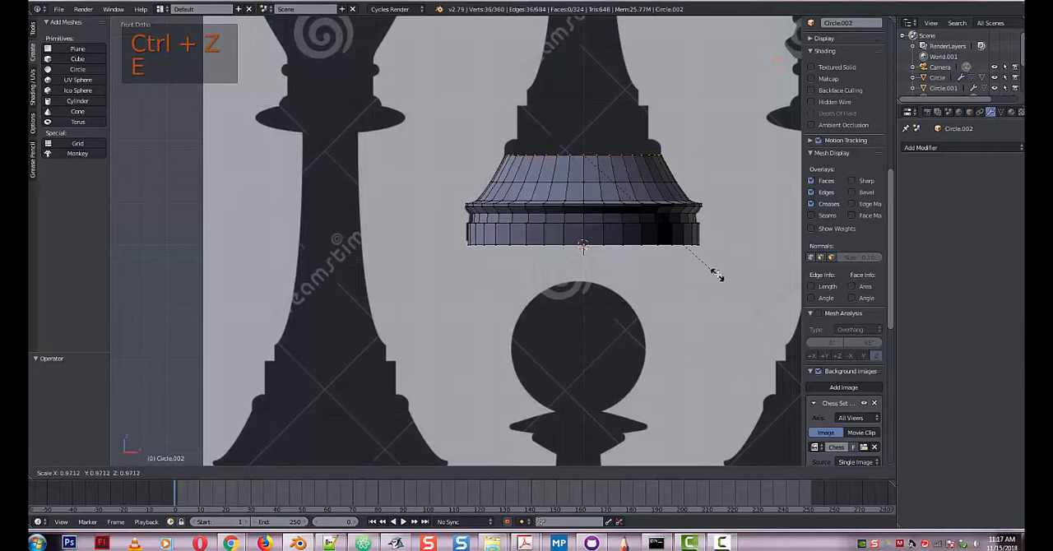
left_click(719, 280)
key("ctrl+z")
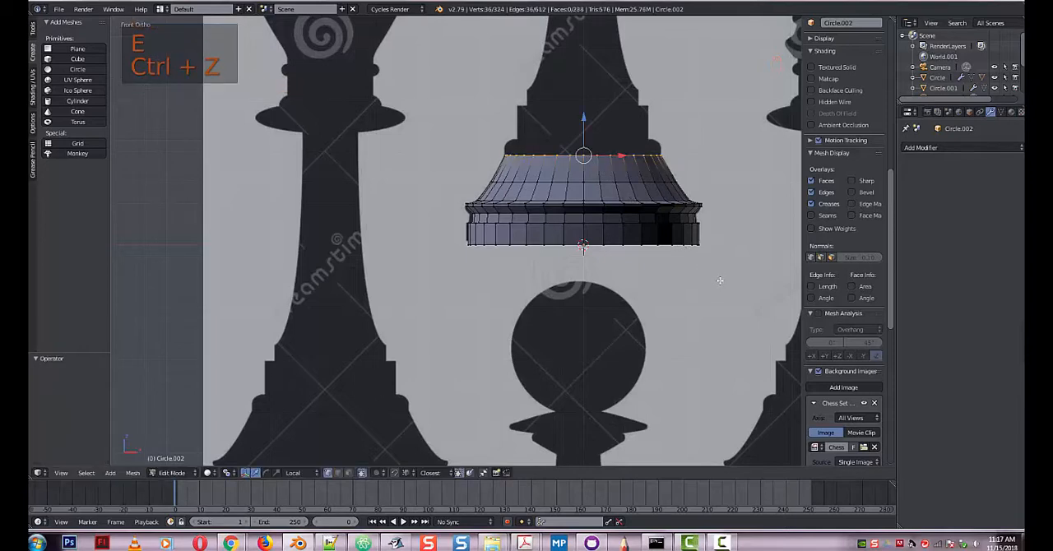
Extrude the top ring up about 0.106 along Z, then extrude a thin band above it and scale its ring by about 0.95.
key("e")
key("z")
left_click(718, 269)
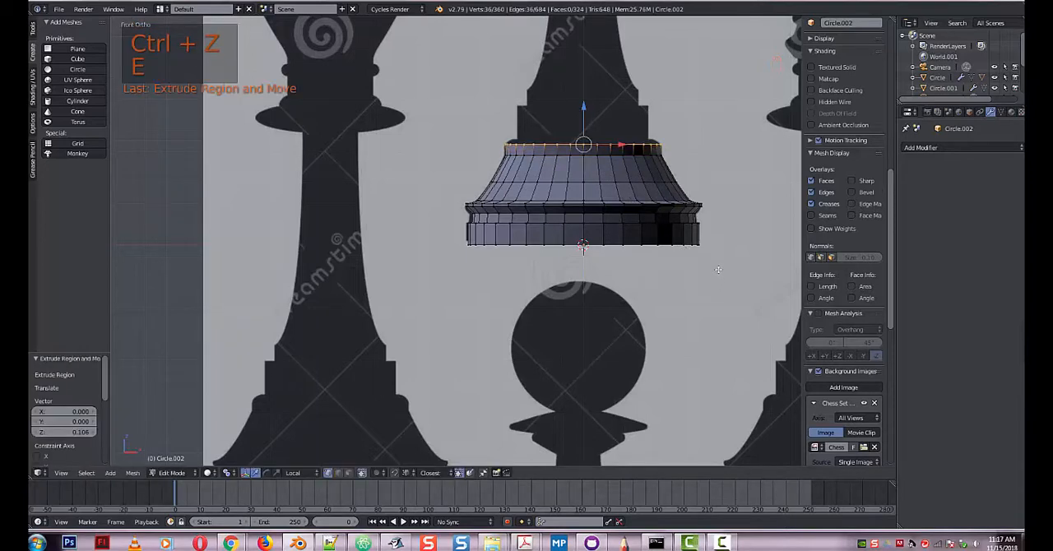
key("e")
key("z")
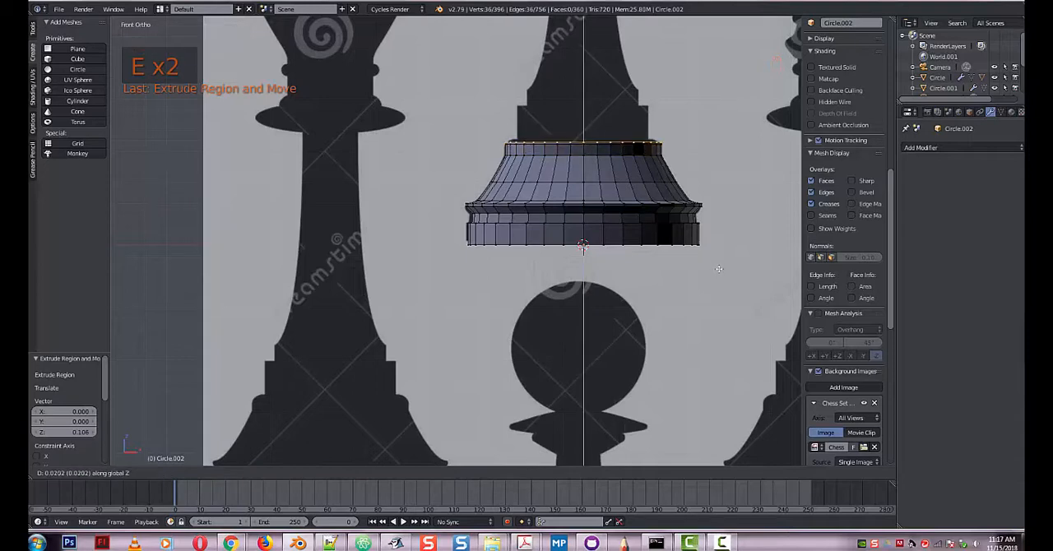
left_click(725, 286)
key("s")
left_click(718, 279)
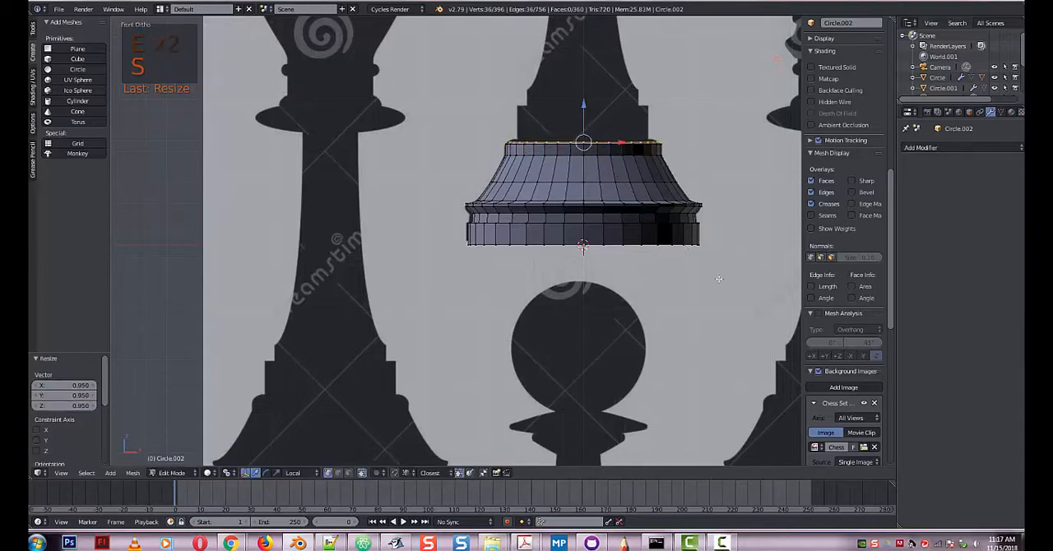
Extrude the collar's top ring up about 0.03 along Z and scale it in by about 0.889 to close the collar.
key("e")
key("z")
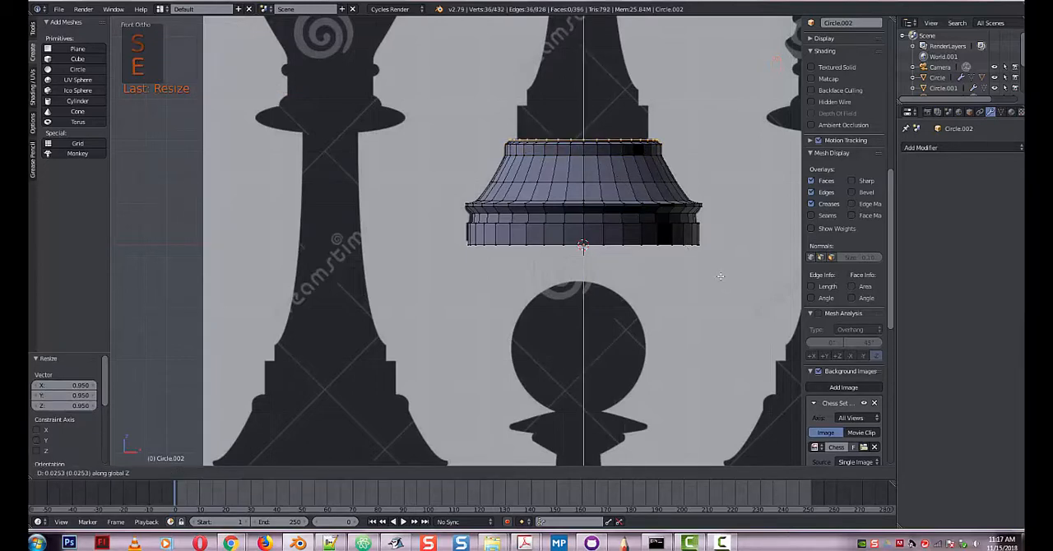
left_click(738, 291)
key("s")
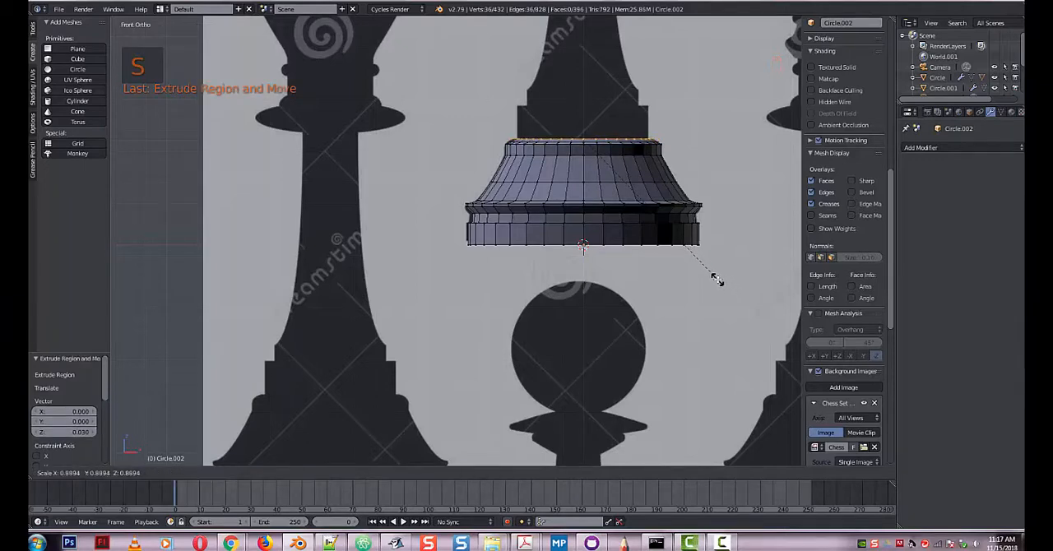
left_click(716, 280)
Extrude the ring in place with a scale of about 0.99, then extrude it up about 0.318 to form the straight step above the collar.
key("s")
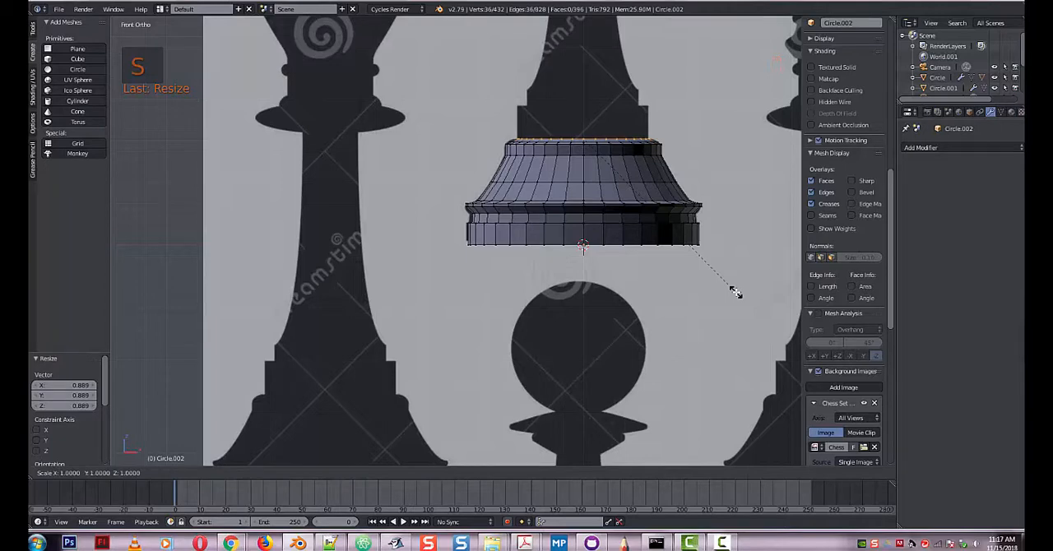
right_click(736, 292)
key("e")
key("s")
left_click(736, 291)
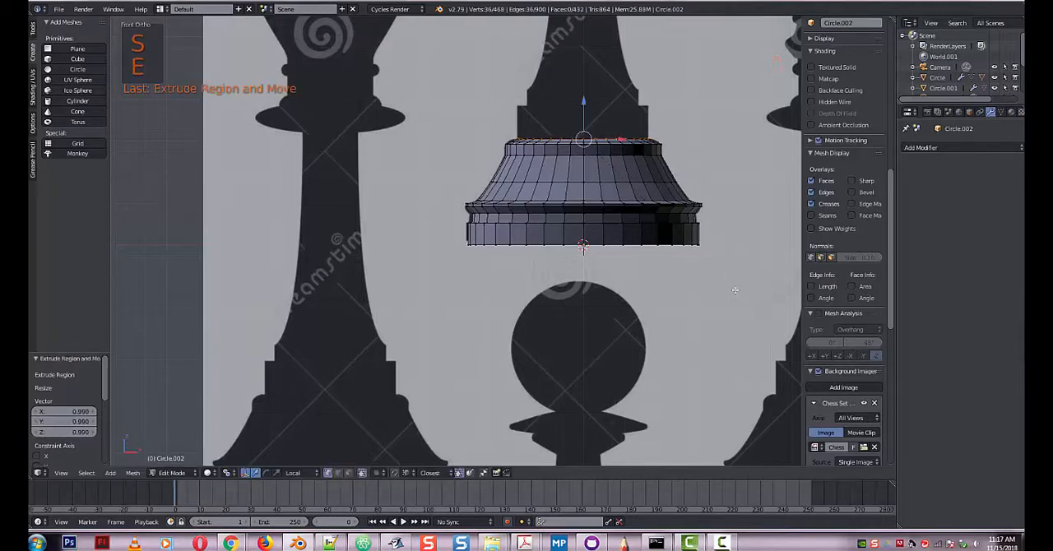
key("e")
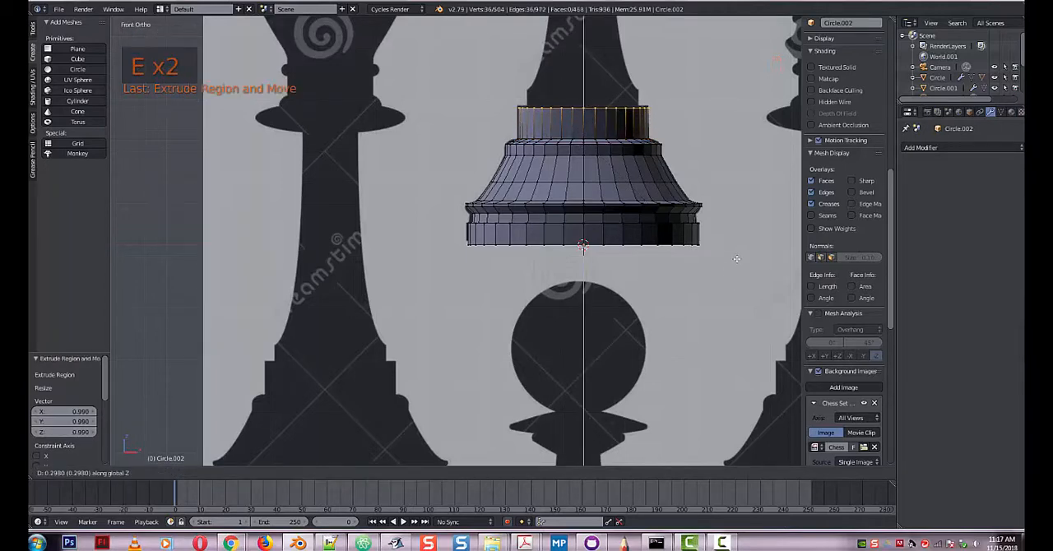
left_click(736, 256)
Inset the step's top ring by extruding and scaling it about 0.847, then raise the next narrower step about 0.157.
key("e")
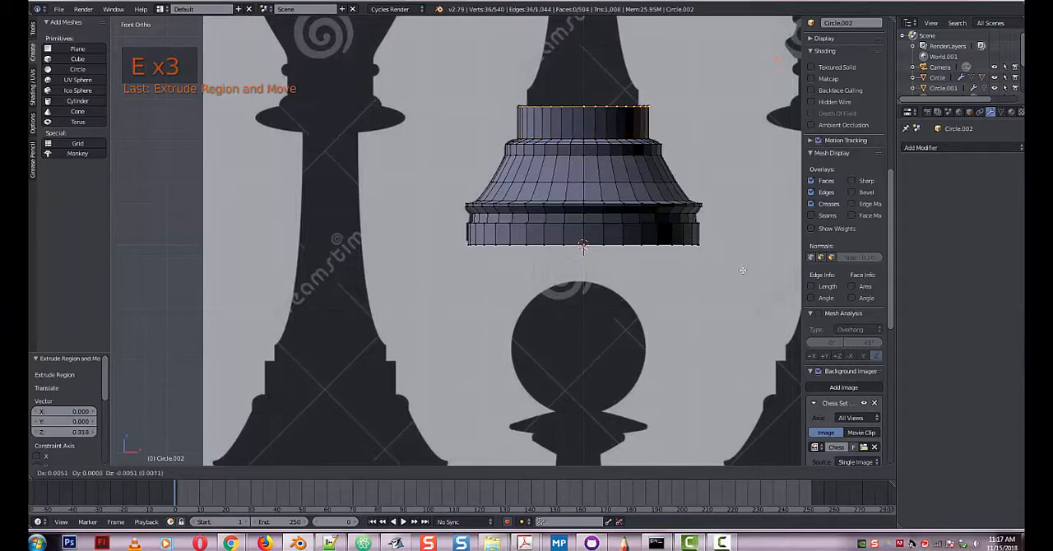
key("s")
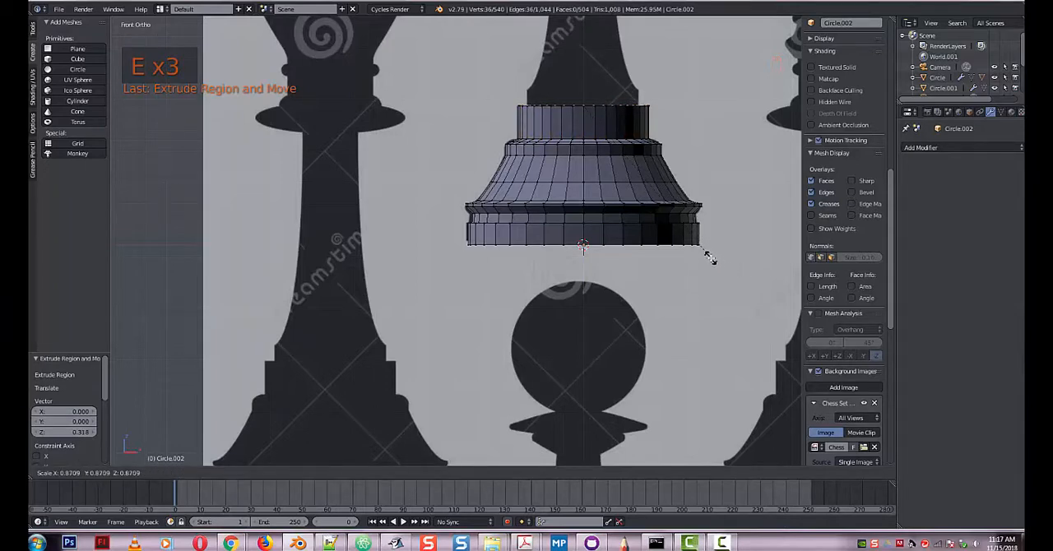
left_click(707, 259)
key("e")
key("s")
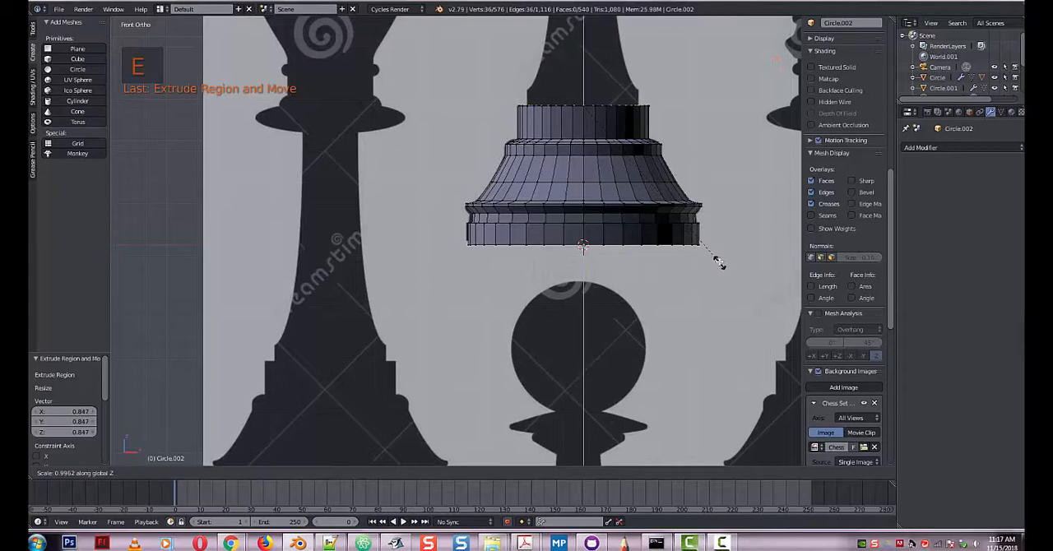
left_click(716, 251)
key("e")
left_click(715, 236)
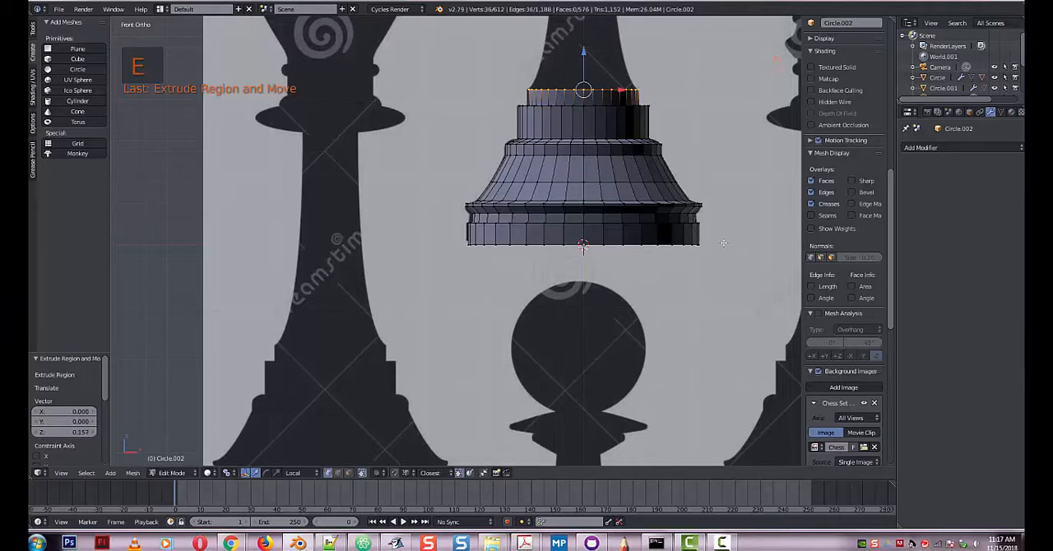
Extrude the top ring up about 0.187 along Z and scale it by about 0.783 to start the stem's taper.
middle_click_drag(724, 247, 711, 417, "shift")
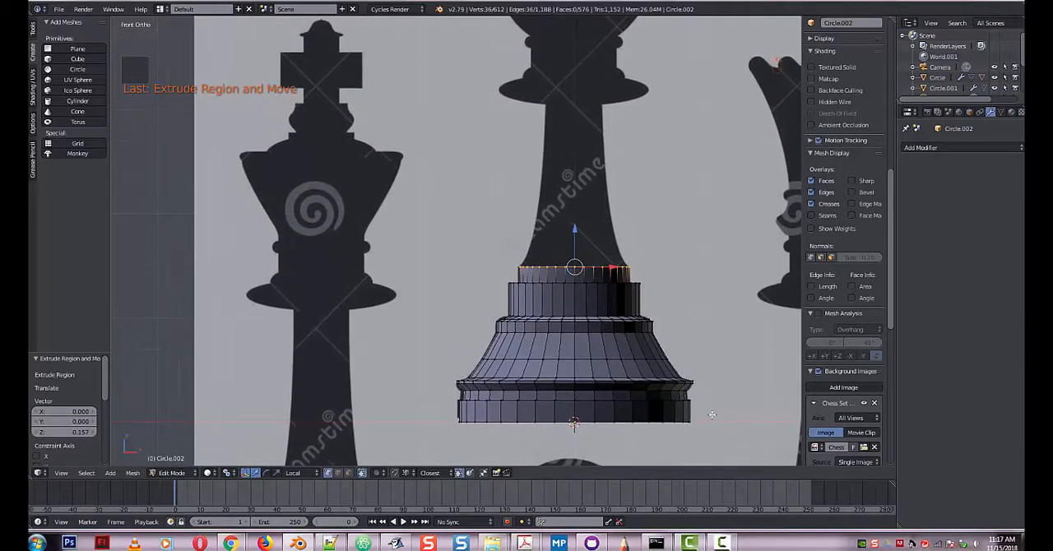
key("e")
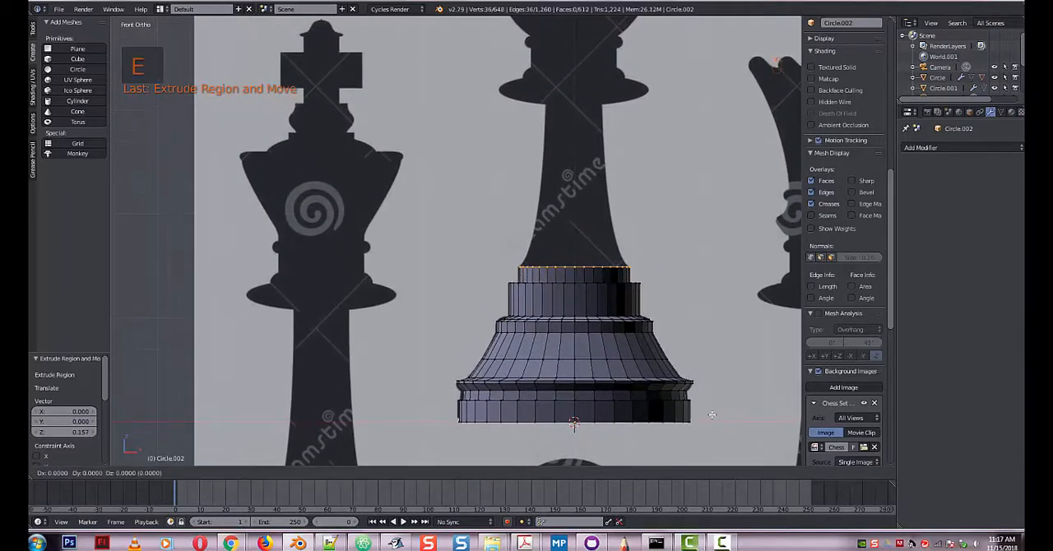
key("z")
left_click(719, 407)
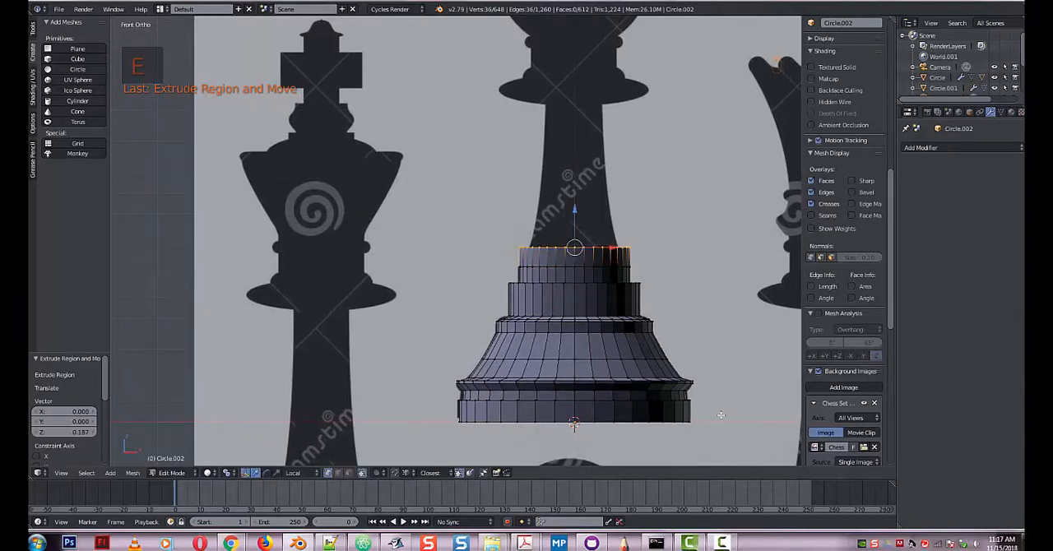
key("s")
left_click(687, 382)
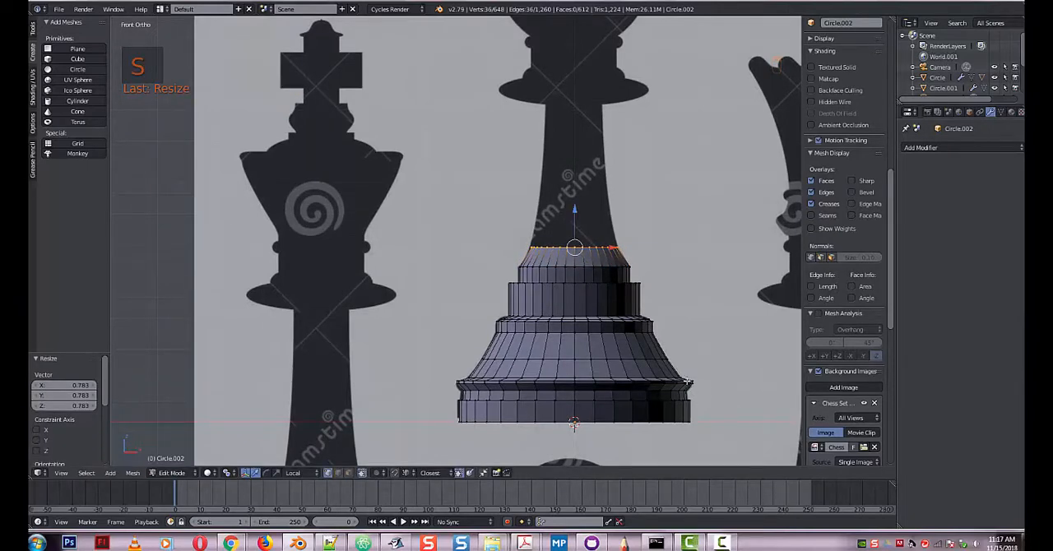
Extrude the stem's top ring up about 0.409 along Z and scale it by about 0.8 to follow the silhouette.
key("e")
key("z")
left_click(696, 355)
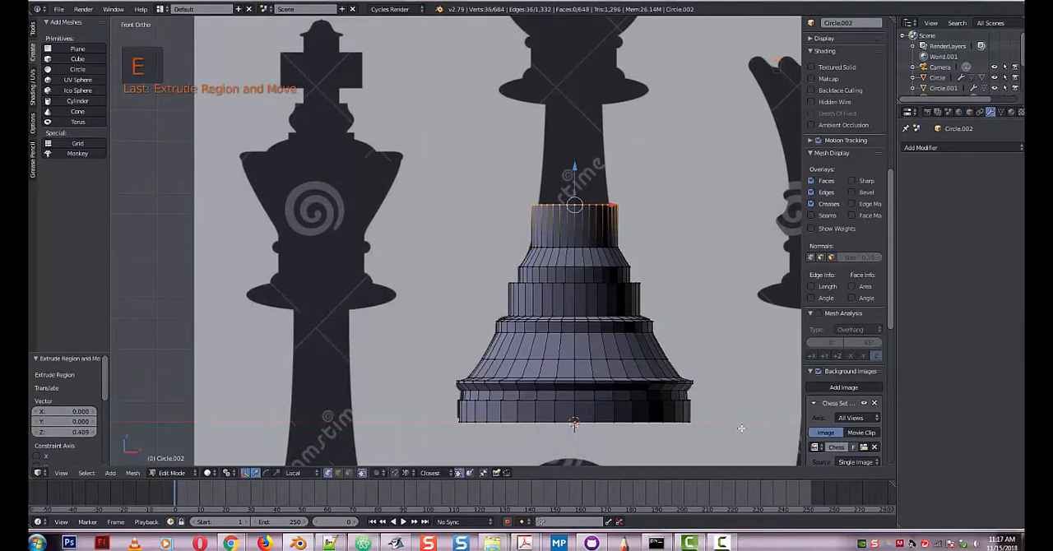
key("s")
left_click(698, 387)
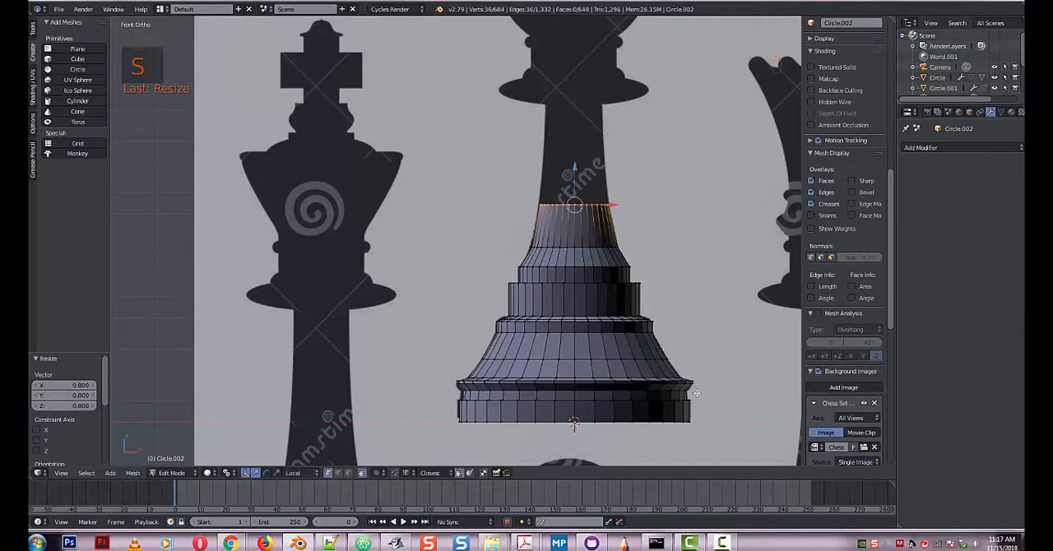
Extrude the stem up about 0.955 along Z to the underside of the wide disc and scale its ring by about 0.796.
key("e")
key("z")
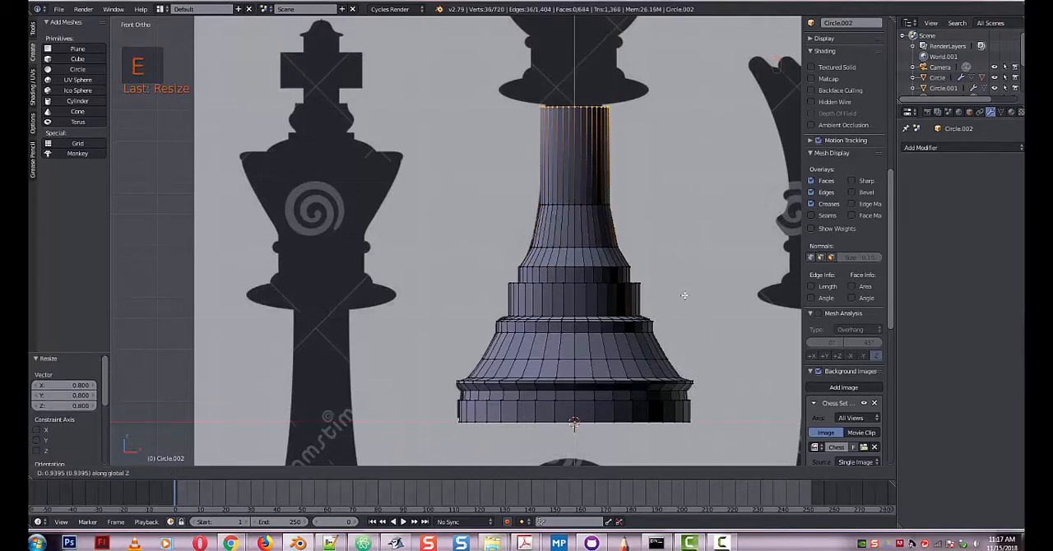
left_click(686, 296)
key("s")
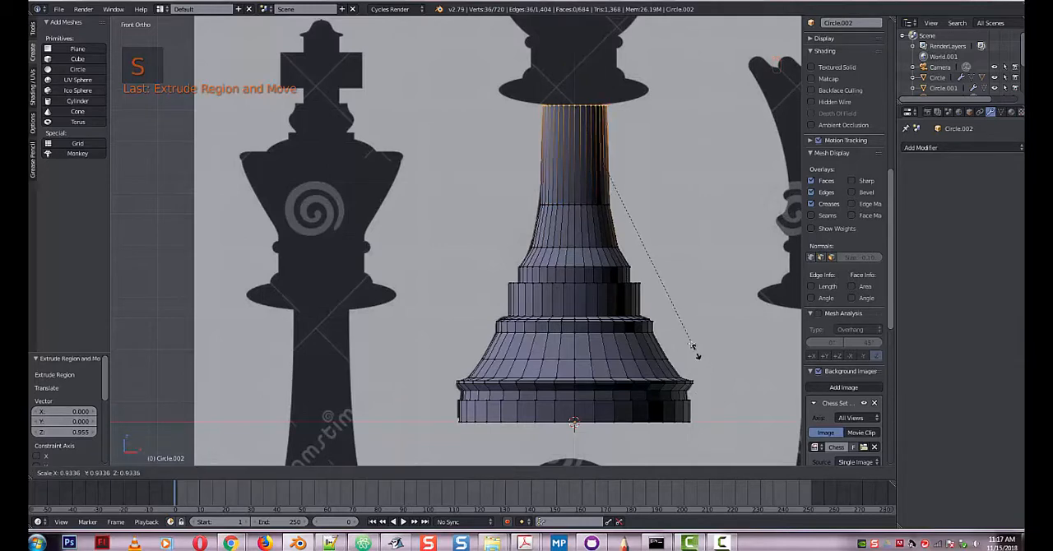
left_click(678, 317)
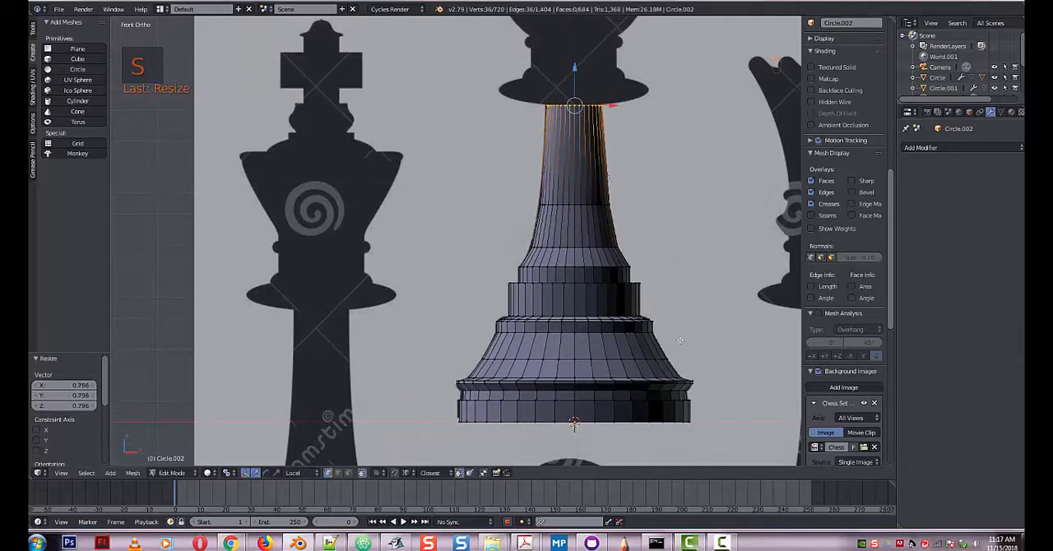
Extrude the stem's top ring up about 0.146 and scale it out by about 1.27 and again by about 2.1 to the disc's full width.
key("e")
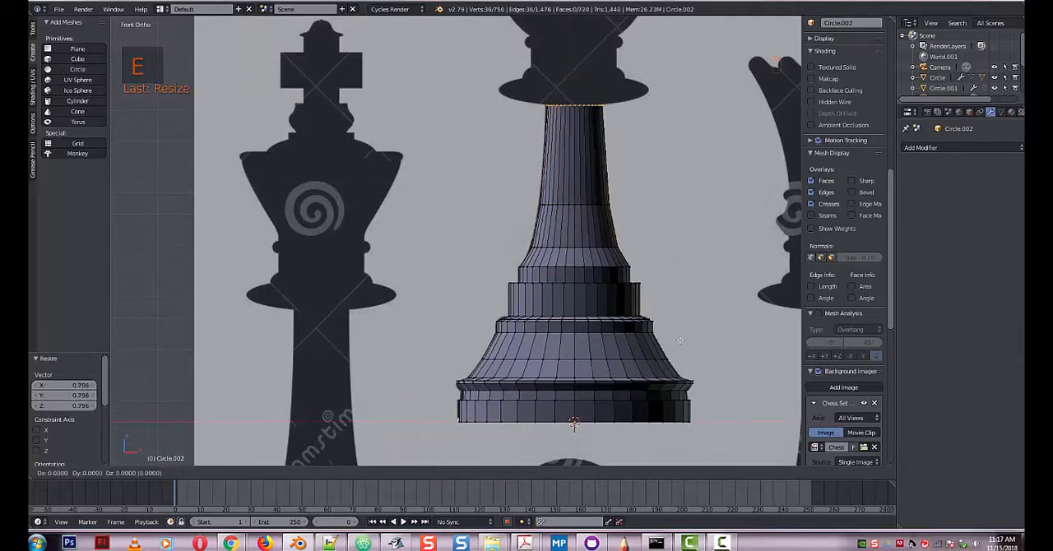
key("z")
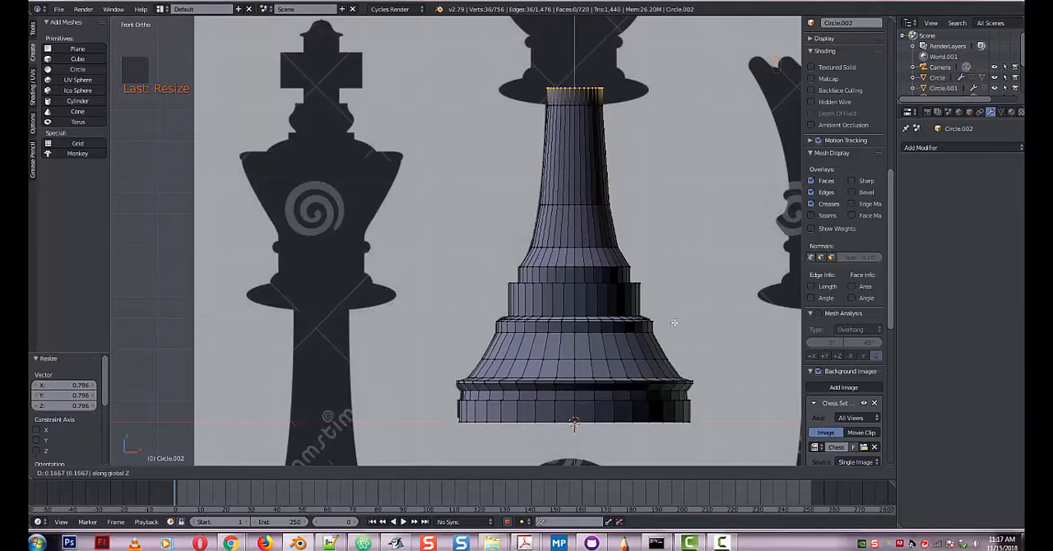
left_click(675, 324)
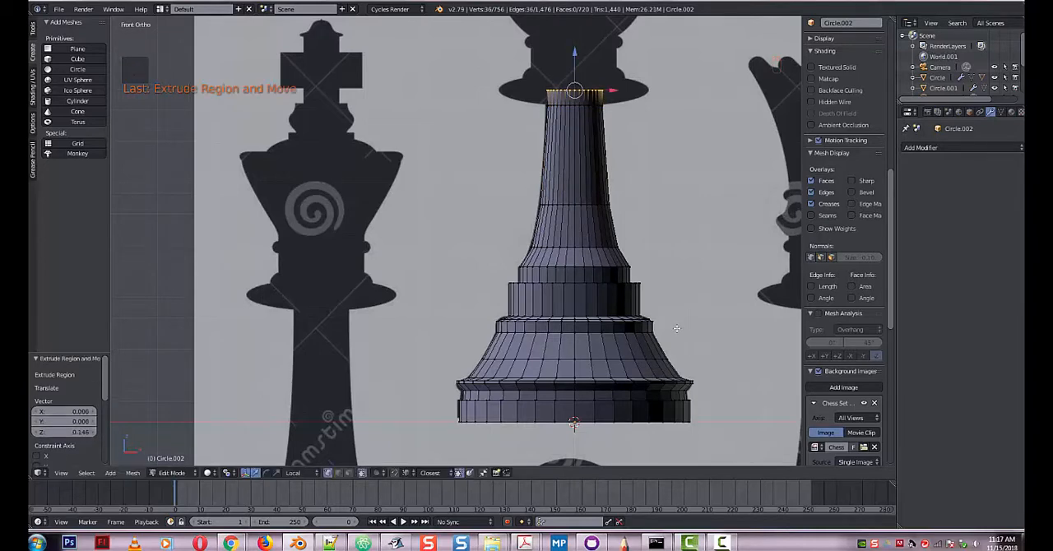
key("s")
left_click(730, 296)
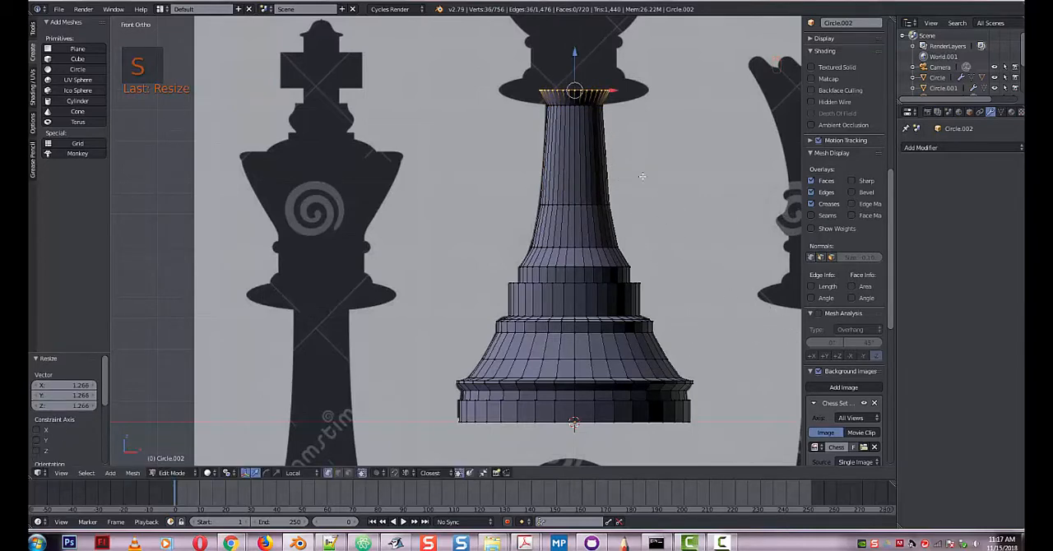
key("s")
left_click(731, 257)
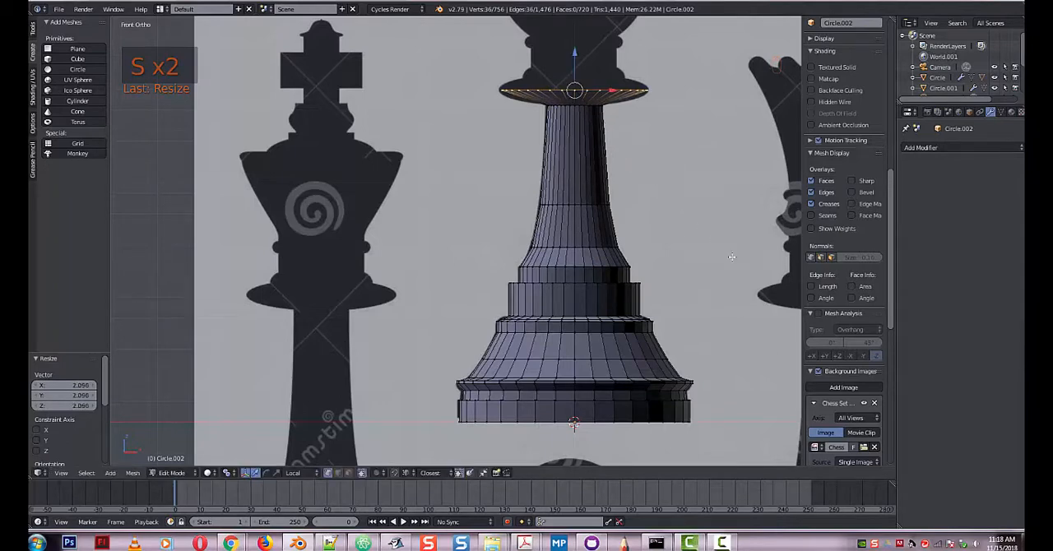
Extrude the disc's rim up about 0.066 and again about 0.061, then scale the top ring in by about 0.686.
key("e")
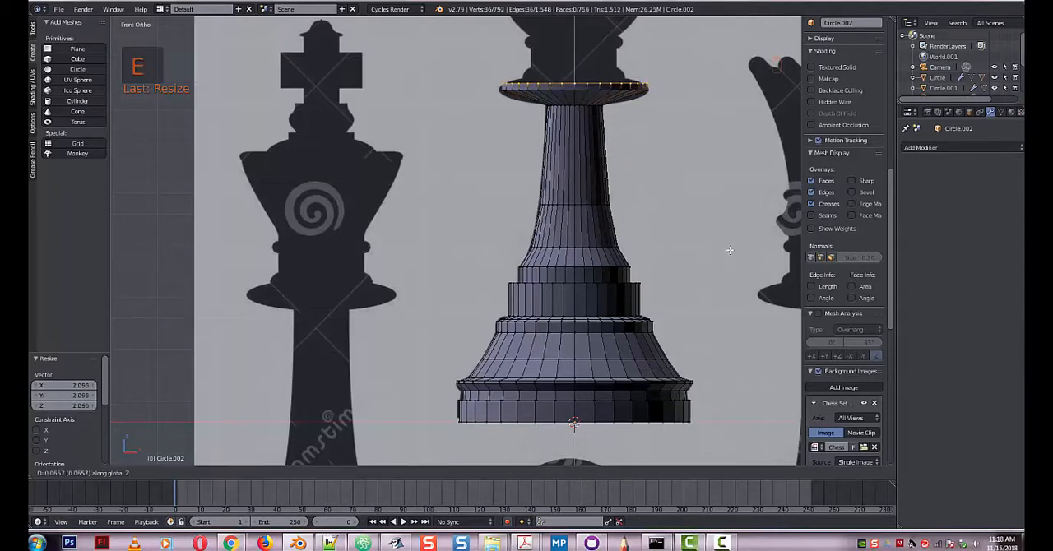
left_click(729, 253)
key("e")
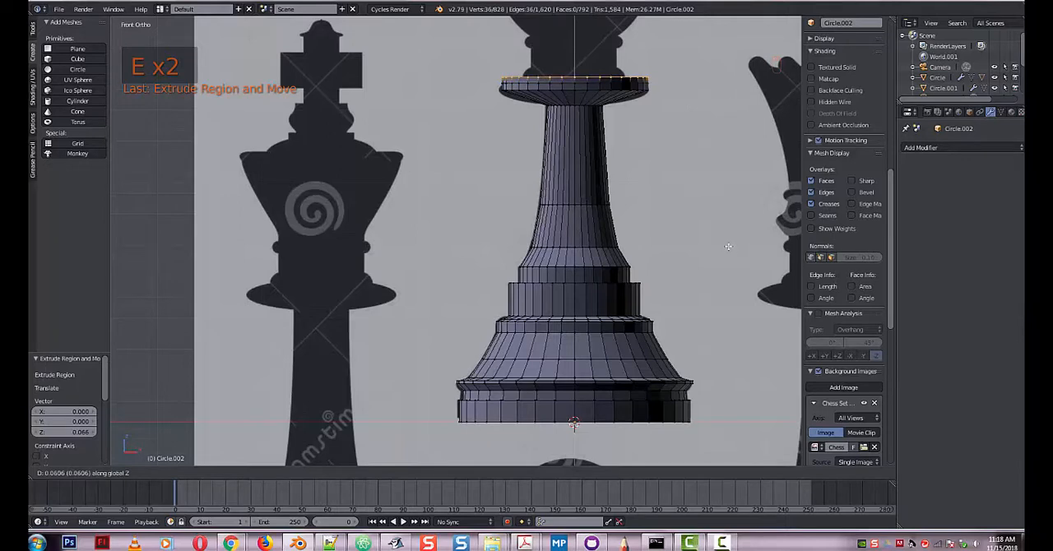
left_click(730, 247)
key("s")
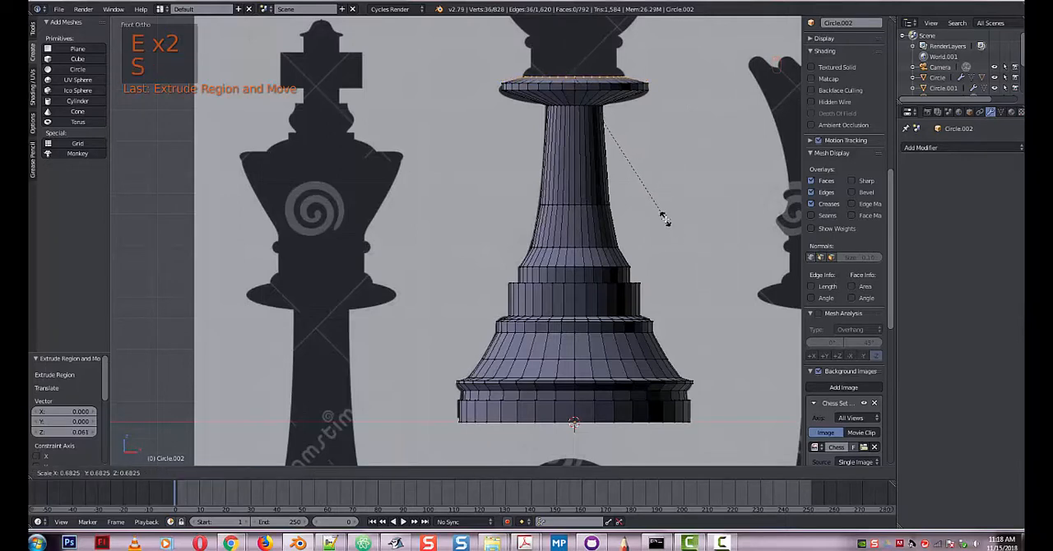
left_click(666, 219)
Extrude the ring above the disc up about 0.071 and again about 0.051, then scale the top ring in by about 0.85.
key("e")
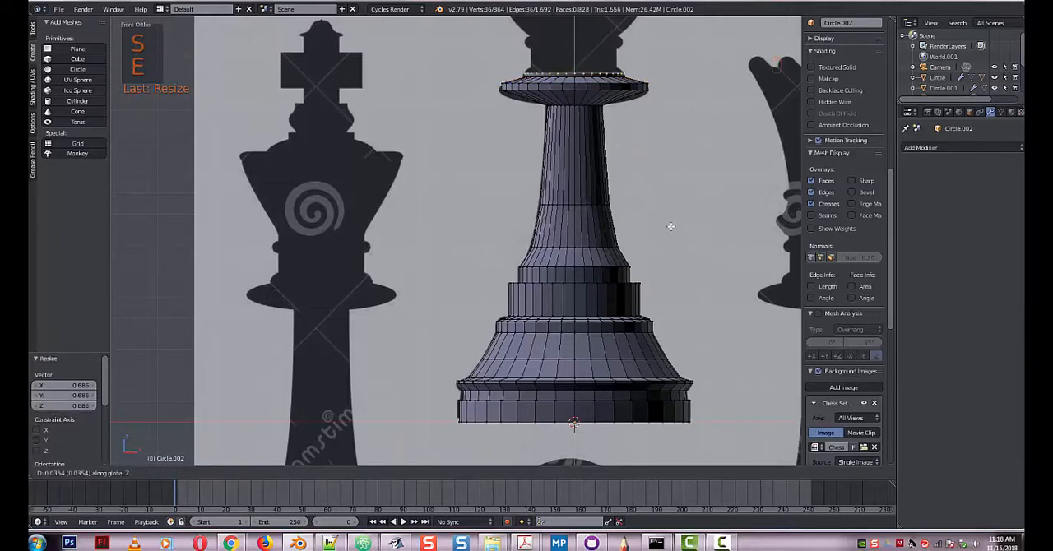
left_click(670, 225)
key("e")
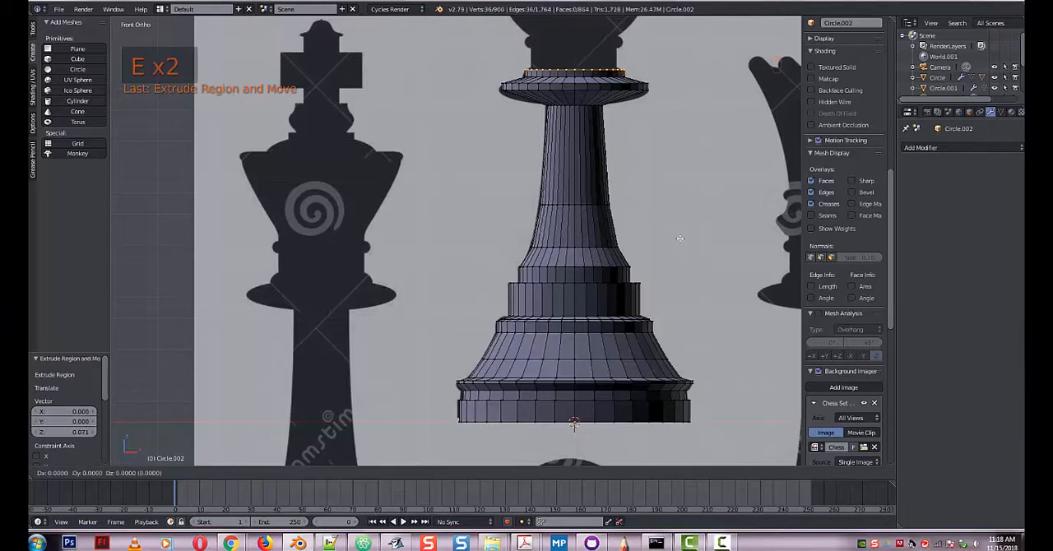
left_click(684, 237)
key("s")
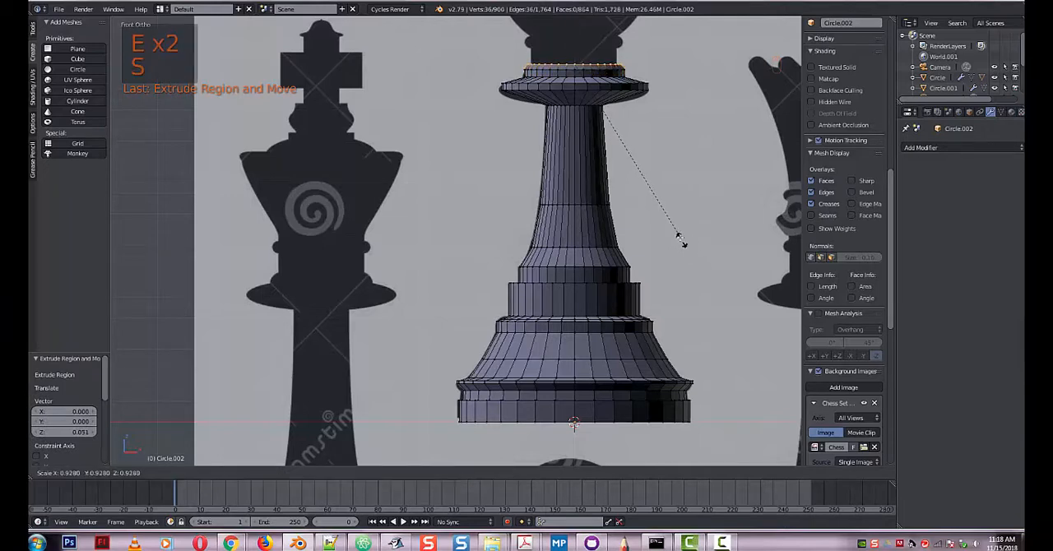
left_click(670, 228)
Extrude the collar's top ring up about 0.162 and again about 0.056, then scale it out by about 1.121.
key("e")
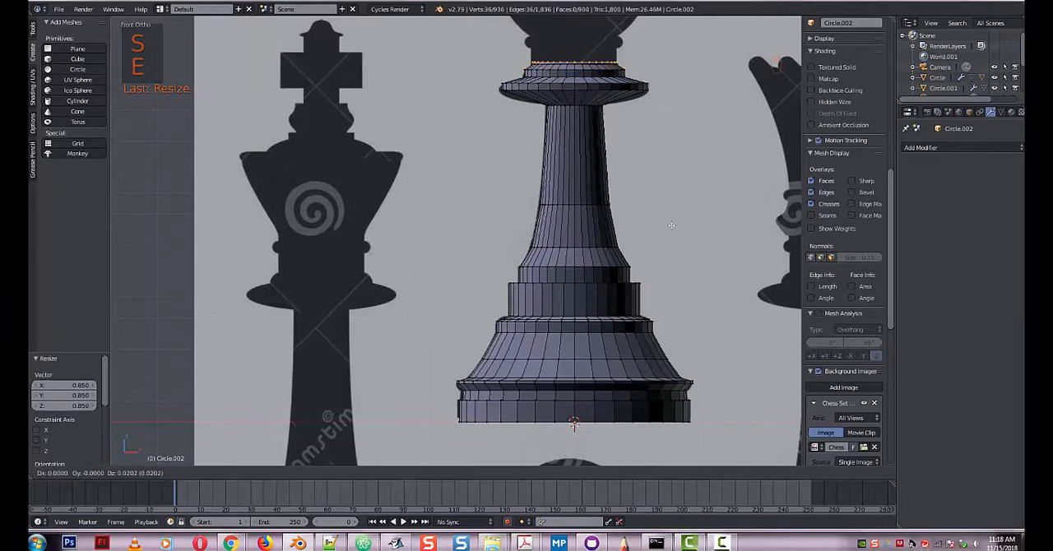
left_click(670, 213)
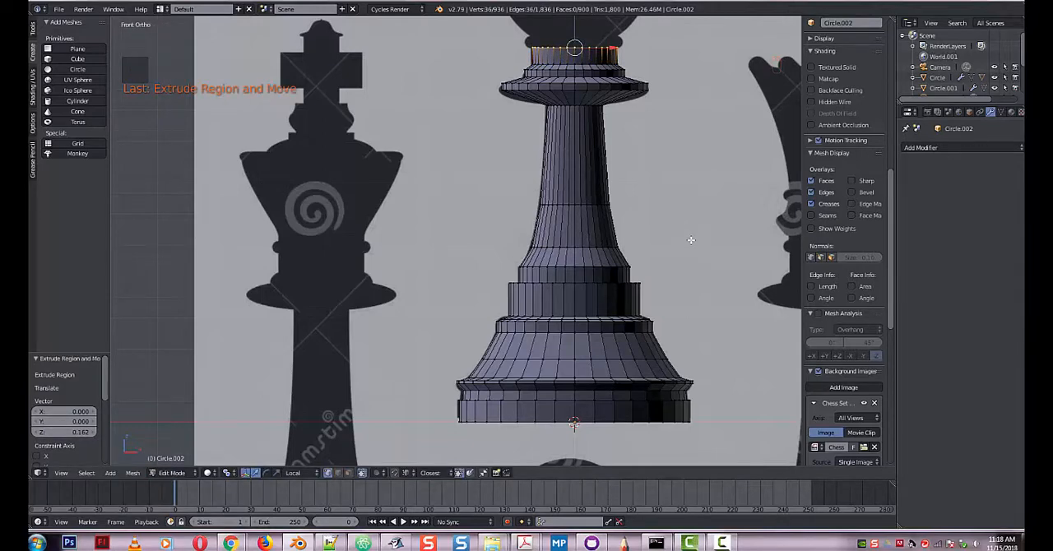
key("e")
left_click(689, 235)
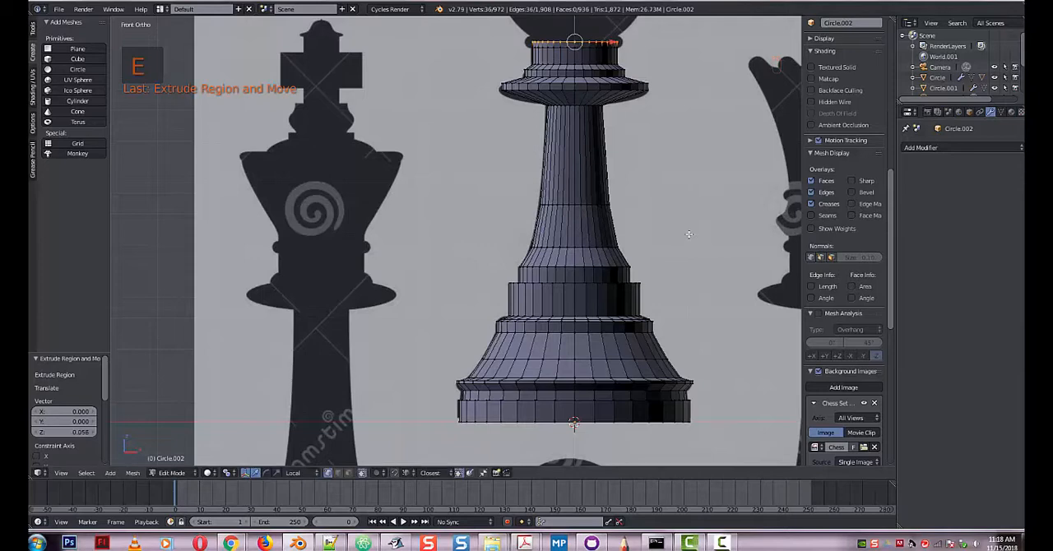
key("s")
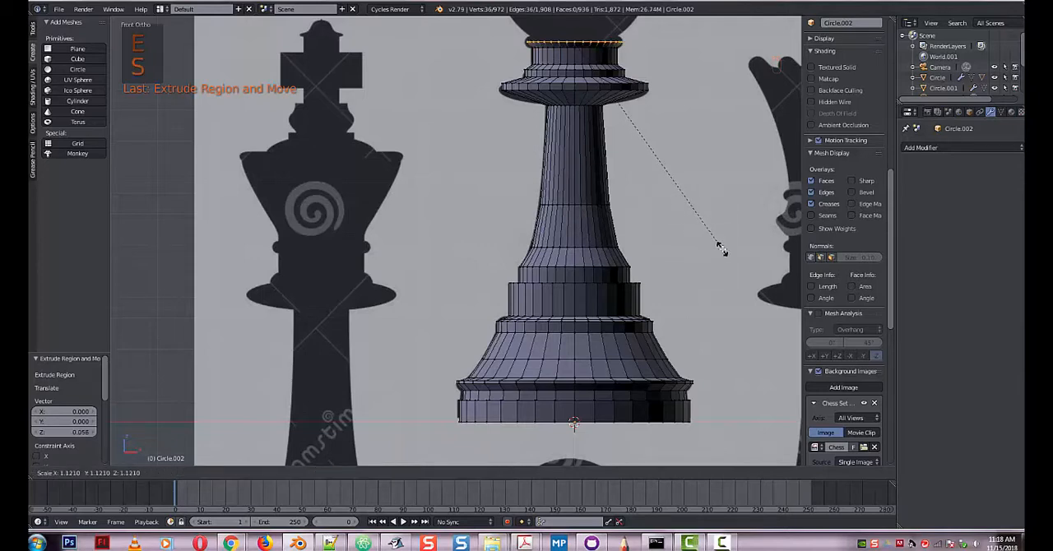
left_click(714, 246)
Extrude the collar's upper lip up about 0.03 and again about 0.04, then scale the top ring in by about 0.84.
key("e")
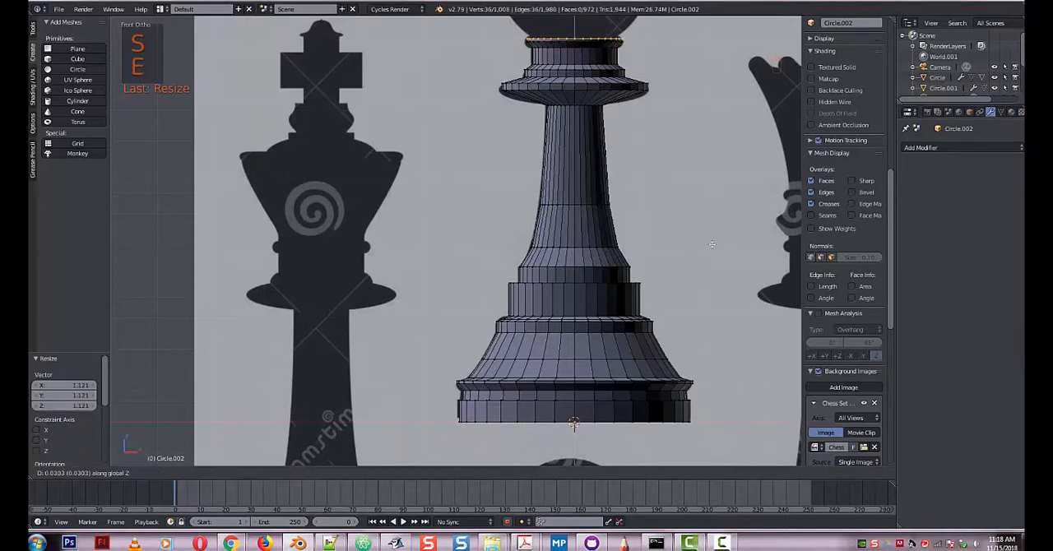
left_click(712, 245)
key("e")
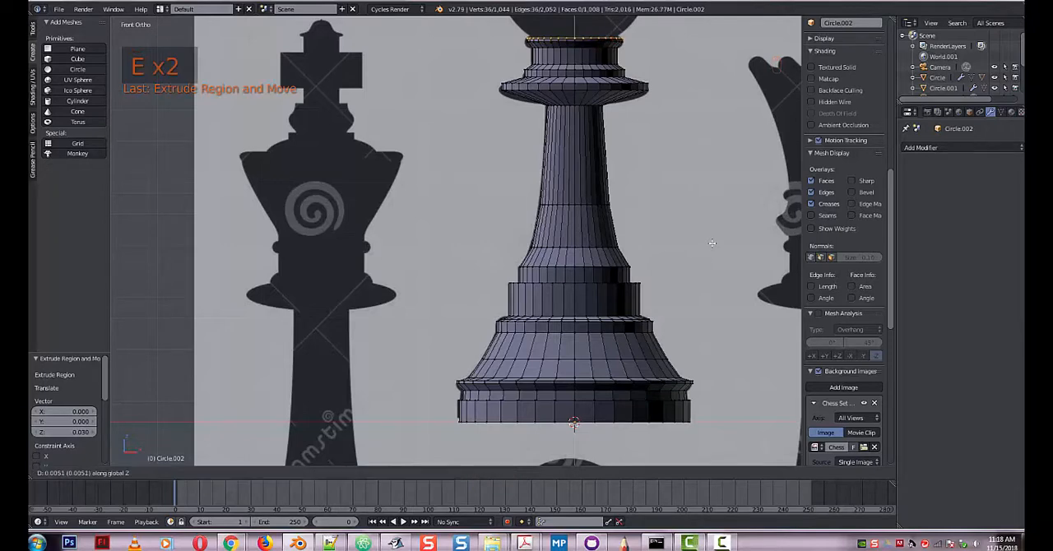
left_click(712, 239)
key("s")
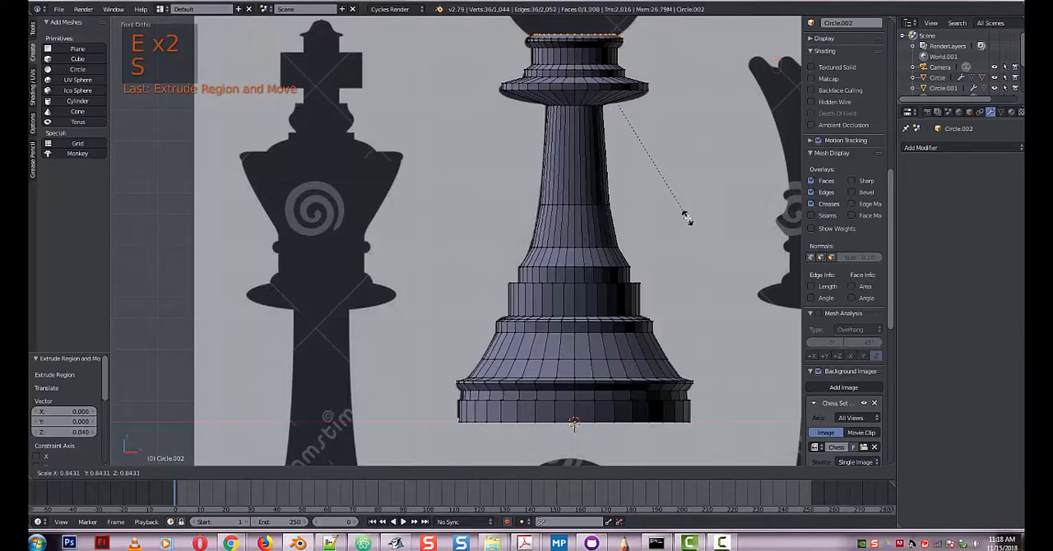
left_click(687, 219)
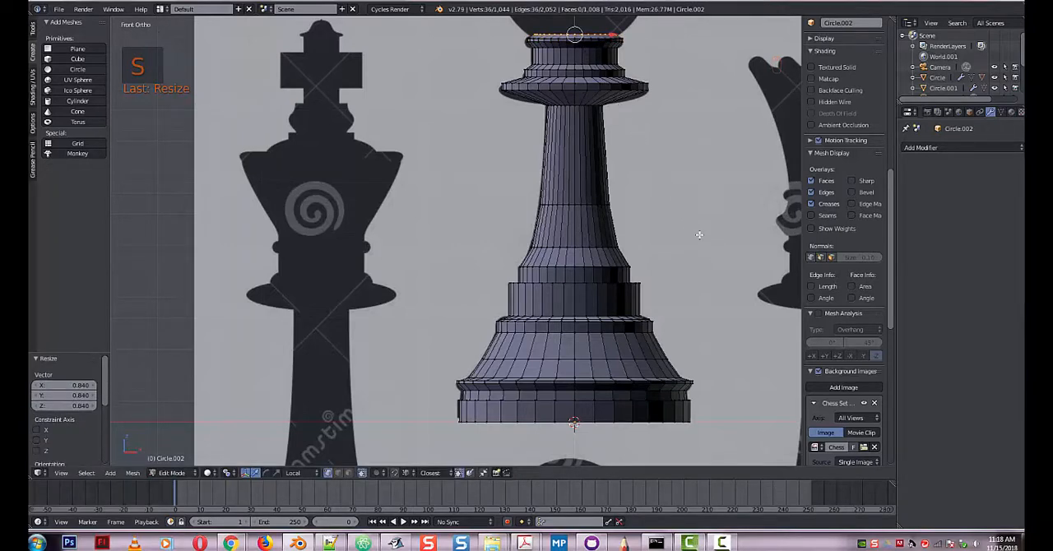
Extrude the collar's top ring inward at a scale of about 0.538 and snap the 3D cursor to the selected ring.
key("e")
key("s")
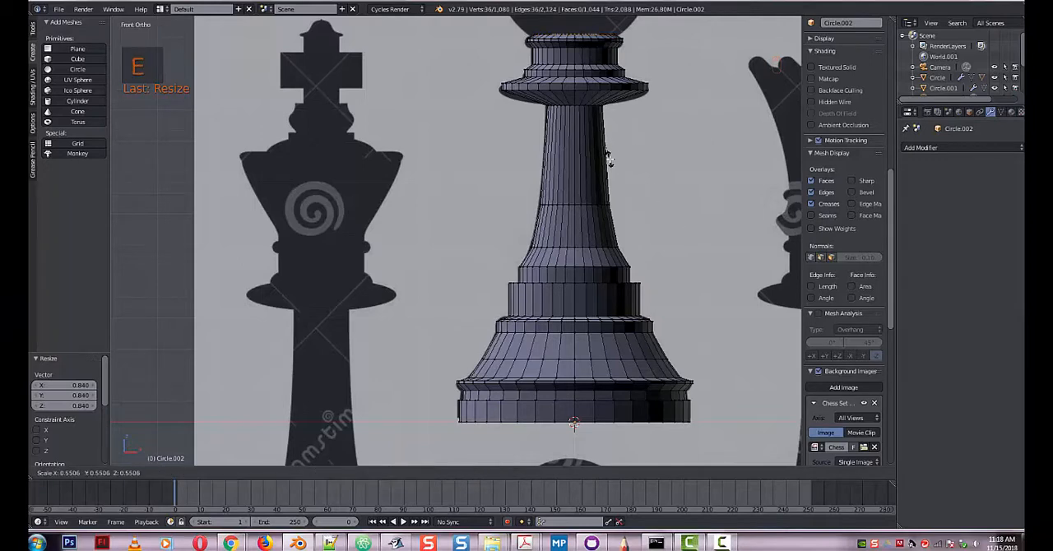
left_click(609, 159)
middle_click_drag(641, 202, 651, 257)
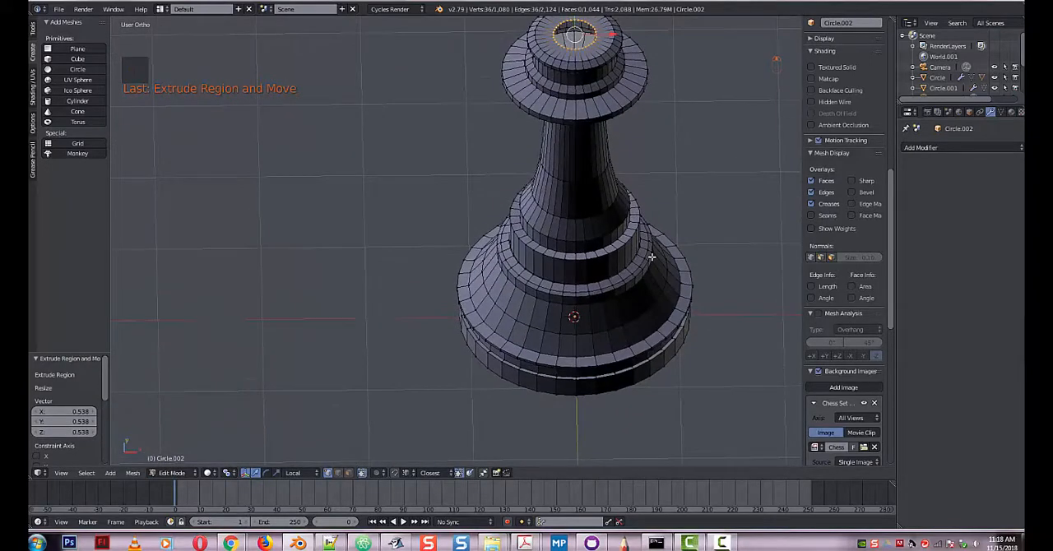
key("shift+s")
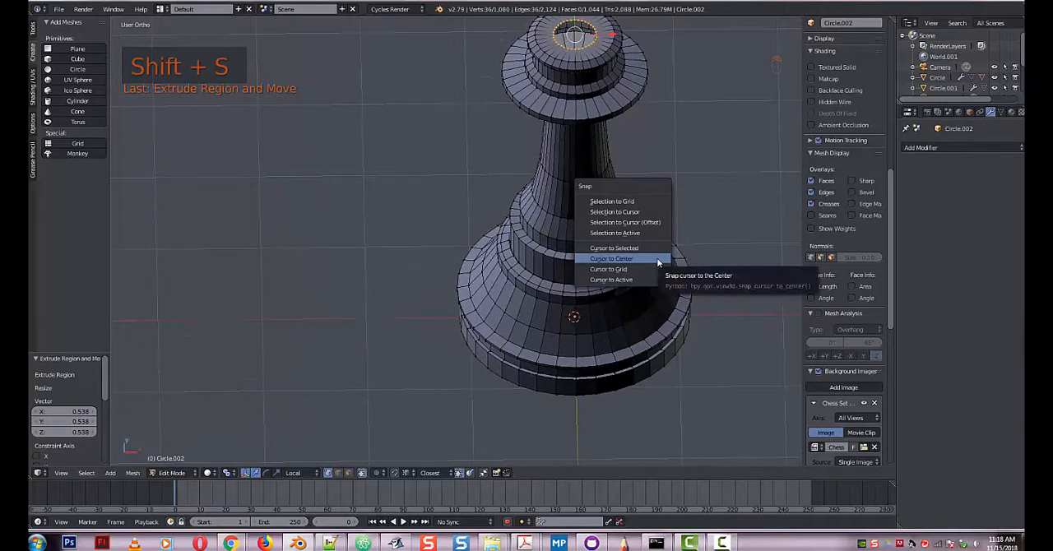
left_click(652, 248)
Leave Edit Mode, add a 36-vertex circle at the 3D cursor and scale it to about 0.452 to match the head's base in front view.
scroll(663, 229, "down", 2)
middle_click_drag(662, 230, 644, 267)
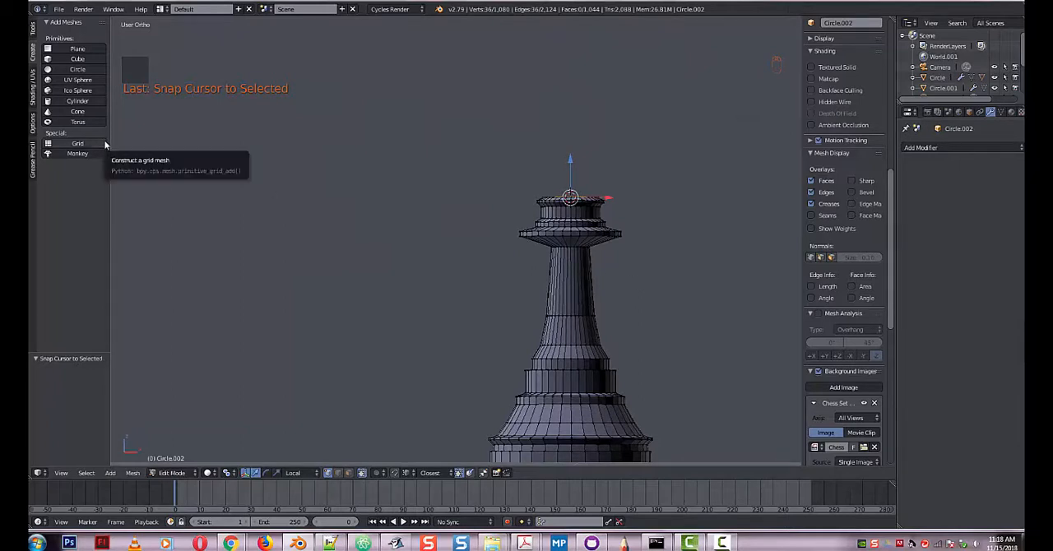
key("Tab")
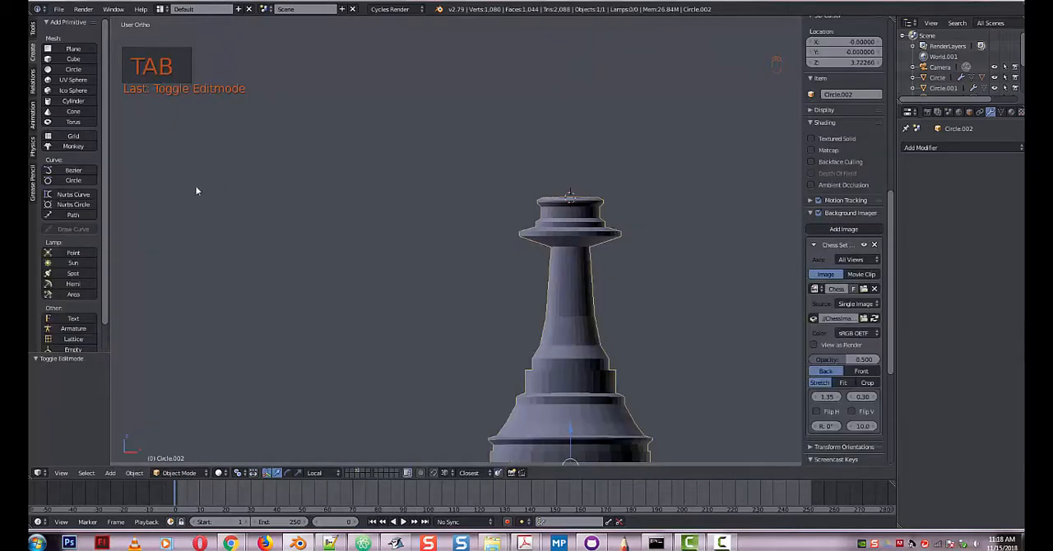
left_click(70, 69)
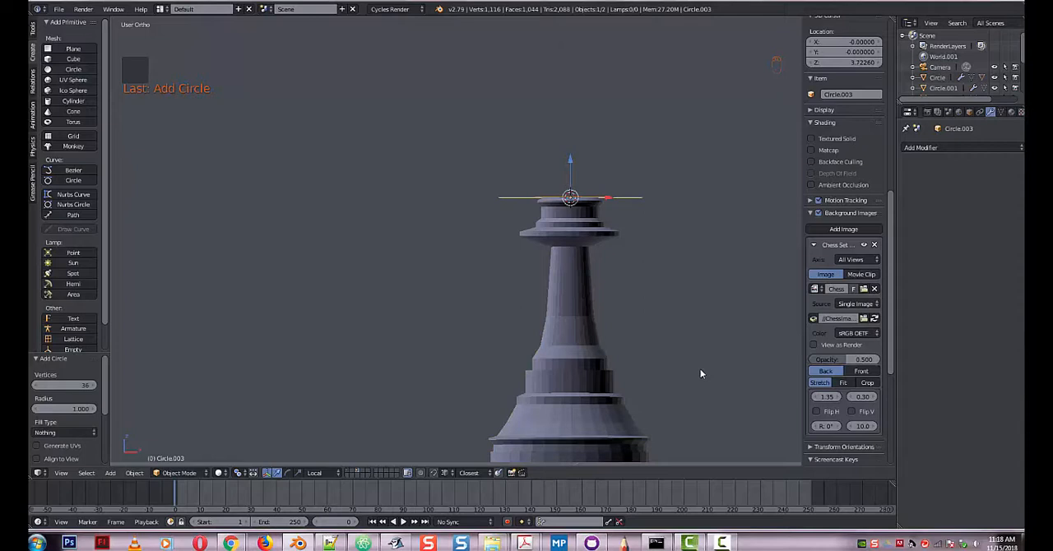
key("KP_1")
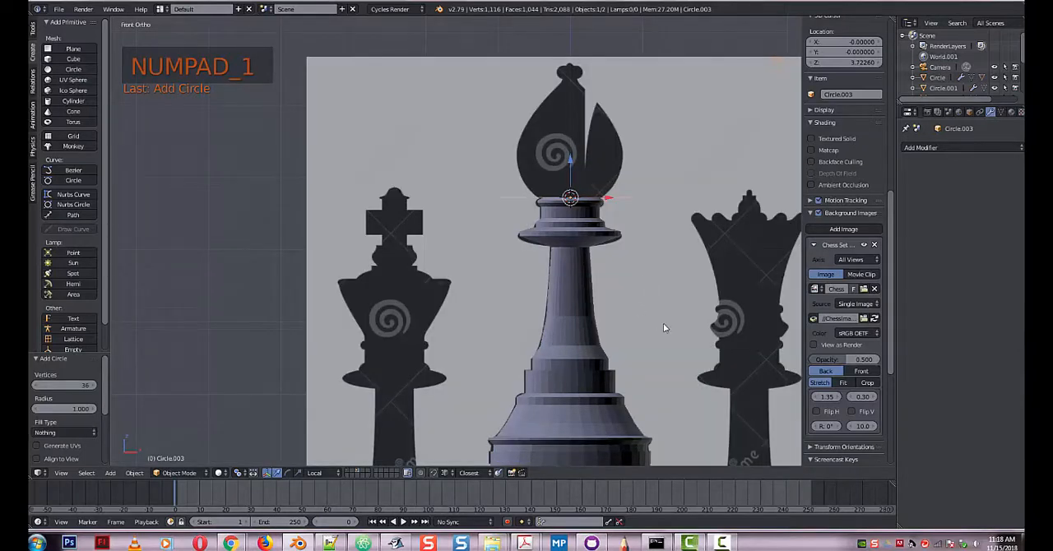
key("s")
left_click(597, 268)
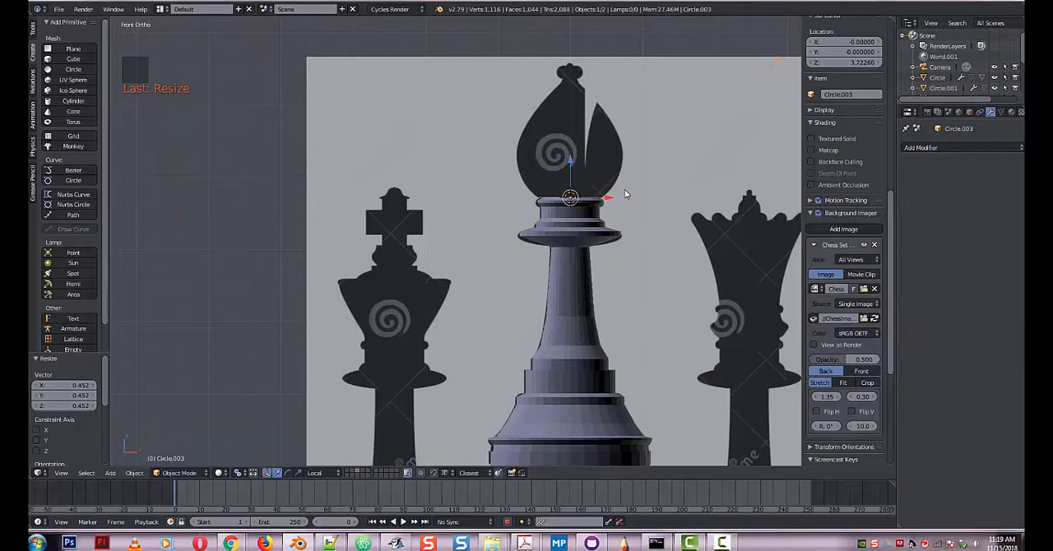
Extrude the new circle up about 0.131 and scale it by about 1.249, then extrude about 0.225 and scale by about 1.206.
key("Tab")
key("e")
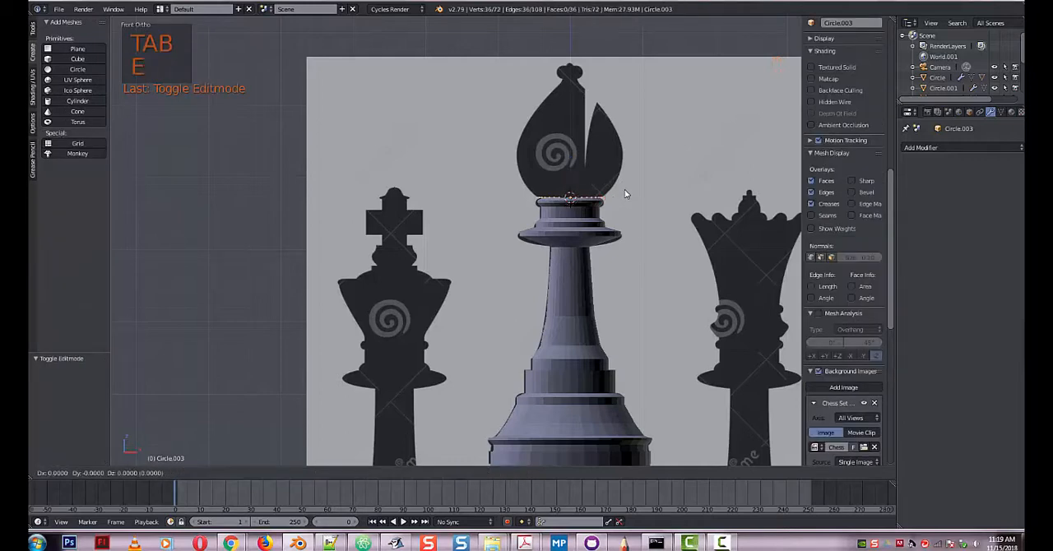
left_click(619, 181)
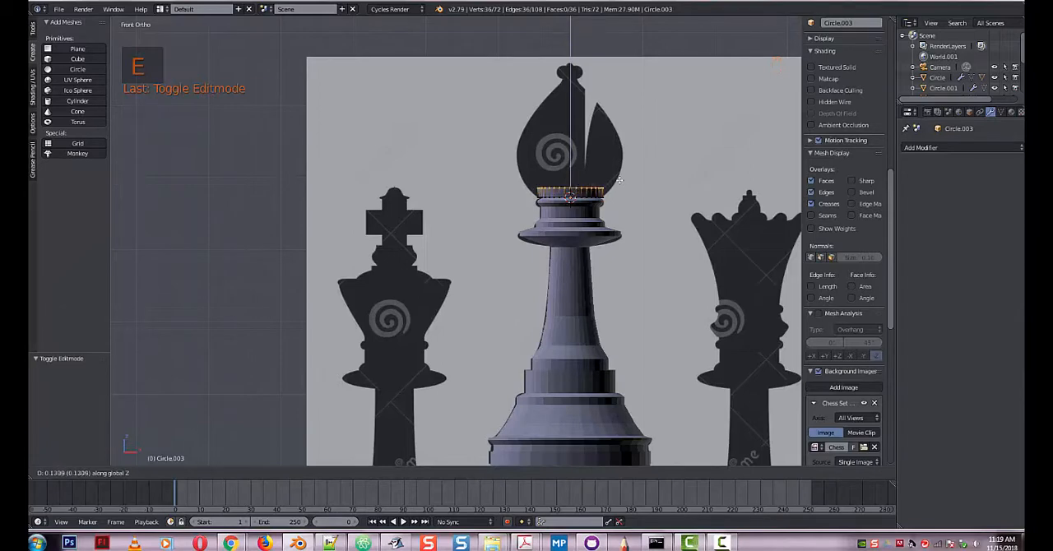
key("s")
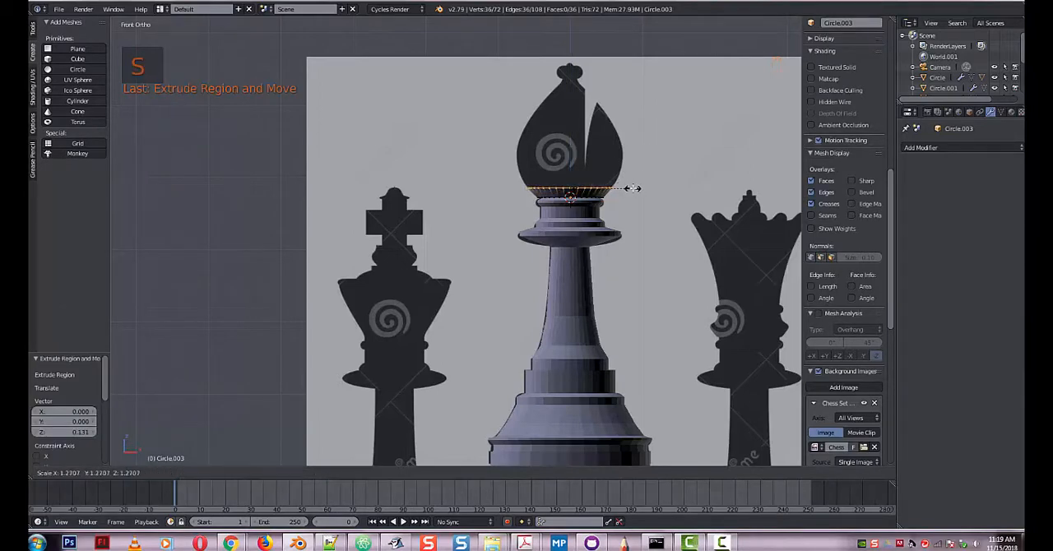
left_click(632, 188)
key("e")
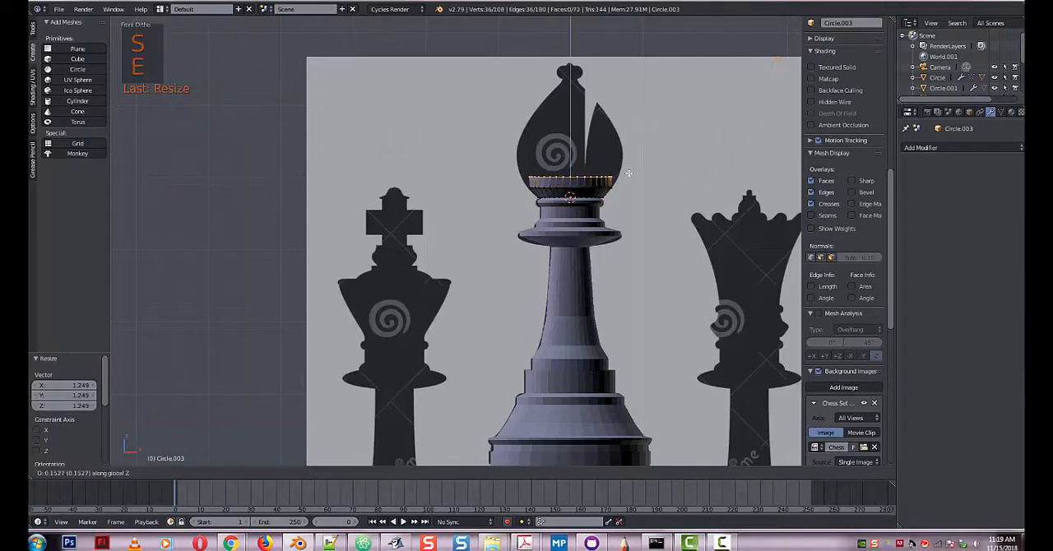
left_click(627, 171)
key("s")
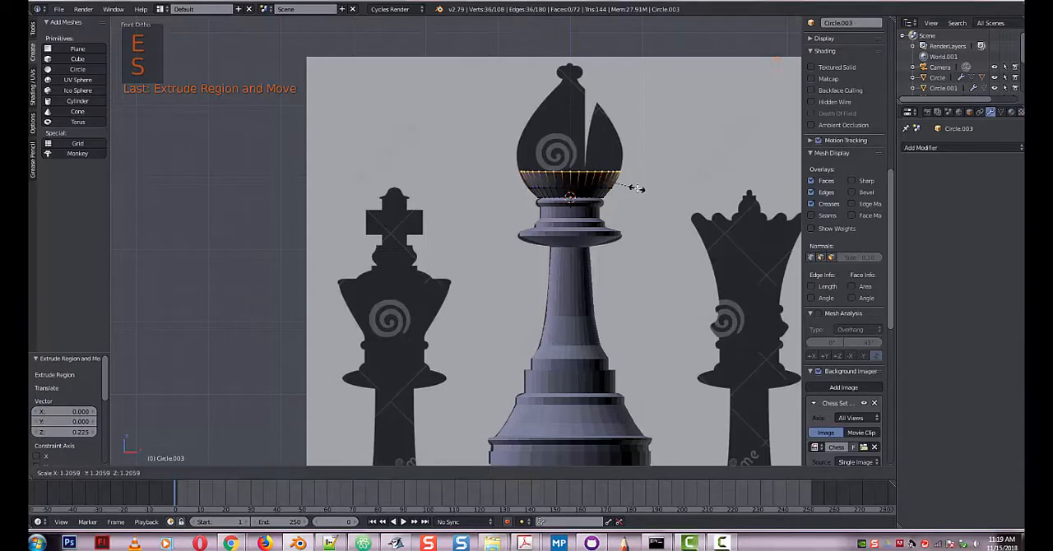
left_click(635, 188)
Extrude the head's ring up to its widest level and scale by about 1.067, then extrude about 0.28 and scale by about 0.895.
key("e")
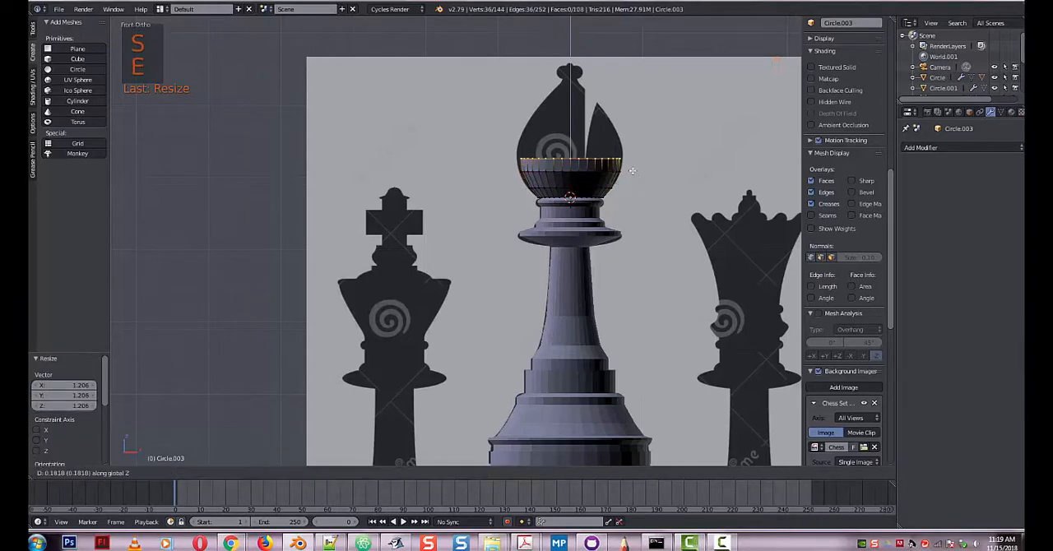
left_click(633, 171)
key("s")
left_click(637, 176)
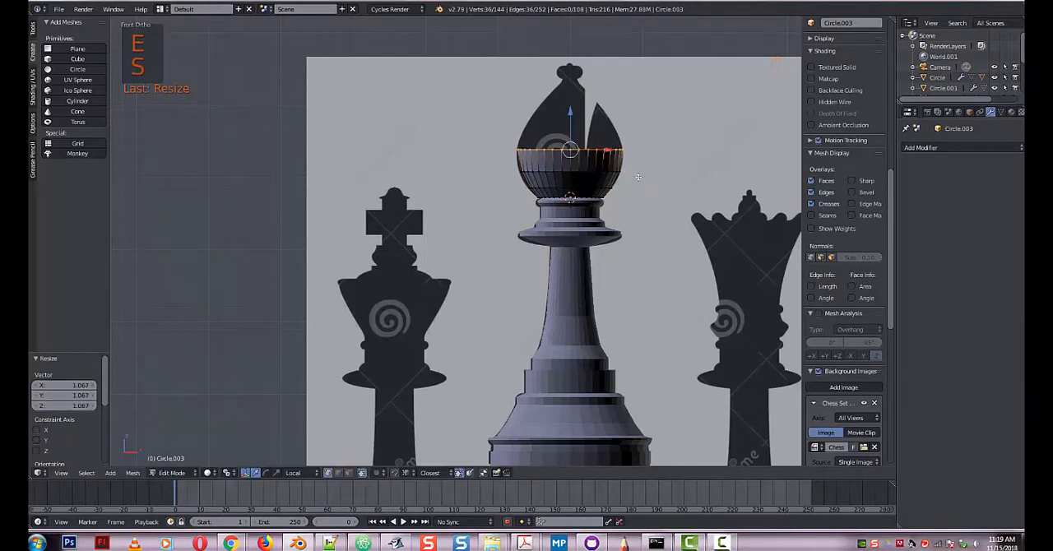
key("e")
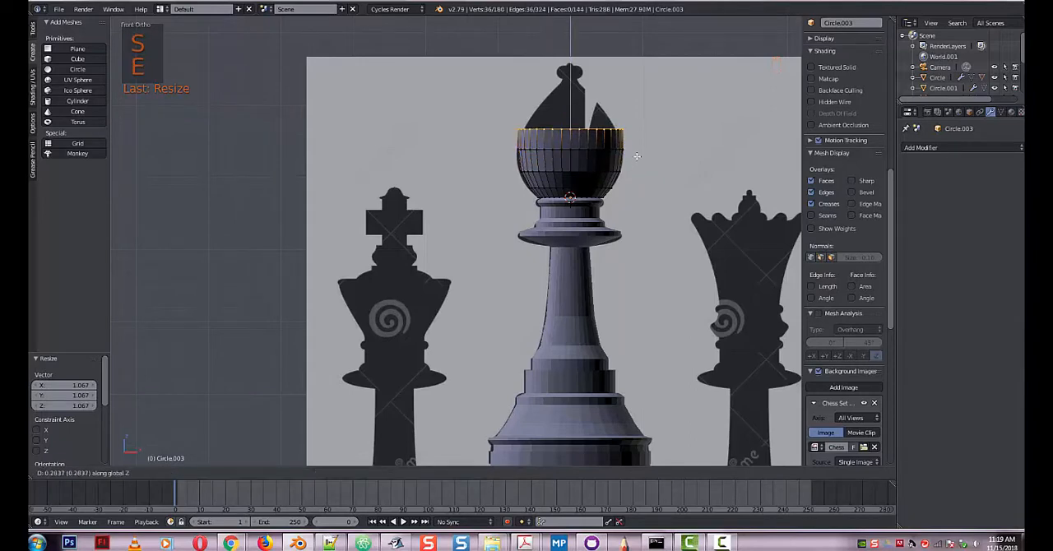
left_click(637, 157)
key("s")
left_click(639, 160)
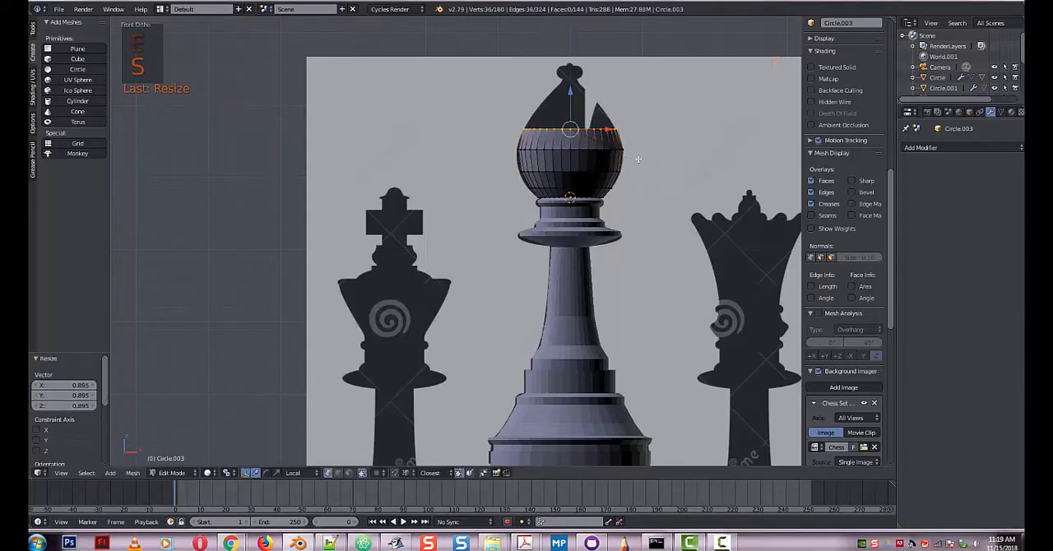
Extrude the head's upper ring up about 0.276 and scale by about 0.702, then extrude about 0.291 and scale by about 0.443.
key("e")
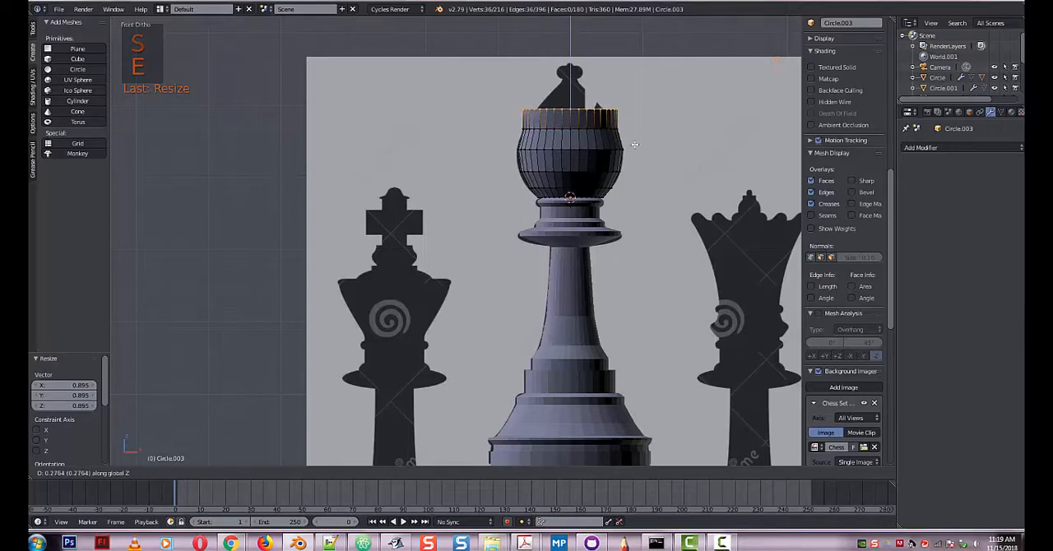
left_click(635, 151)
key("s")
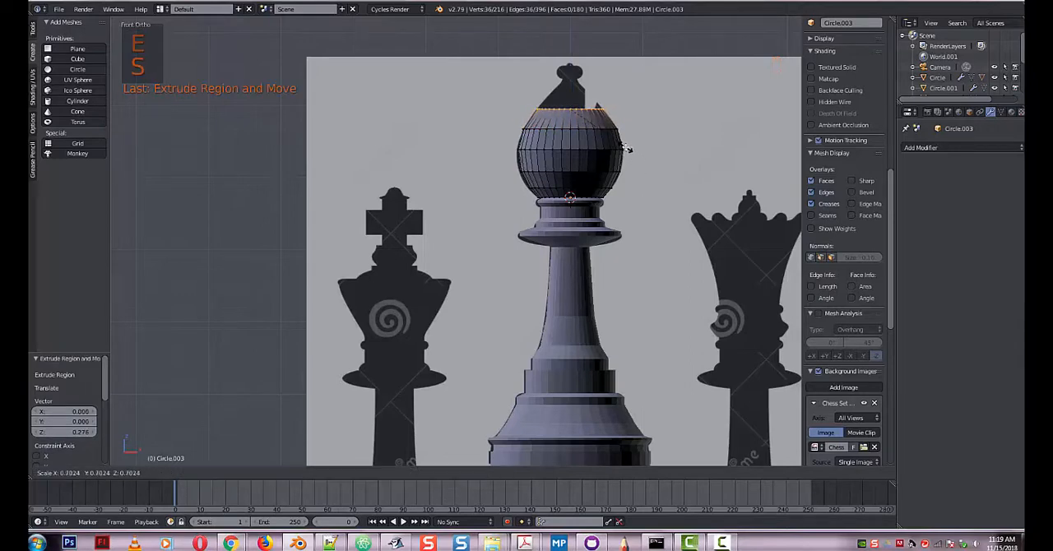
left_click(625, 152)
key("e")
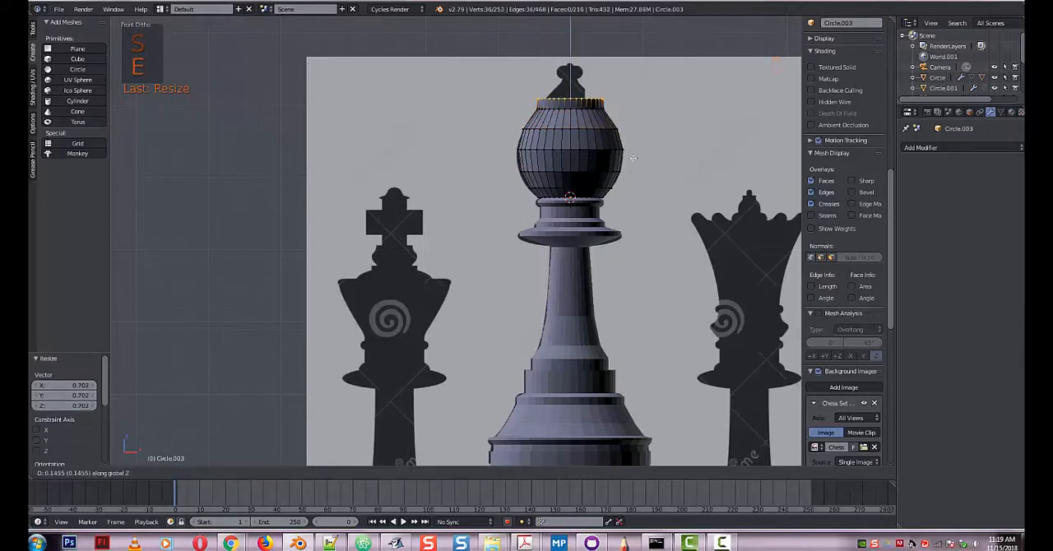
left_click(631, 153)
key("s")
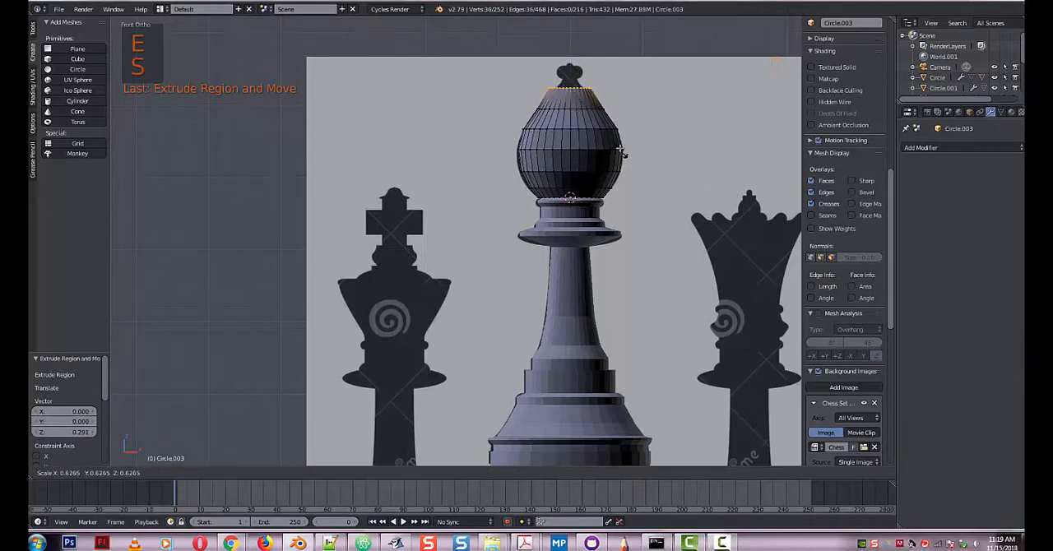
left_click(611, 130)
Extrude the head's top ring up about 0.116 and scale it in by about 0.399 beneath the finial.
key("e")
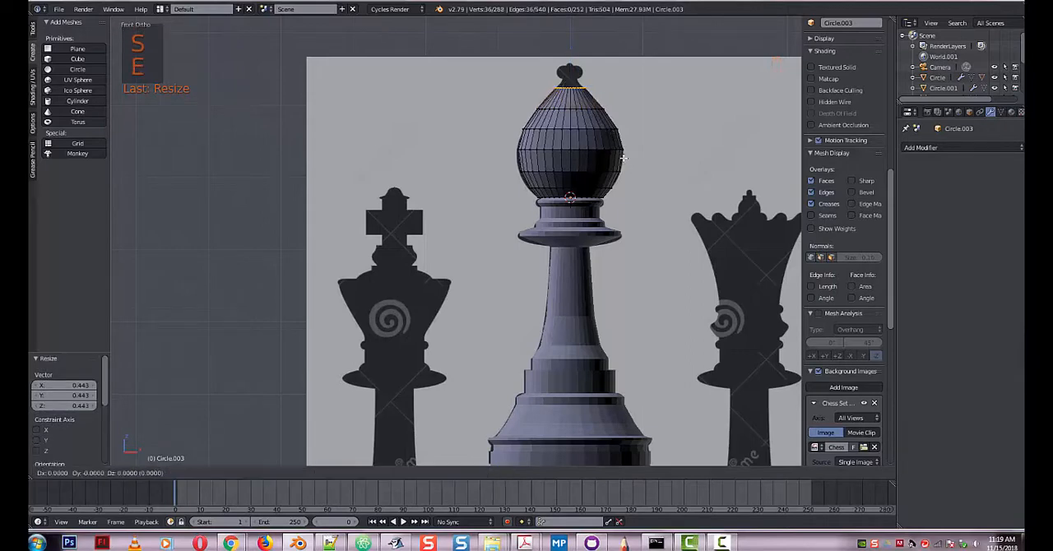
left_click(623, 150)
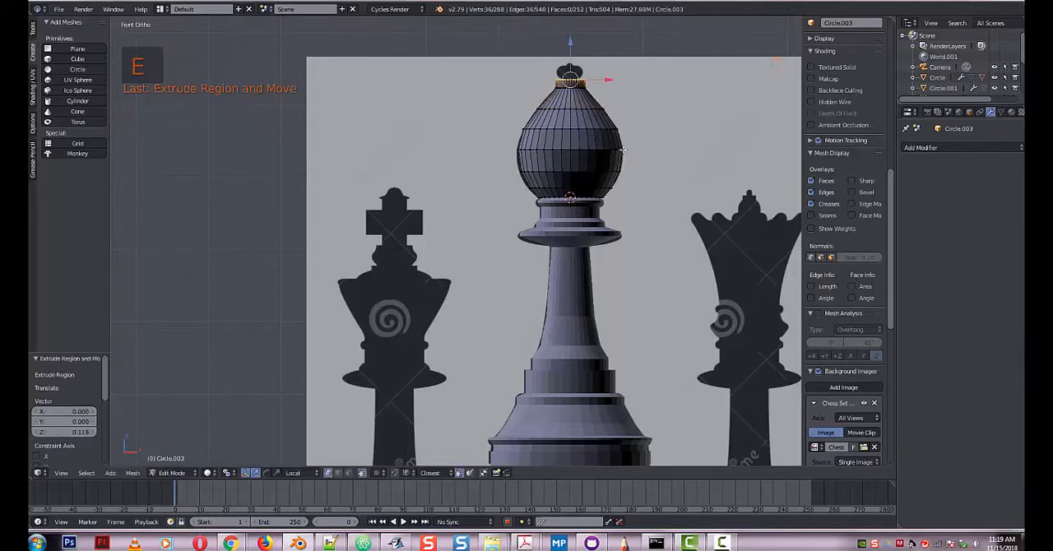
key("s")
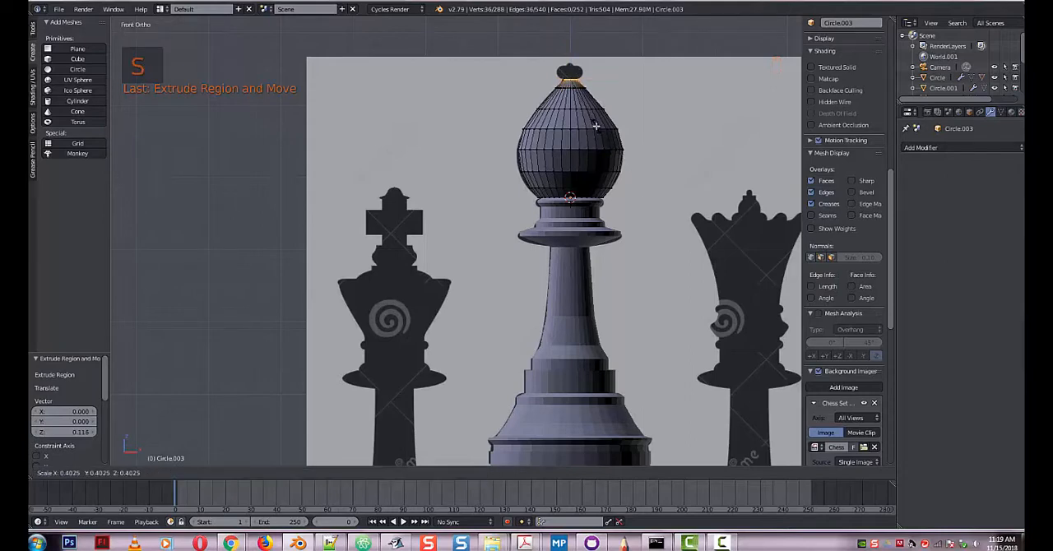
left_click(595, 128)
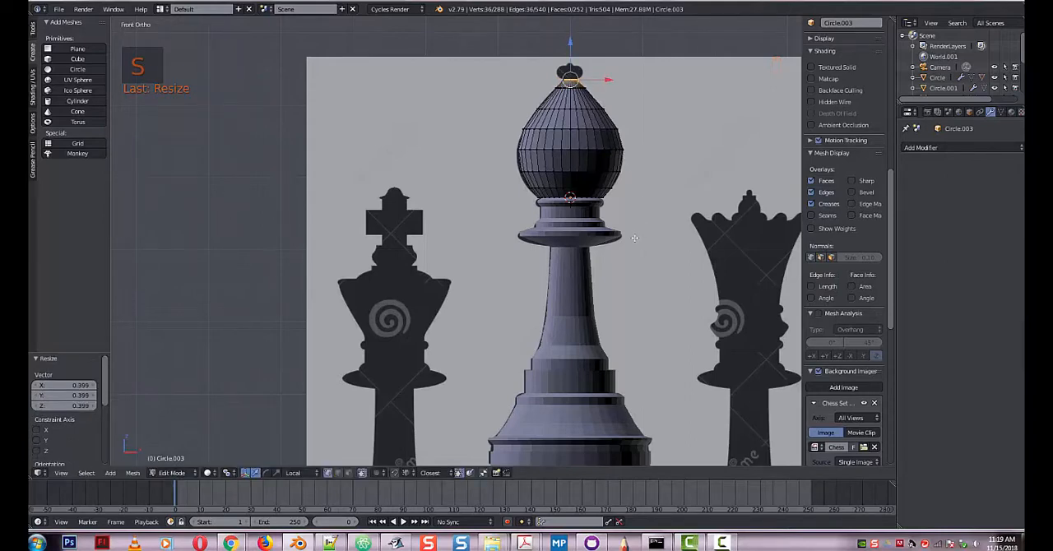
Add three loop cuts each to the head's widest band and to the band directly above it, without sliding them.
key("z")
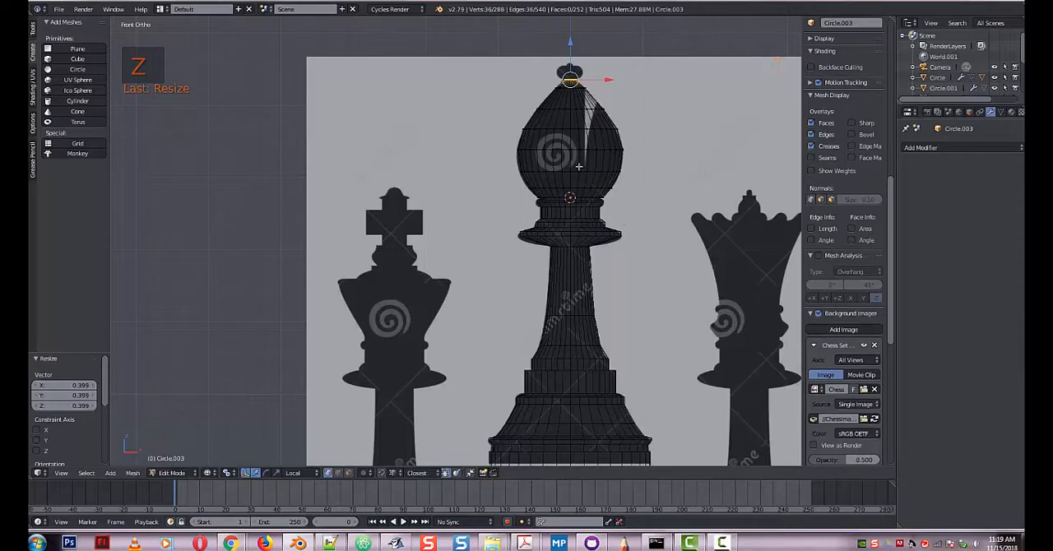
key("ctrl+r")
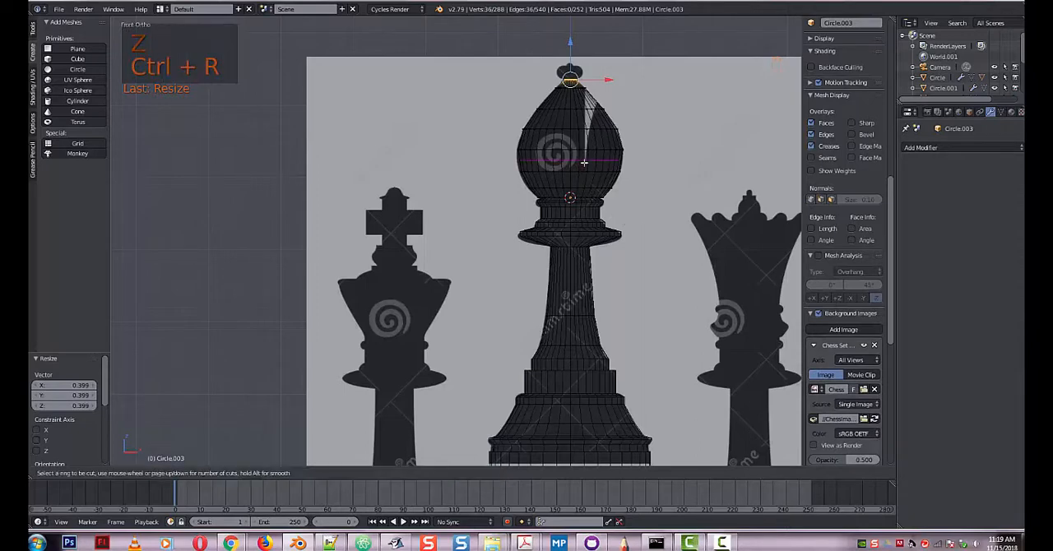
left_click(584, 163)
right_click(584, 162)
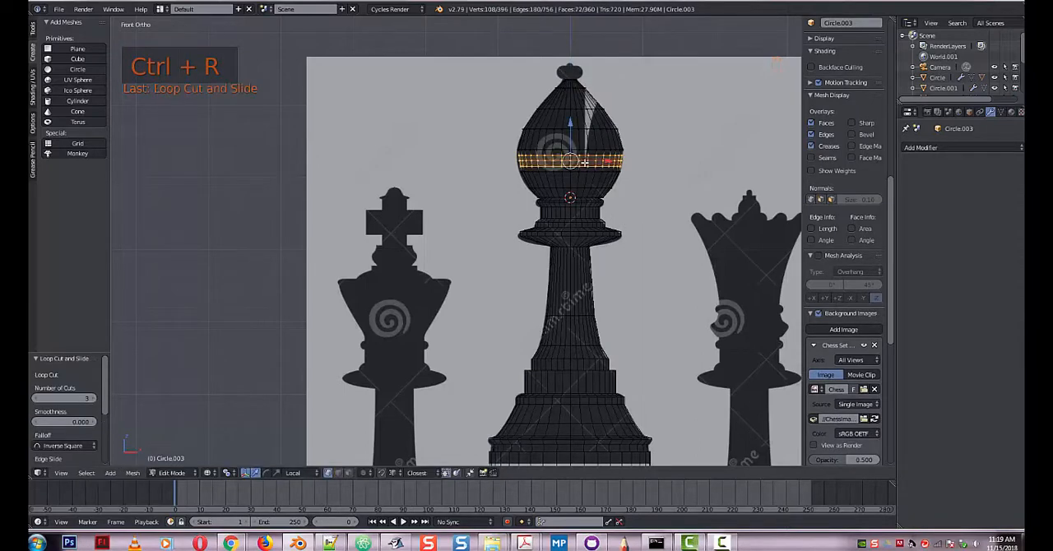
key("ctrl+r")
scroll(580, 139, "up", 2)
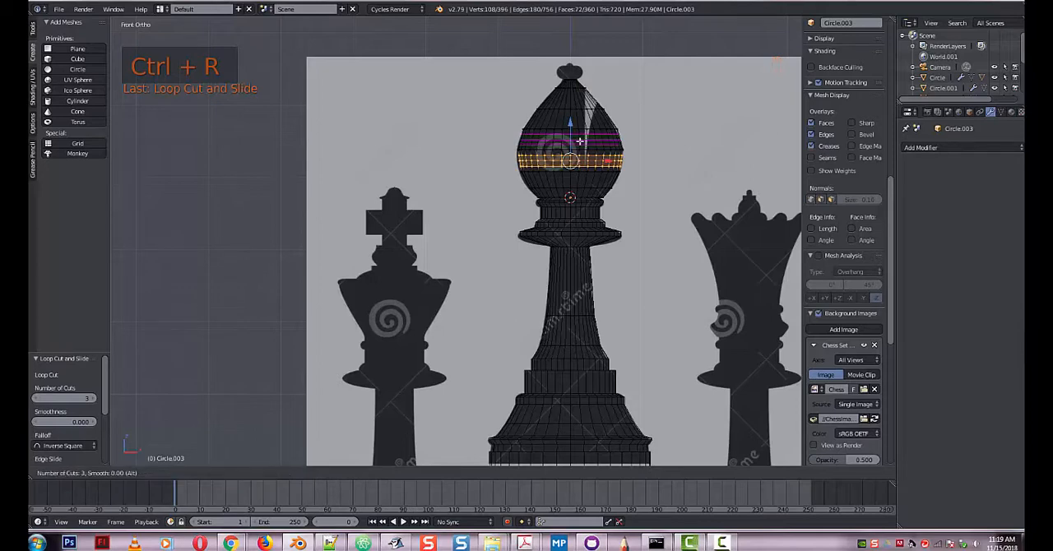
left_click(580, 141)
right_click(580, 141)
Add three unslid loop cuts to each of the next two bands up toward the head's tip.
key("ctrl+r")
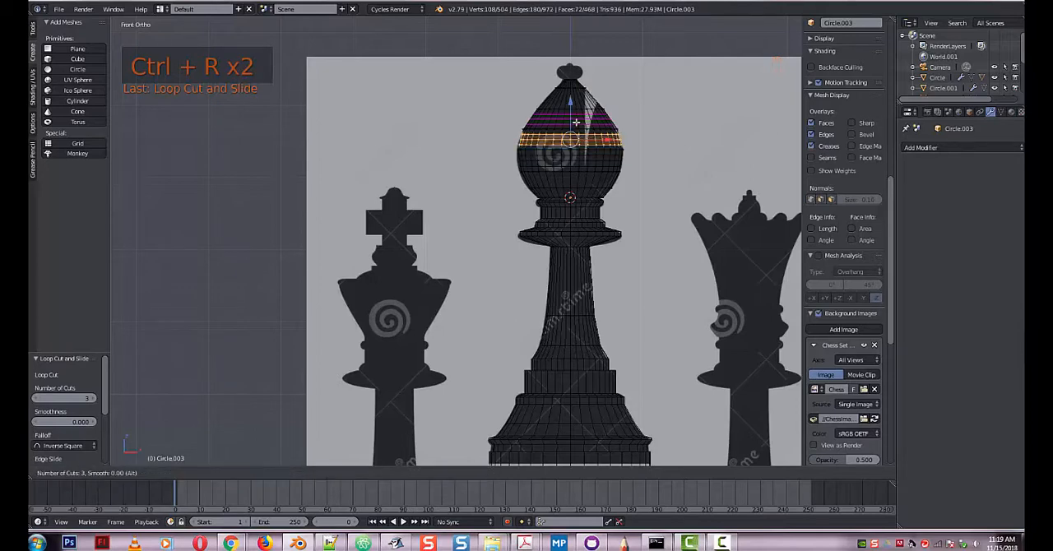
left_click(577, 120)
right_click(577, 120)
key("ctrl+r")
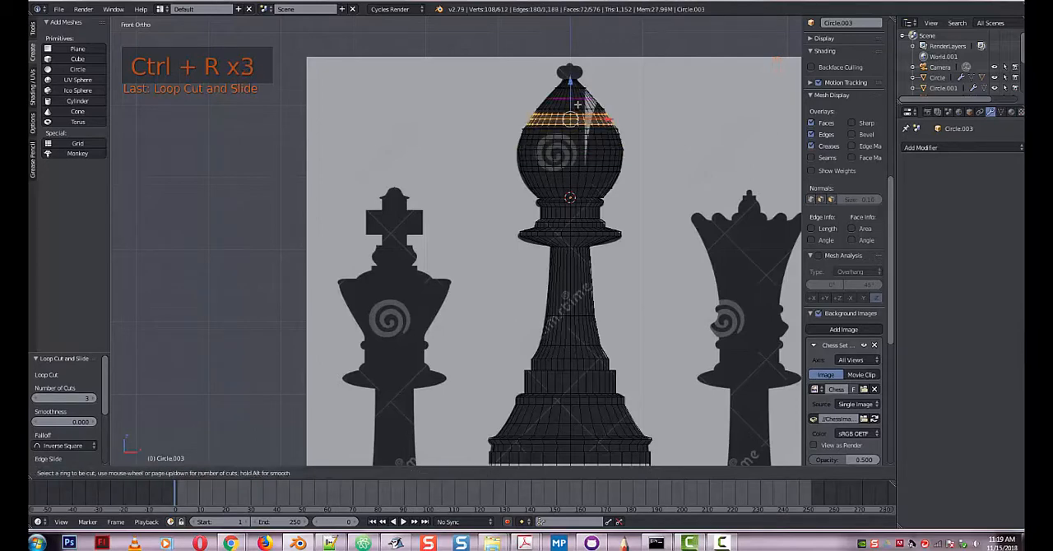
left_click(579, 102)
right_click(580, 102)
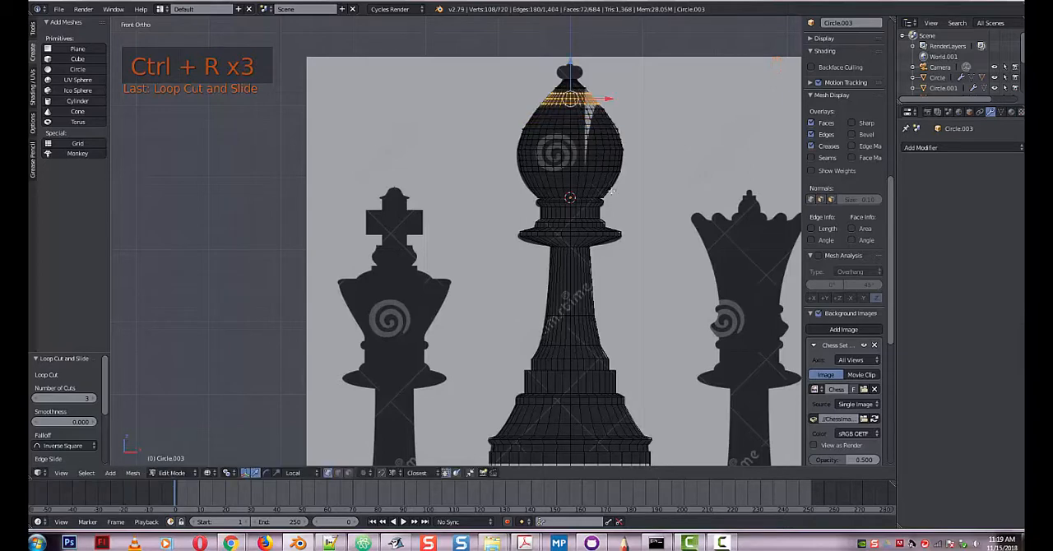
Add three unslid loop cuts to the band just below the head's widest part and return to solid shading.
key("ctrl+r")
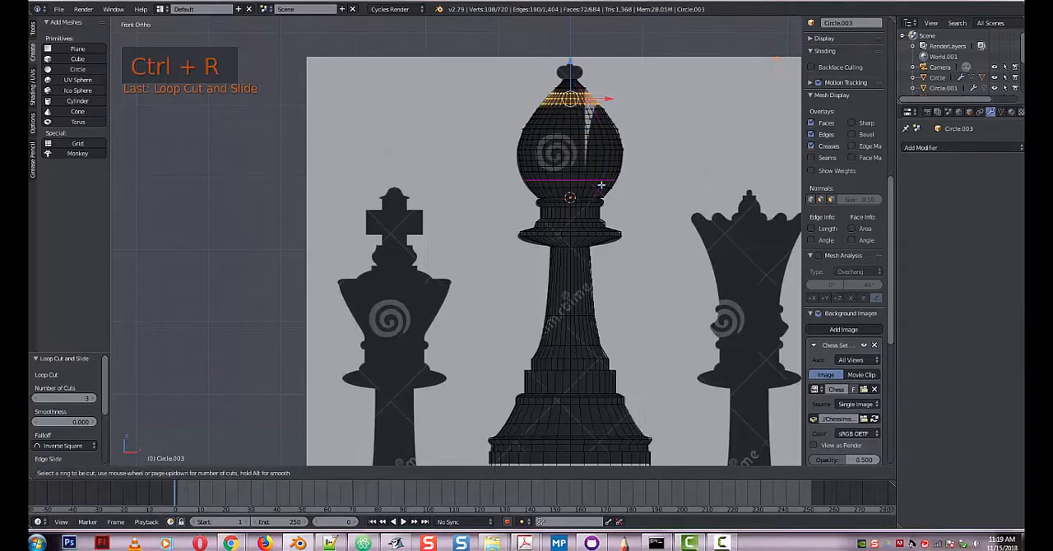
left_click(601, 183)
right_click(604, 182)
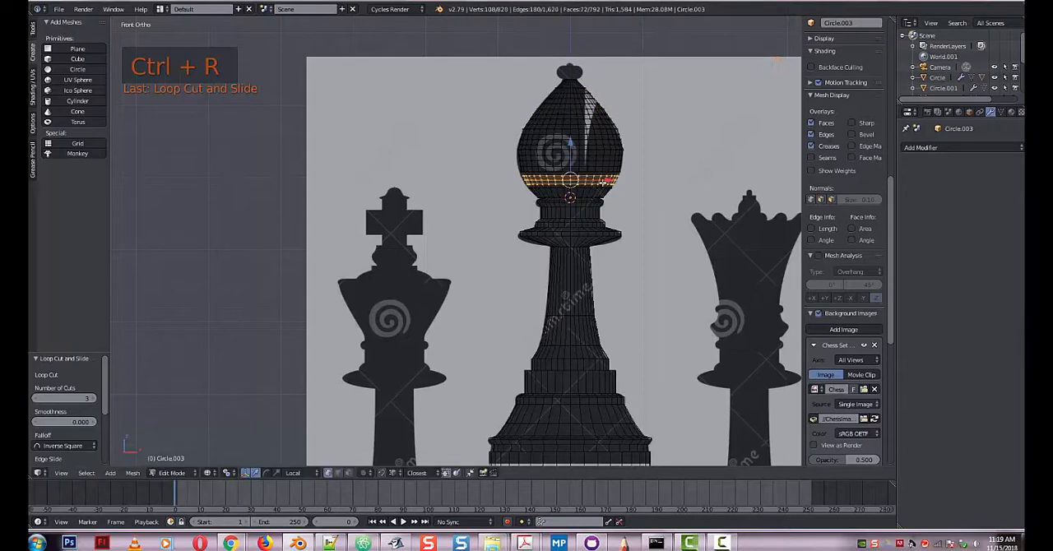
key("z")
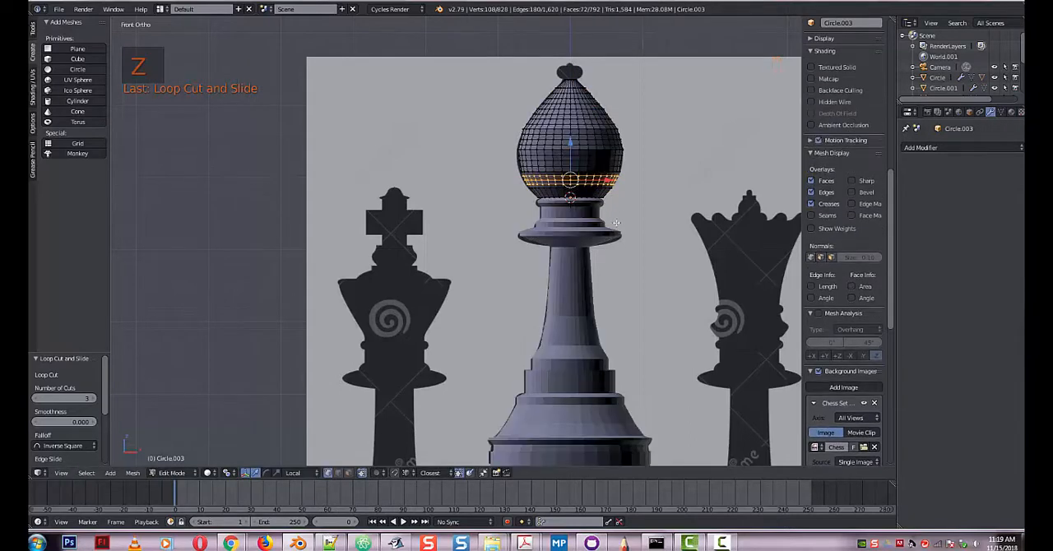
key("Tab")
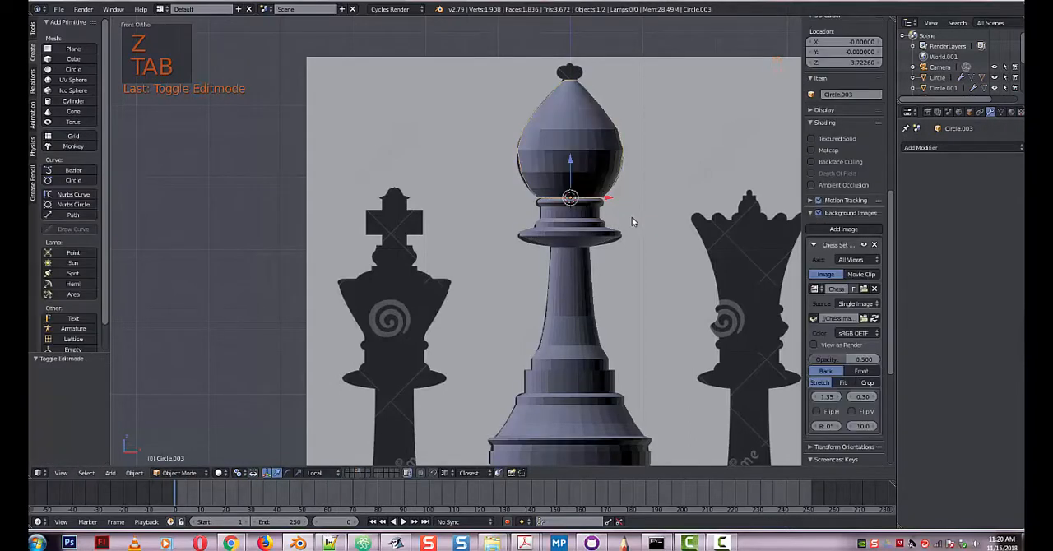
key("Tab")
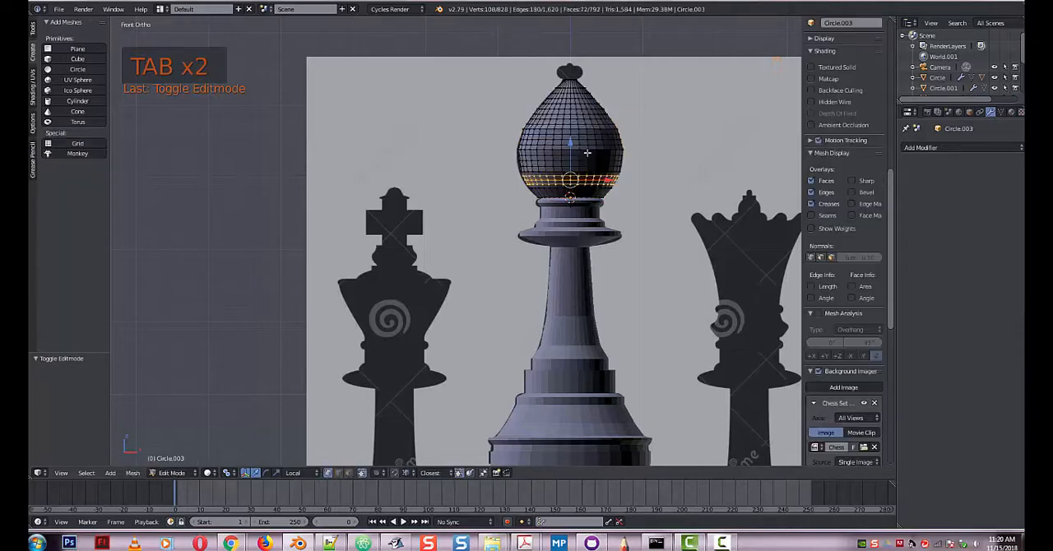
Select the head's entire linked mesh and apply Smooth Vertex twice with smoothing 0.500.
key("ctrl+l")
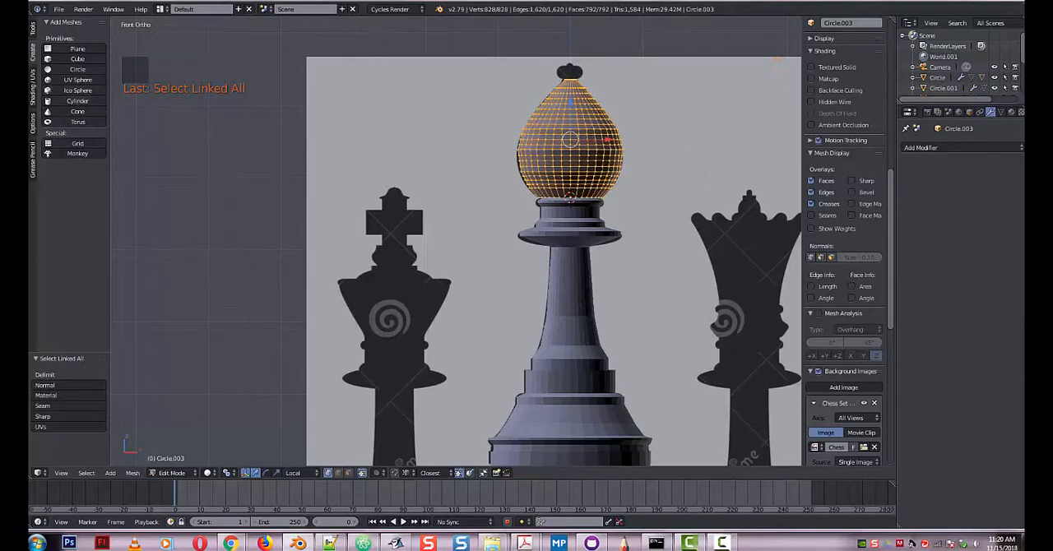
left_click(33, 29)
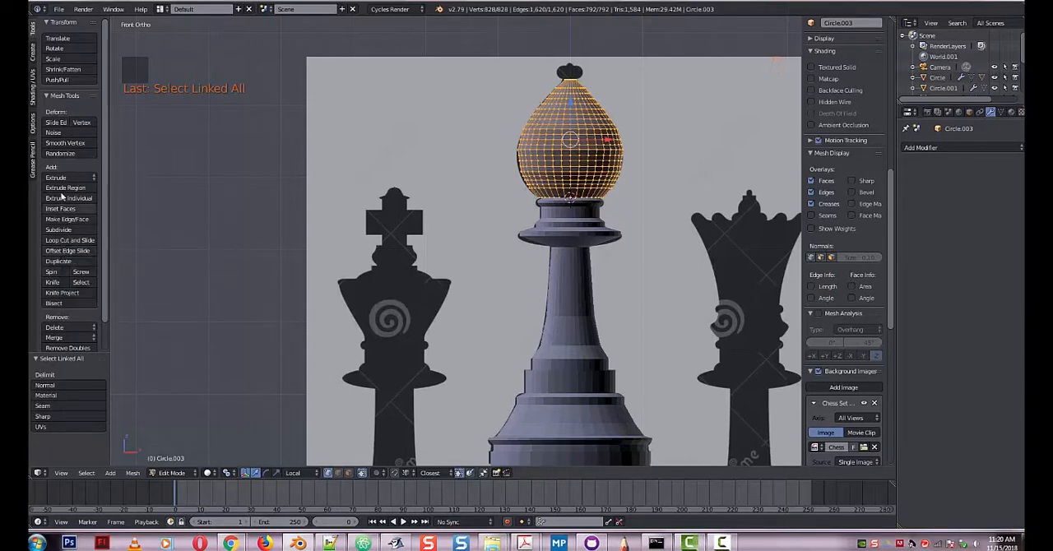
left_click(65, 143)
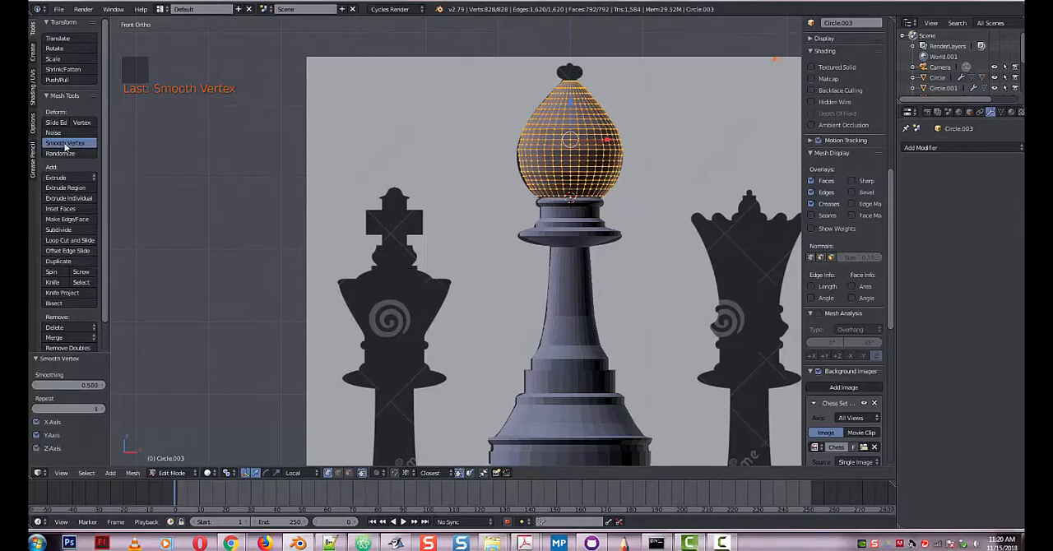
left_click(66, 143)
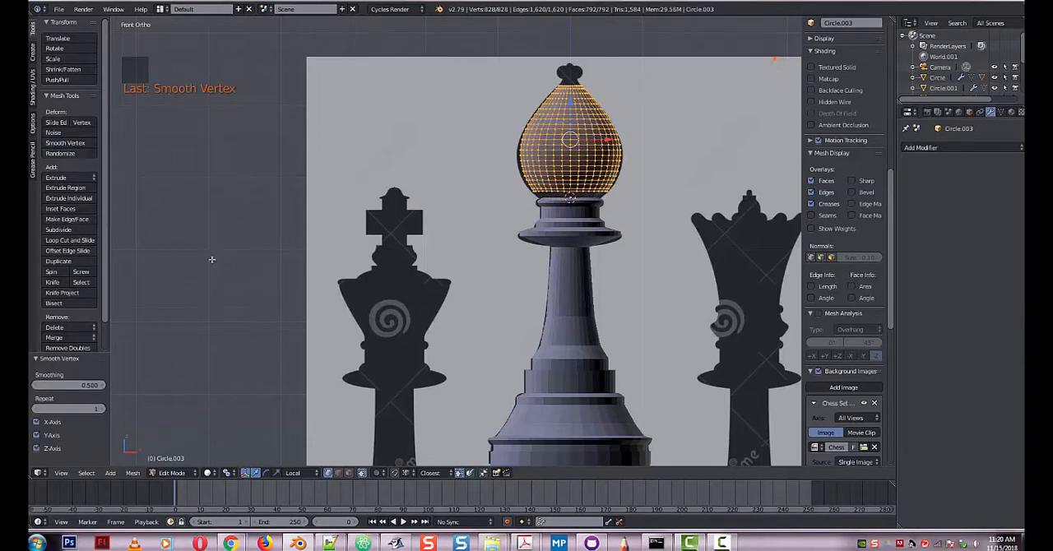
Scale the smoothed head by about 1.076 along Z, then uniformly by about 1.023 to match the silhouette.
key("s")
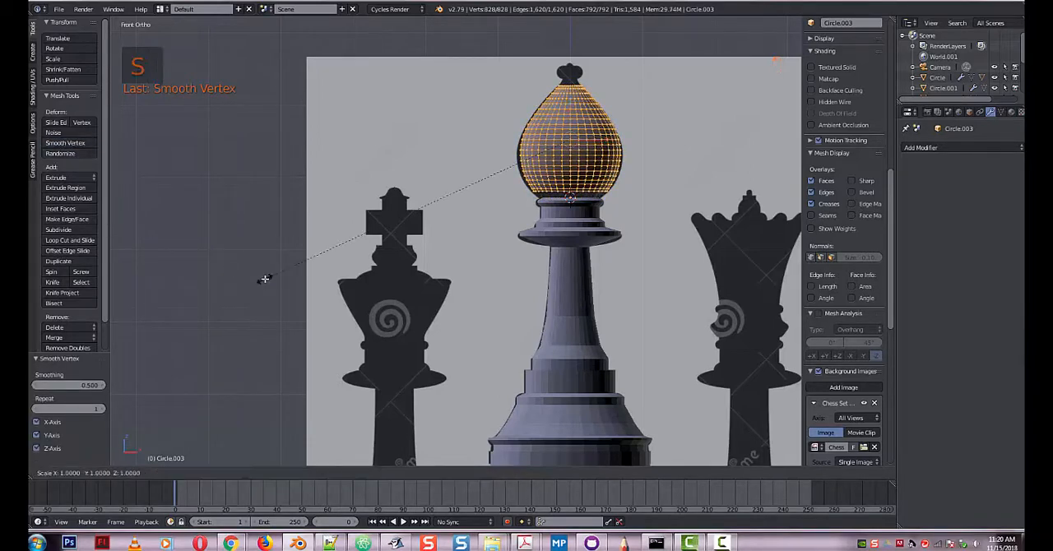
key("z")
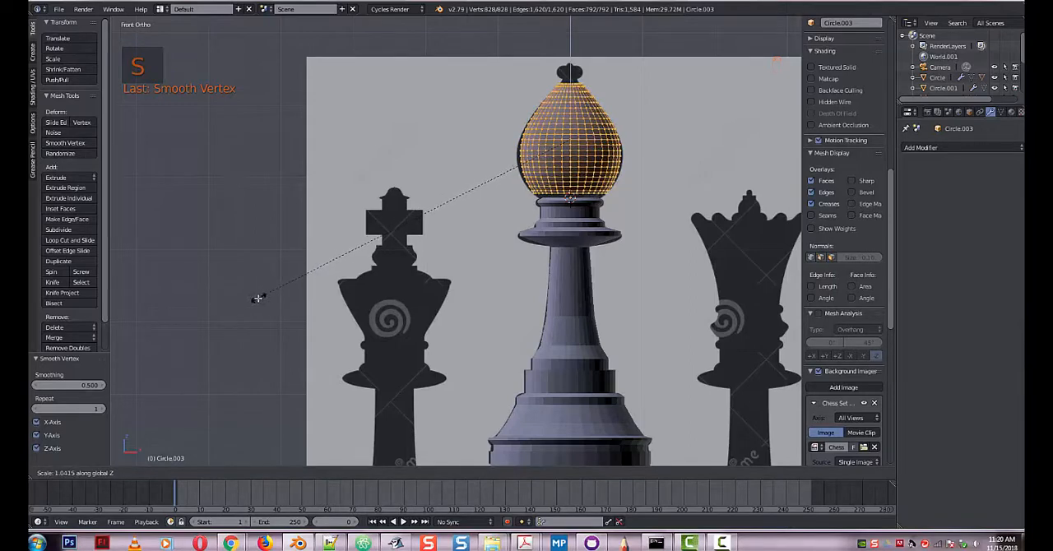
left_click(247, 300)
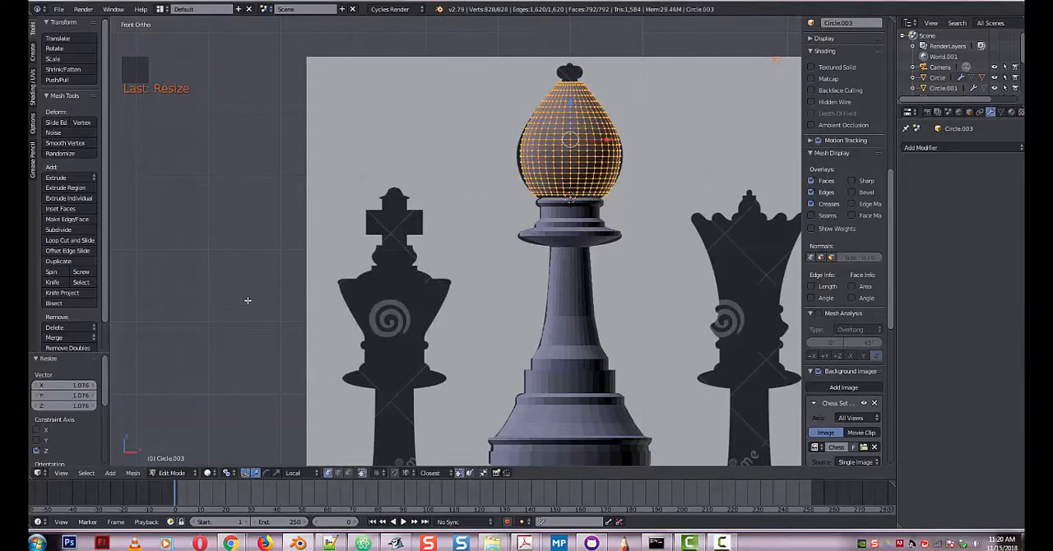
key("s")
left_click(240, 302)
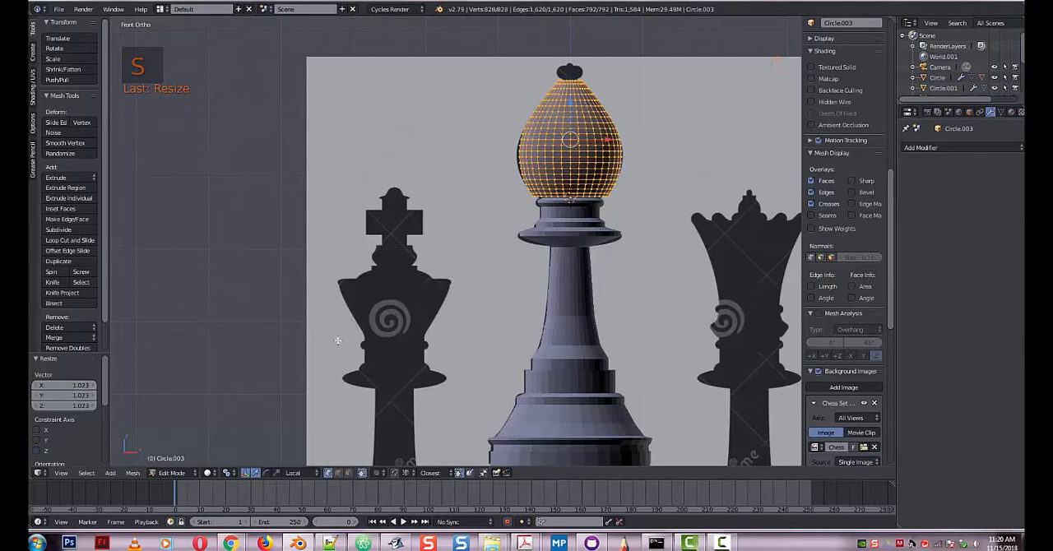
Select the head's bottom edge loop above the collar and scale it in by about 0.860.
scroll(558, 335, "up", 7)
scroll(595, 301, "down", 6)
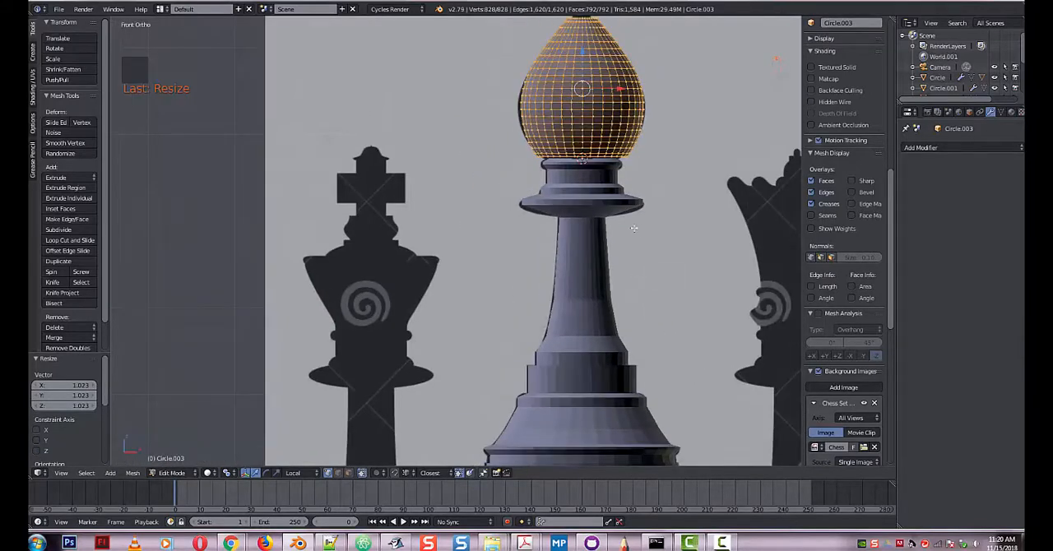
right_click(616, 156)
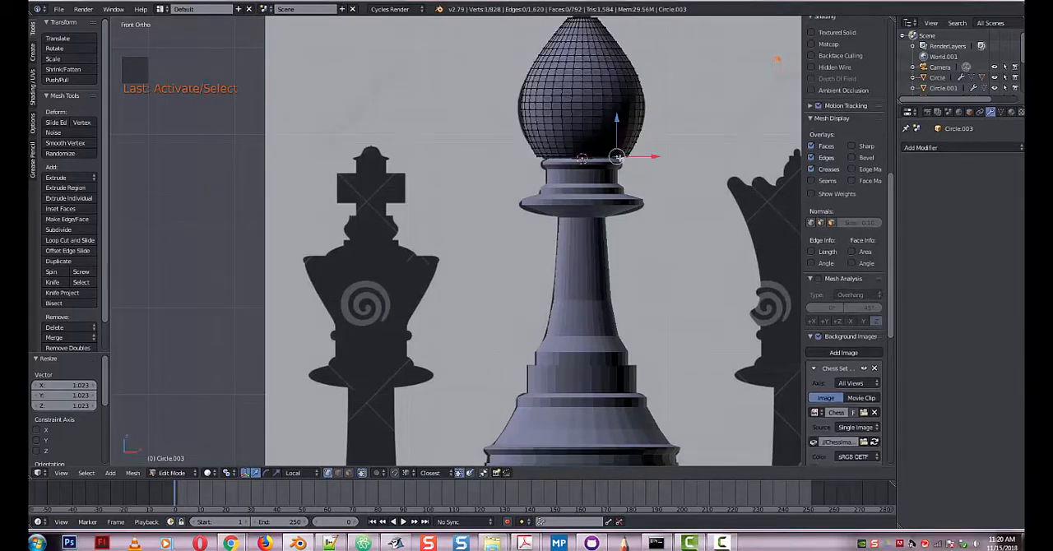
right_click(626, 164, "alt")
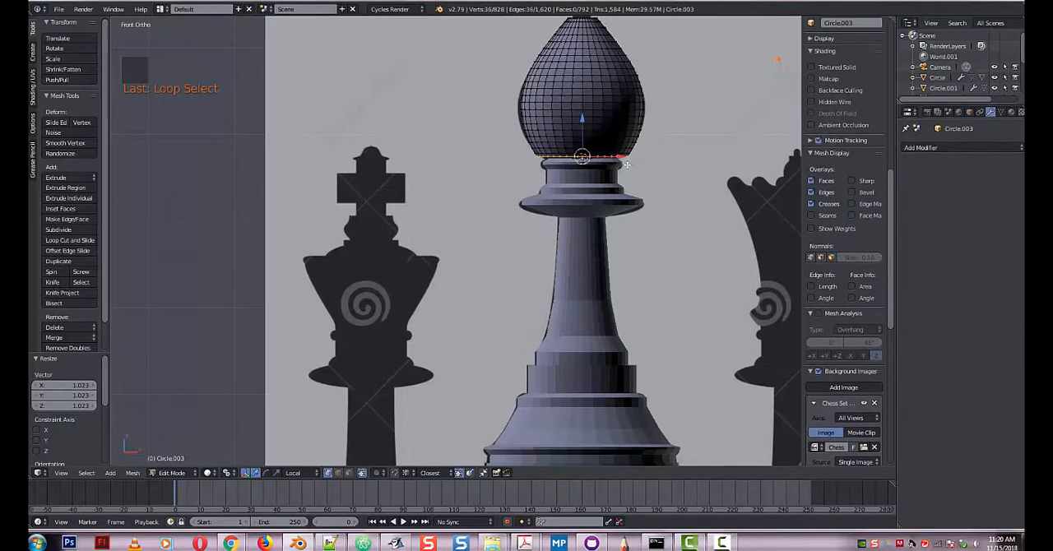
key("s")
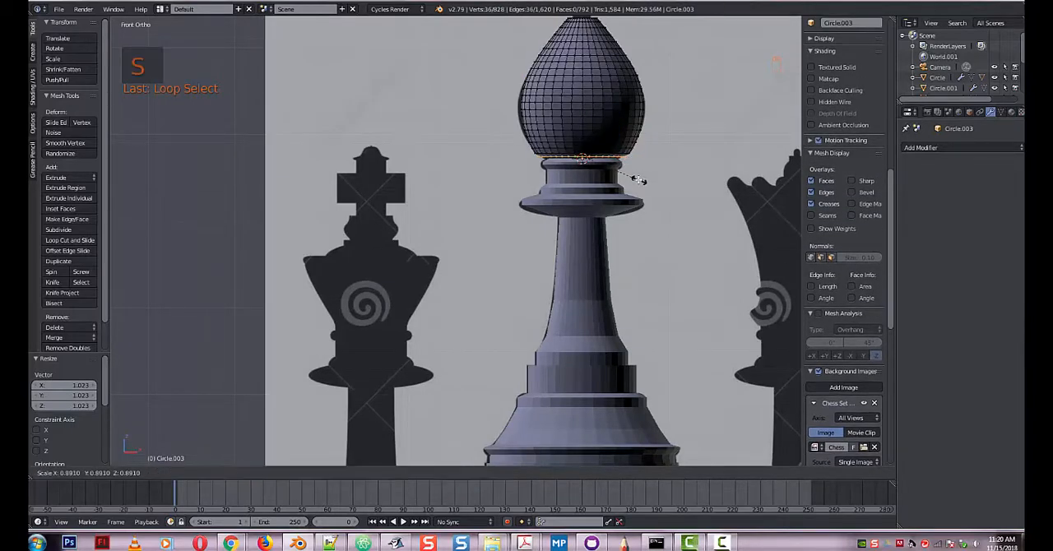
left_click(627, 166)
Scale the edge loop just above the head's bottom rim by about 0.862 and return to Object Mode.
right_click(614, 153)
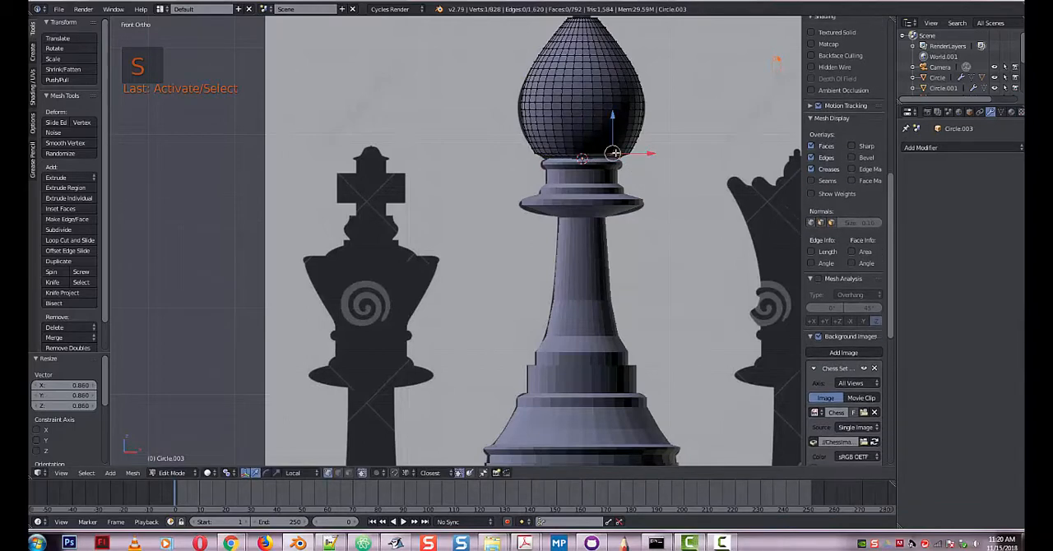
right_click(615, 154, "alt")
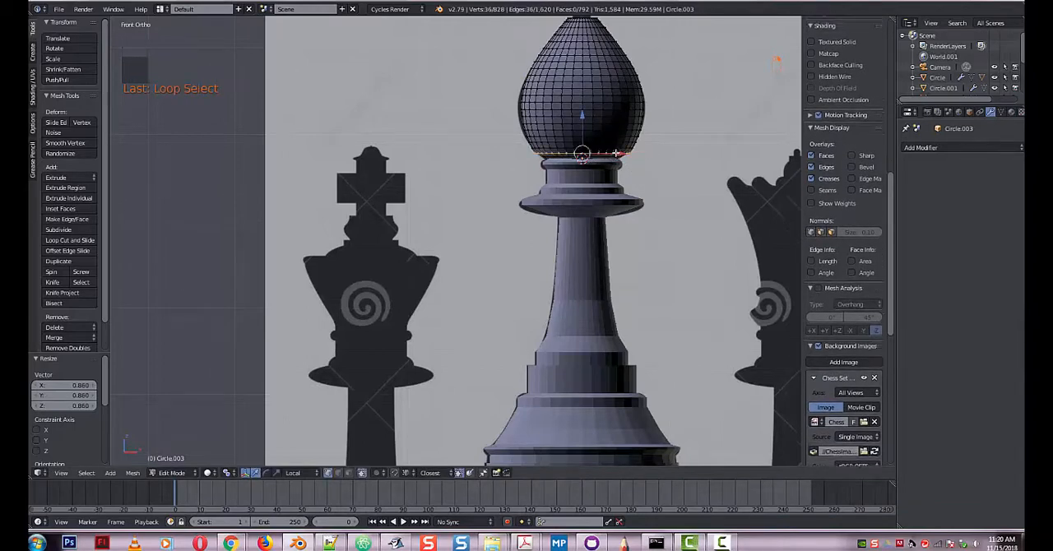
key("s")
left_click(646, 198)
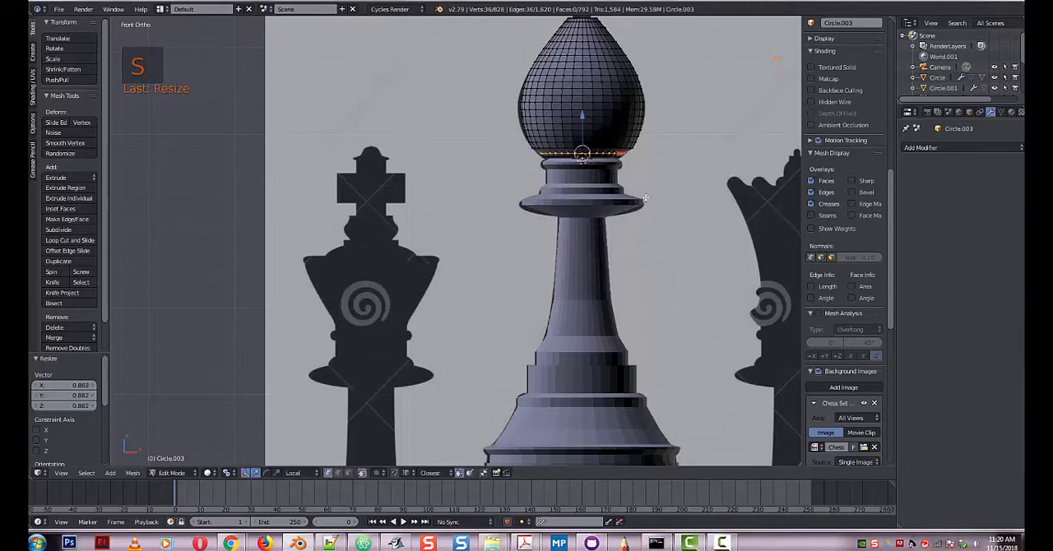
key("Tab")
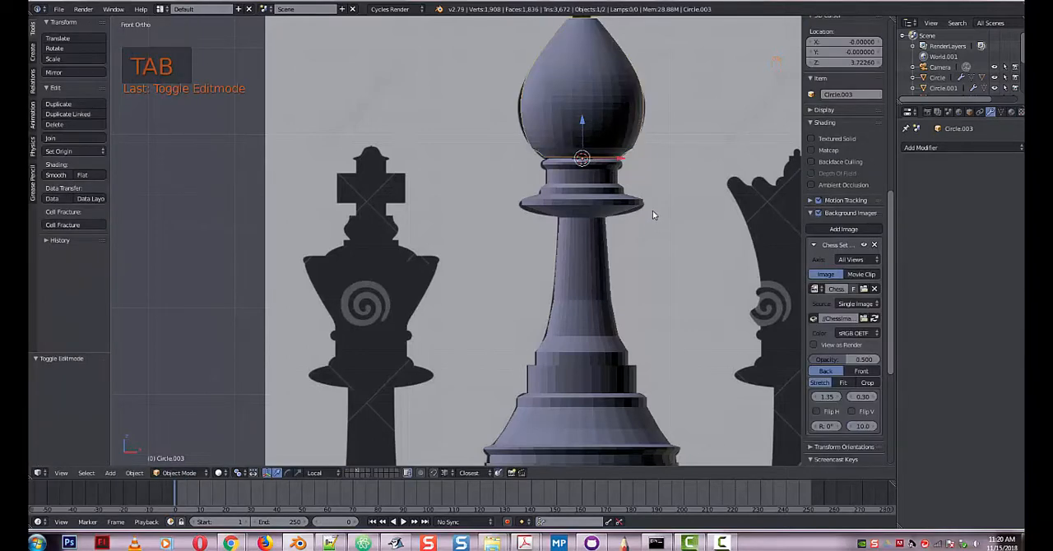
Add a cube with radius 1.000 at the 3D cursor around the base of the bishop's head.
scroll(652, 211, "down", 3)
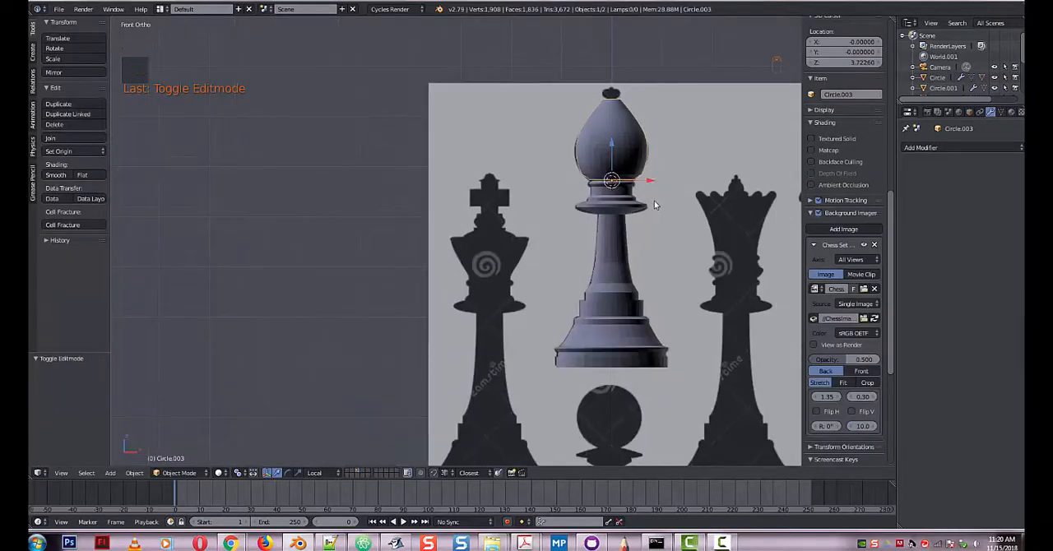
mouse_move(658, 199)
middle_mouse_down()
mouse_move(637, 242)
mouse_move(647, 202)
middle_mouse_up()
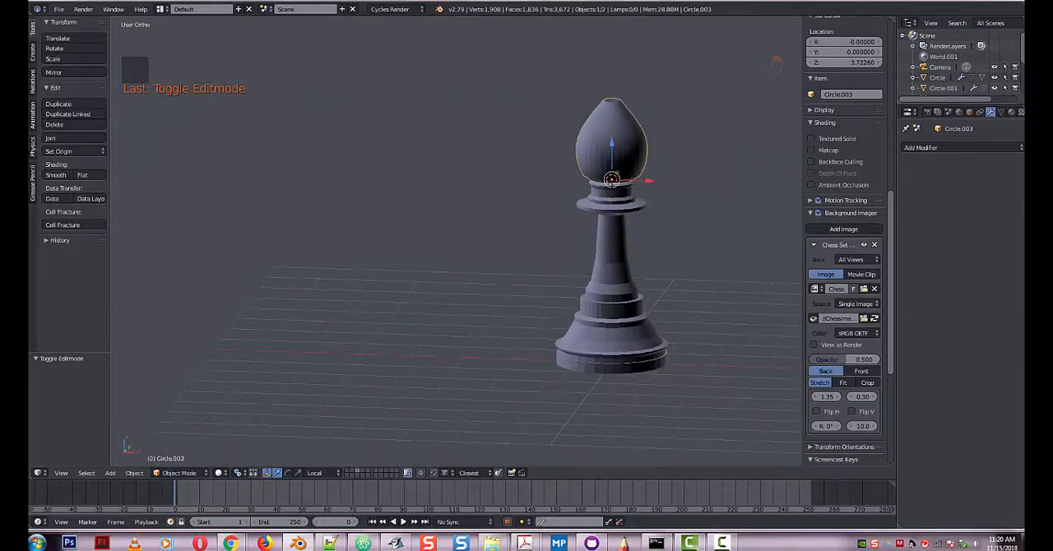
left_click(34, 56)
left_click(87, 60)
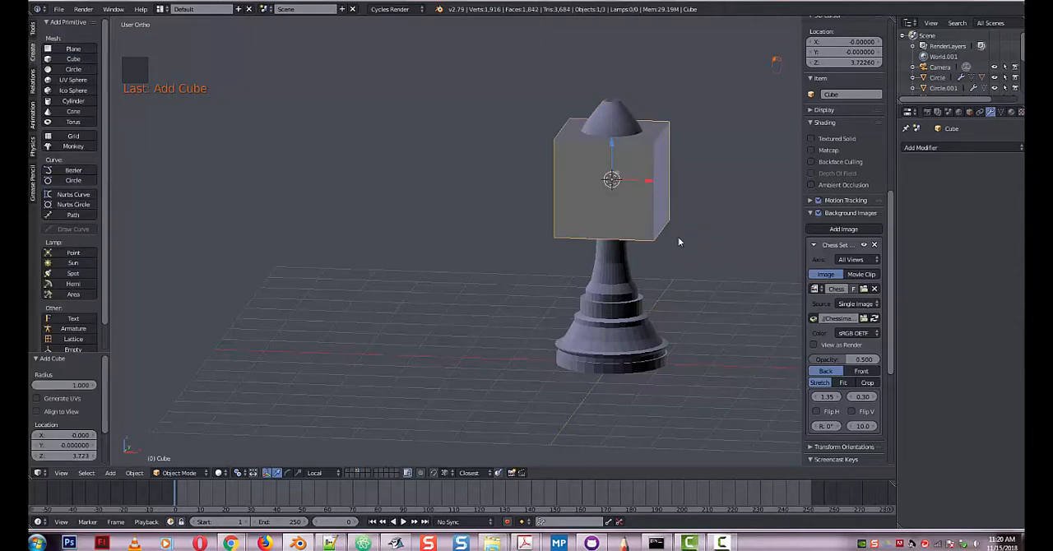
middle_click_drag(682, 237, 696, 221)
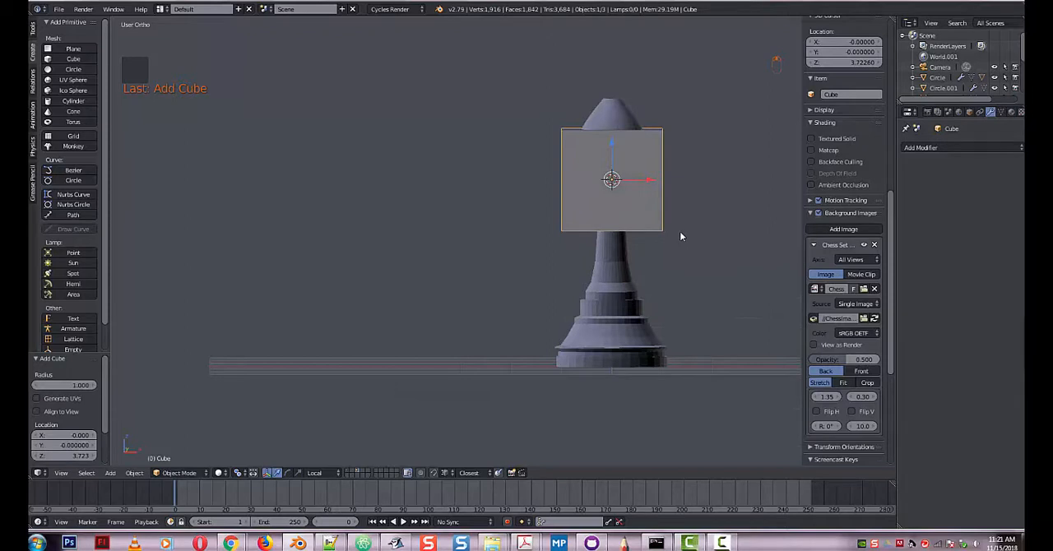
Scale the cube to about 0.134 along X and raise it about 1.55 along Z over the head's tip.
key("s")
key("x")
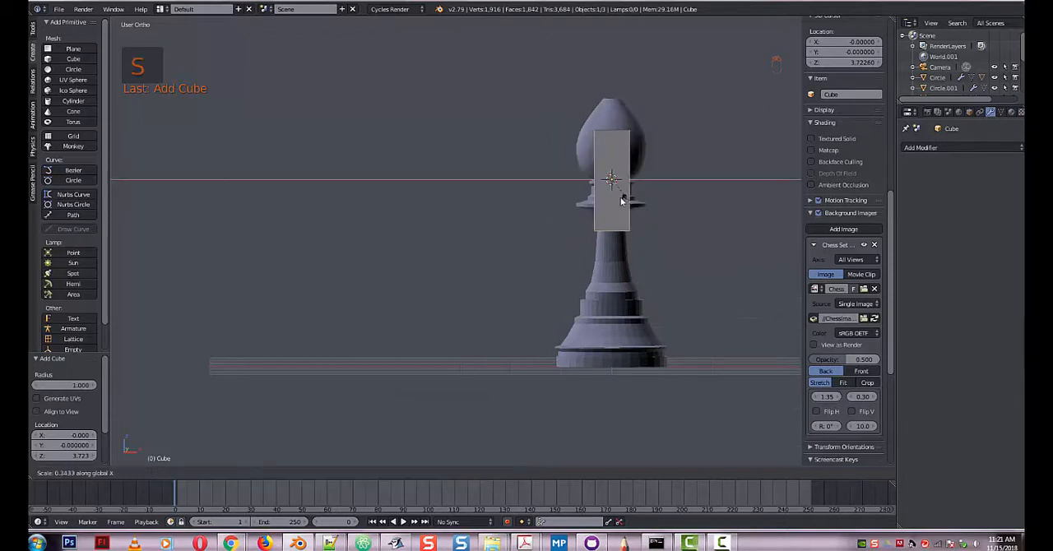
left_click(614, 193)
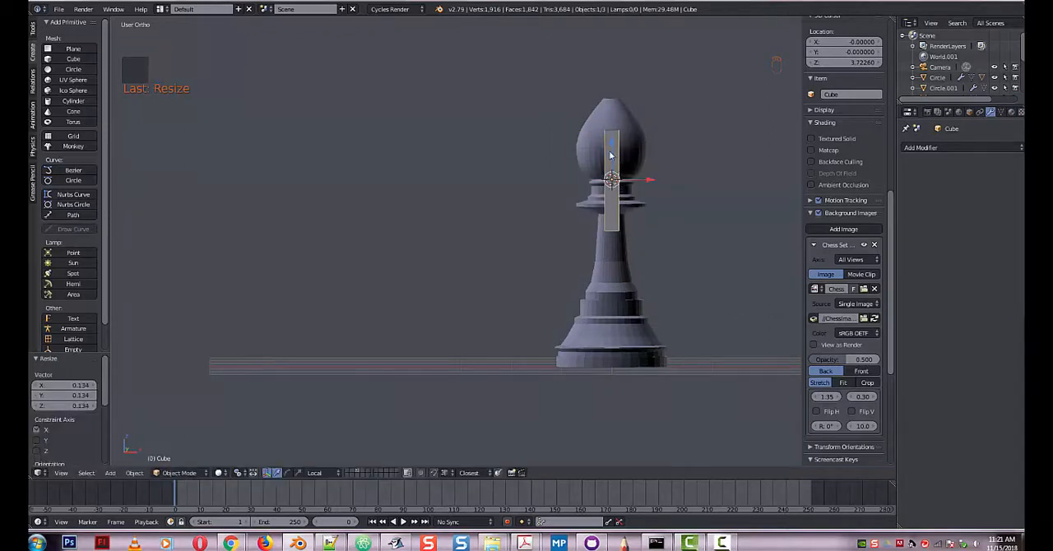
left_click_drag(612, 144, 611, 69)
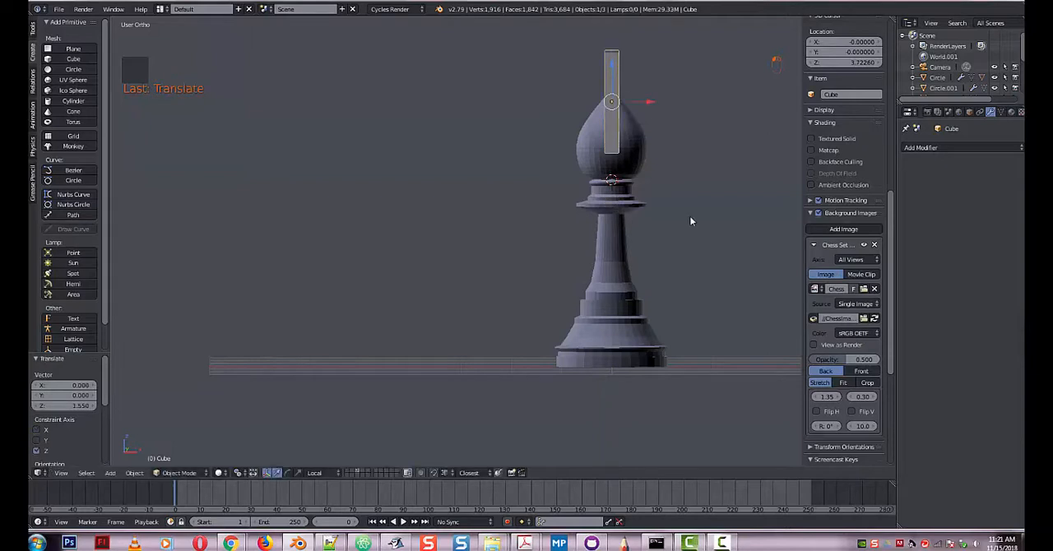
Rotate the thin cube about 34.4° around Y and move it about 0.728 along its local X axis.
key("r")
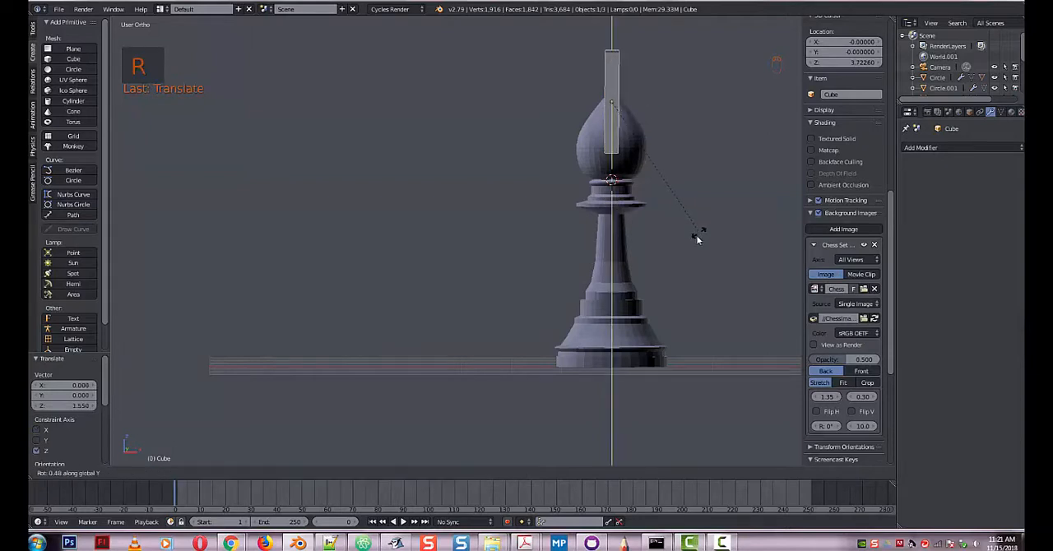
left_click(611, 263)
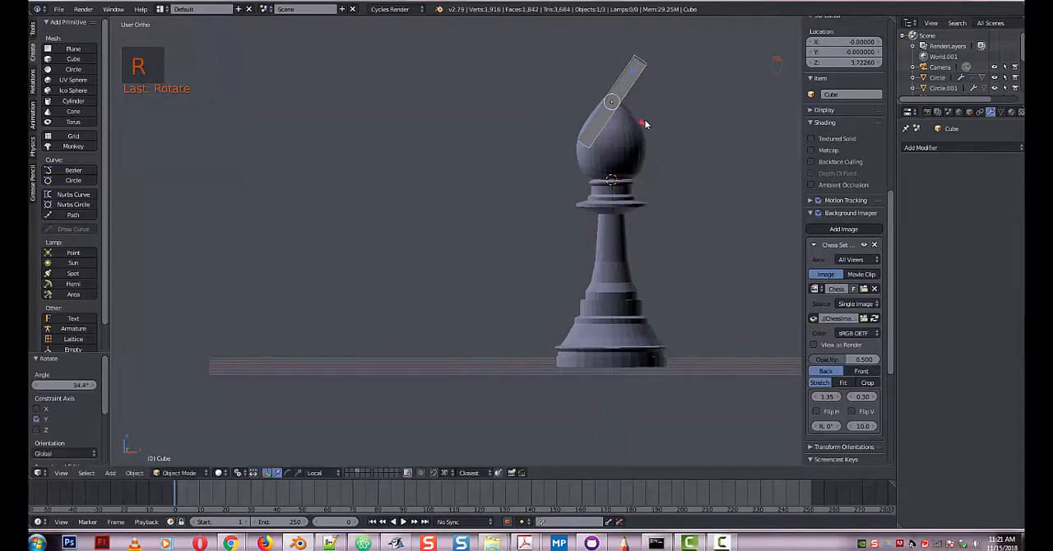
key("g")
key("x")
left_click(678, 133)
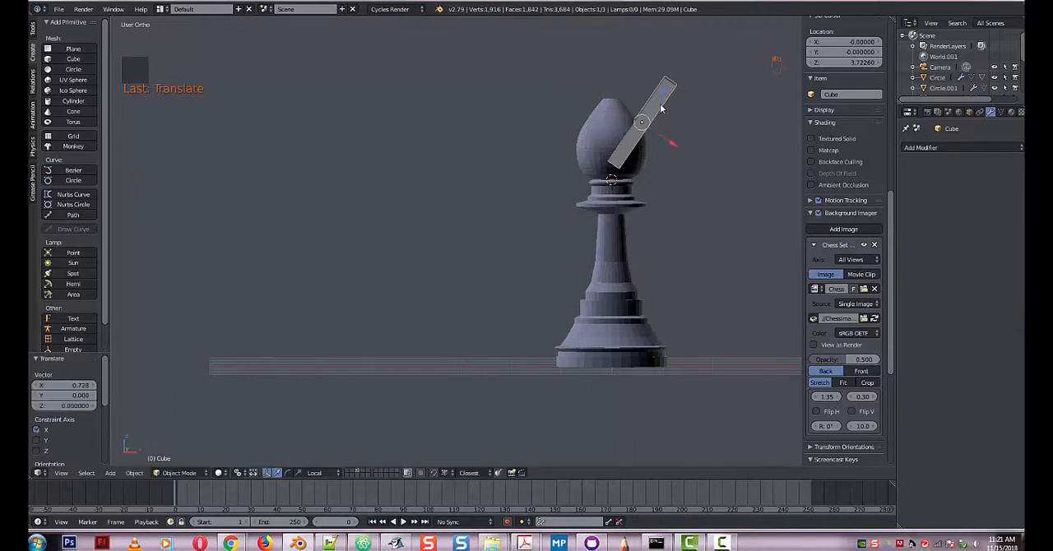
Slide the tilted cube along its local Z and X axes so it cuts diagonally into the side of the head.
key("g")
key("z")
key("z")
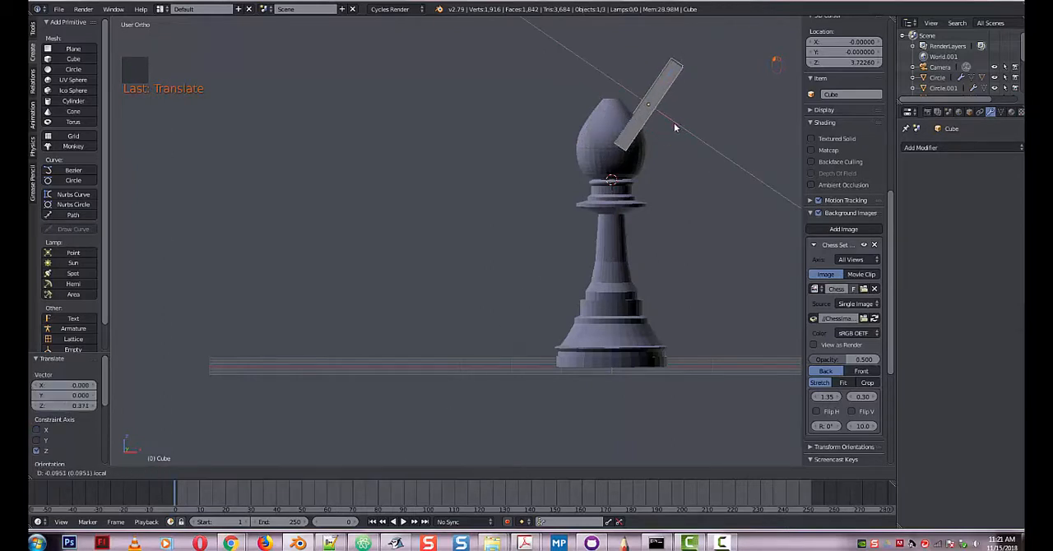
key("z")
key("x")
key("x")
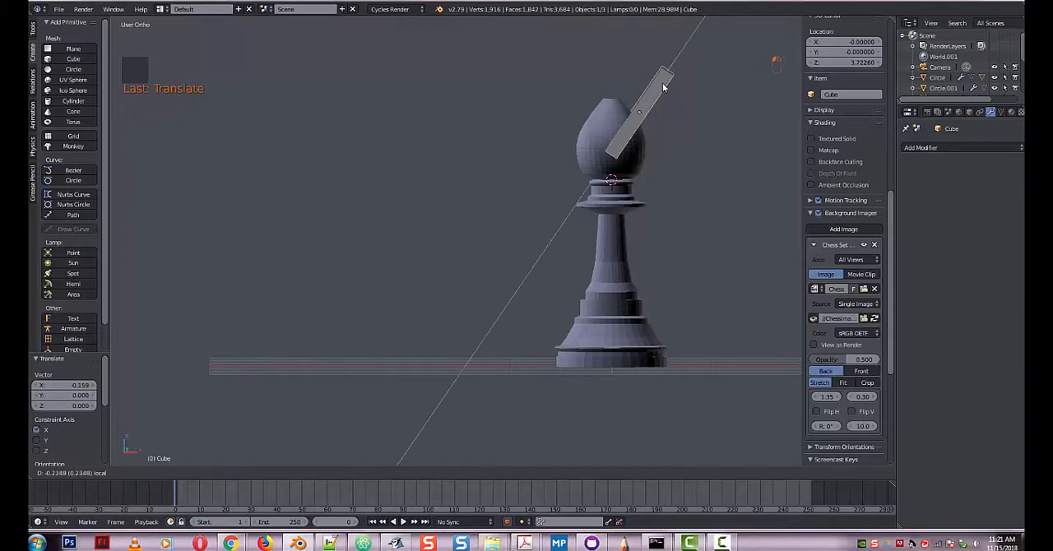
left_click(662, 83)
Subdivide the whole cube mesh with 50 cuts and return to Object Mode.
middle_click_drag(677, 262, 594, 288)
key("Tab")
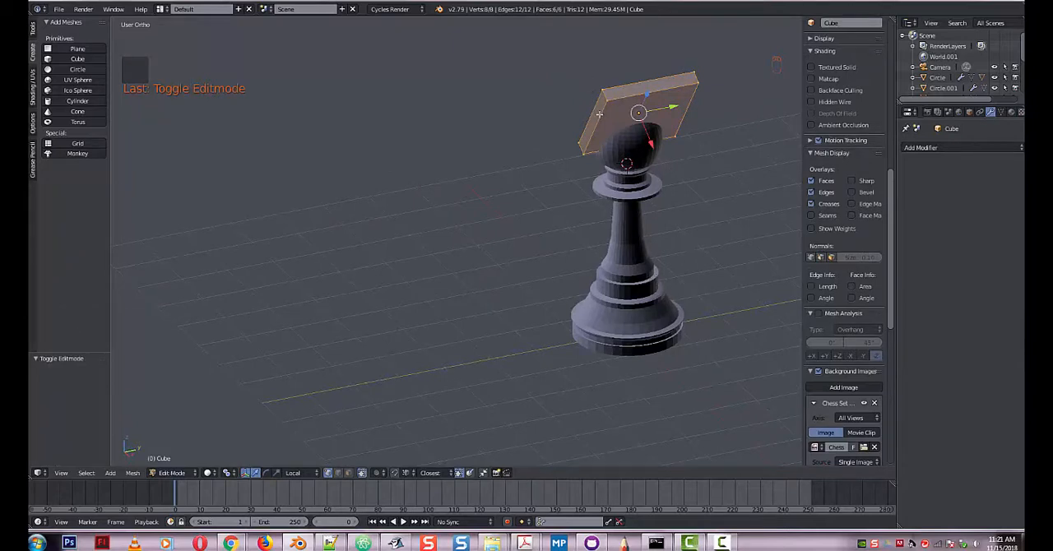
key("w")
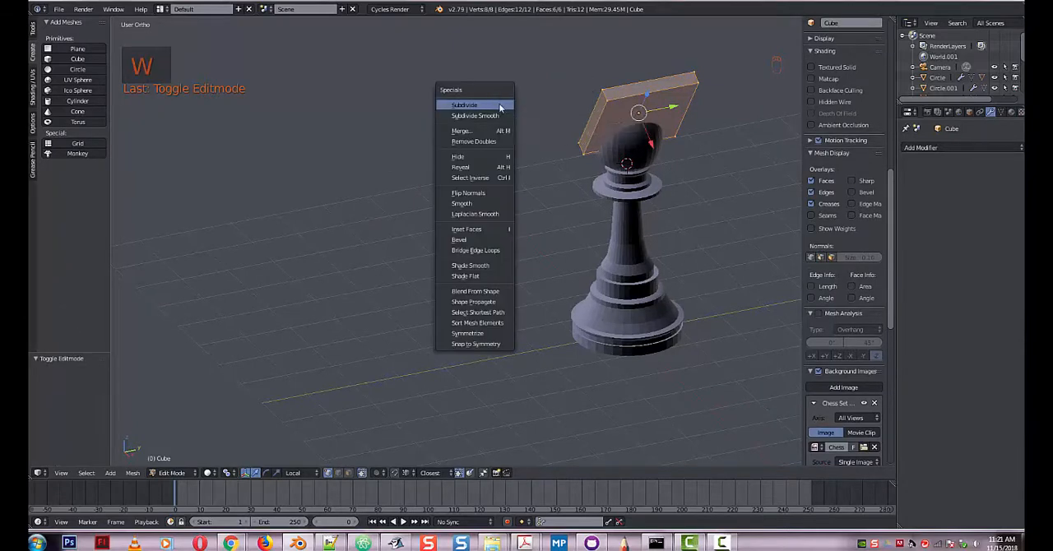
left_click(493, 105)
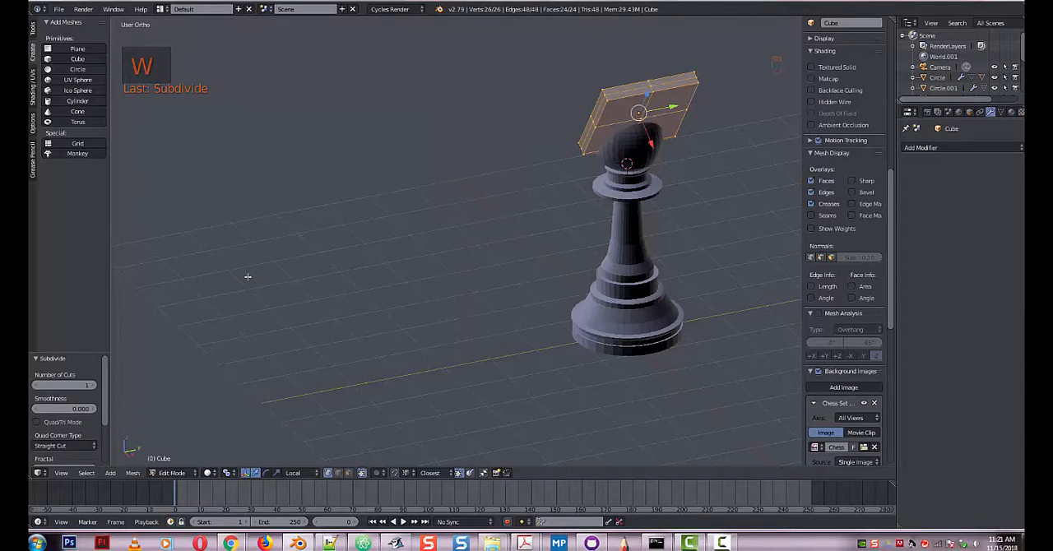
left_click(76, 382)
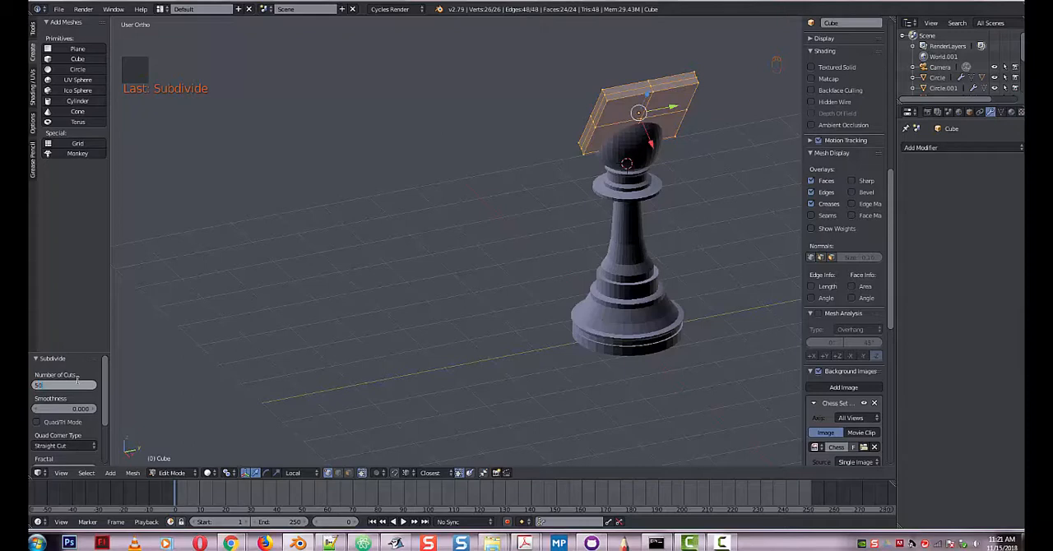
key("Return")
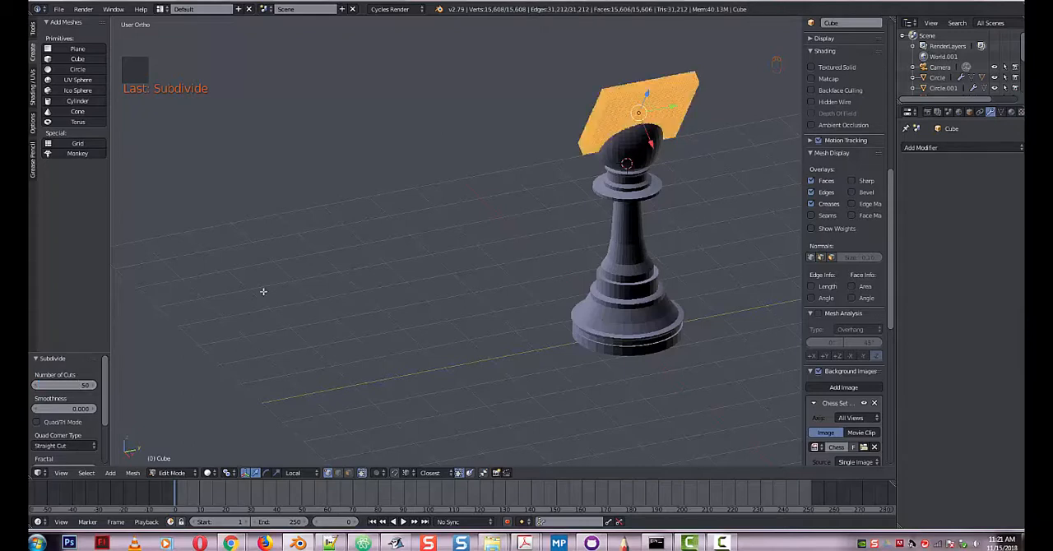
middle_click_drag(263, 292, 344, 273)
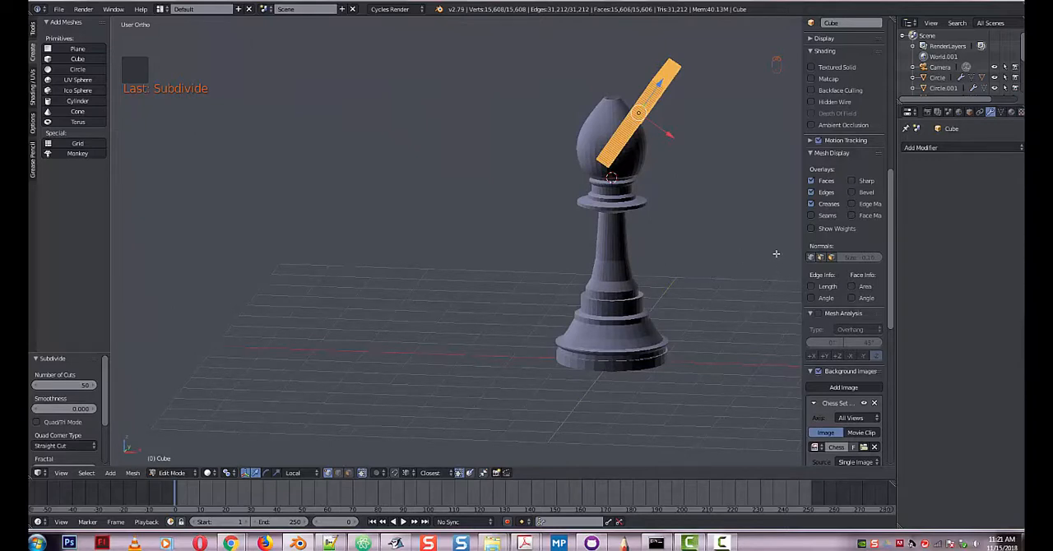
key("Tab")
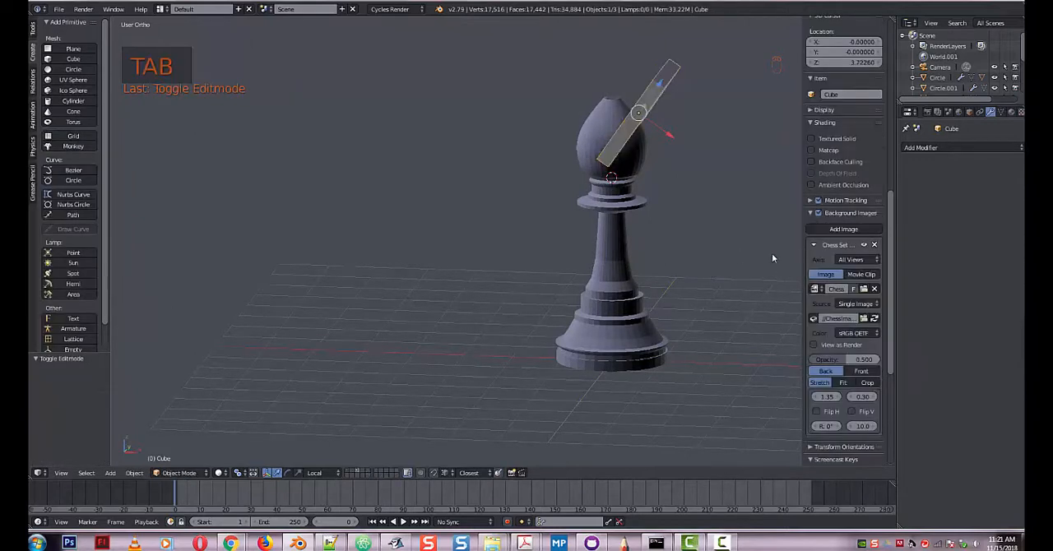
Rename the thin cube object to CUTcUBE.
left_click(841, 94)
type("Cutter")
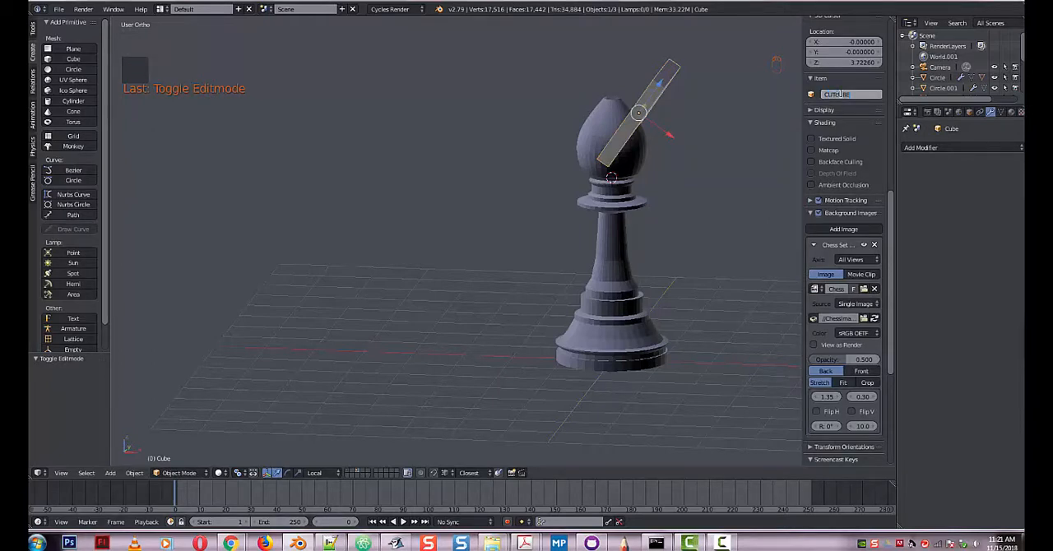
key("Return")
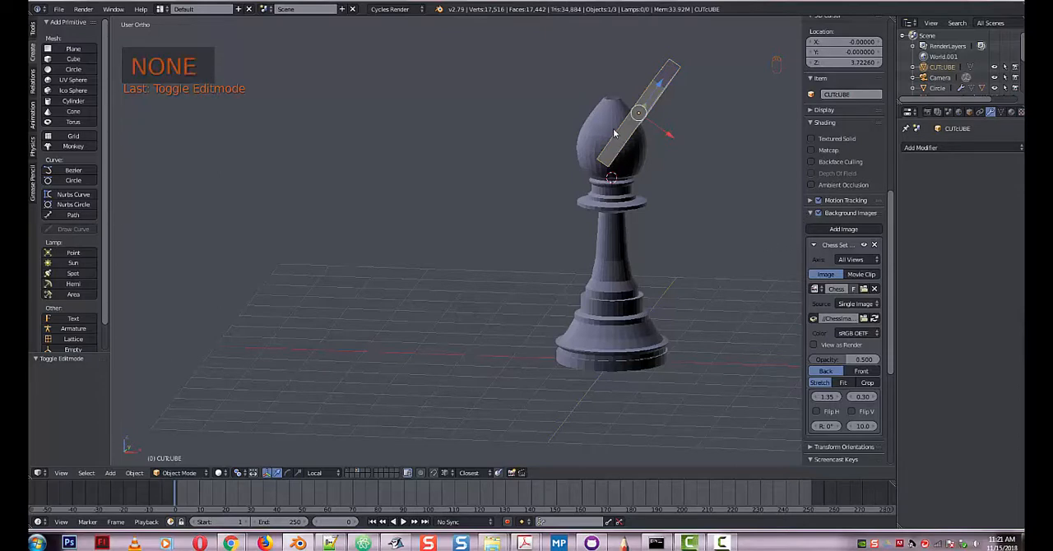
Add a Boolean modifier to the bishop's head, set to Difference with CUTcUBE as the object, and apply it.
right_click(615, 170)
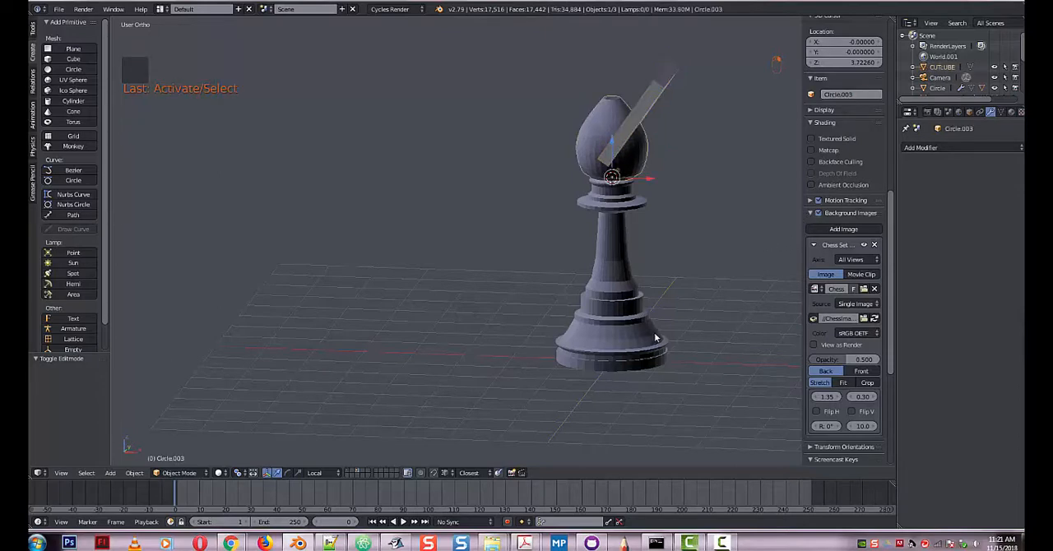
left_click(964, 149)
left_click(821, 197)
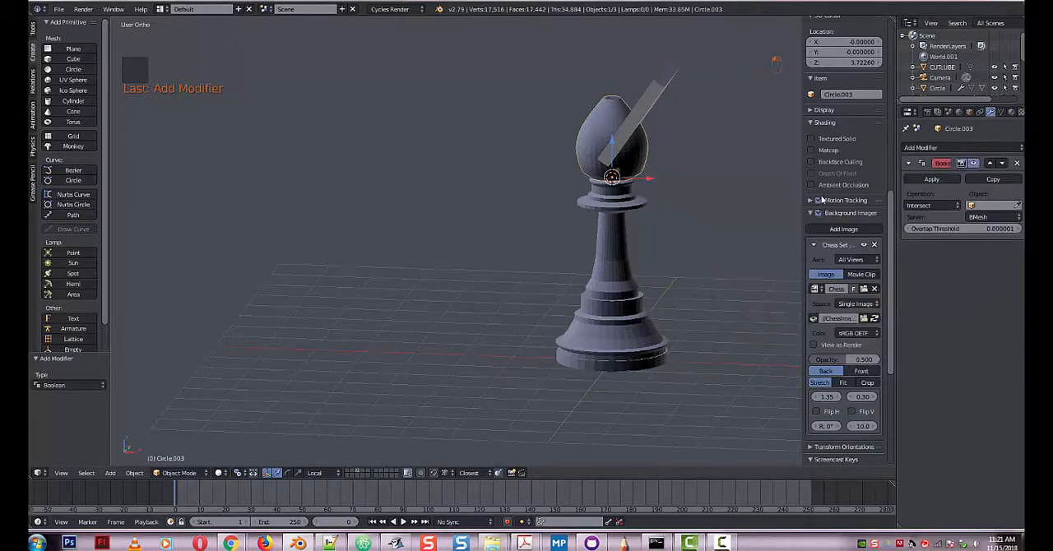
left_click(994, 205)
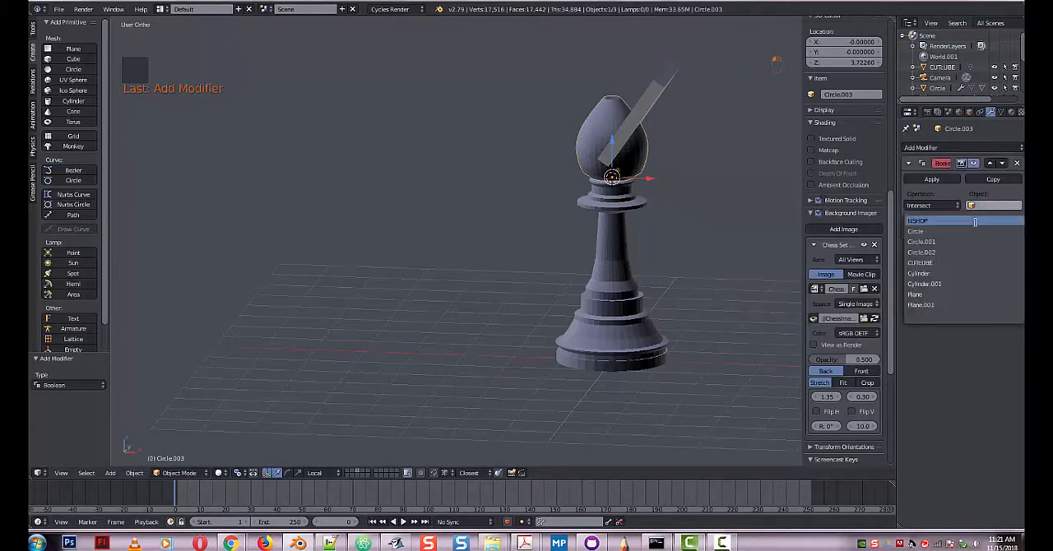
left_click(957, 262)
left_click(928, 206)
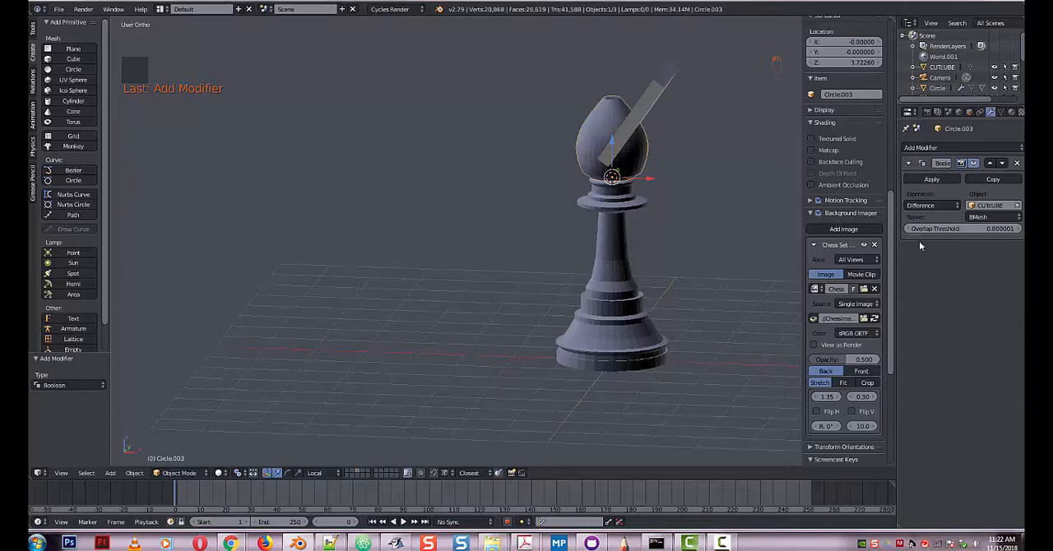
left_click(930, 180)
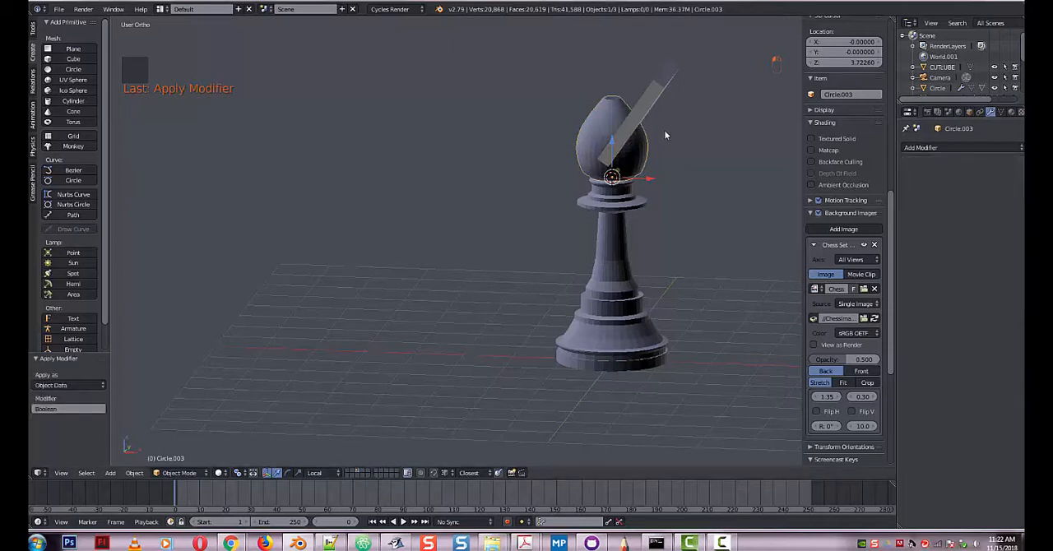
Move the cutter cube about 1.302 along its local X axis, clear of the head.
right_click(651, 101)
key("g")
key("x")
left_click(713, 203)
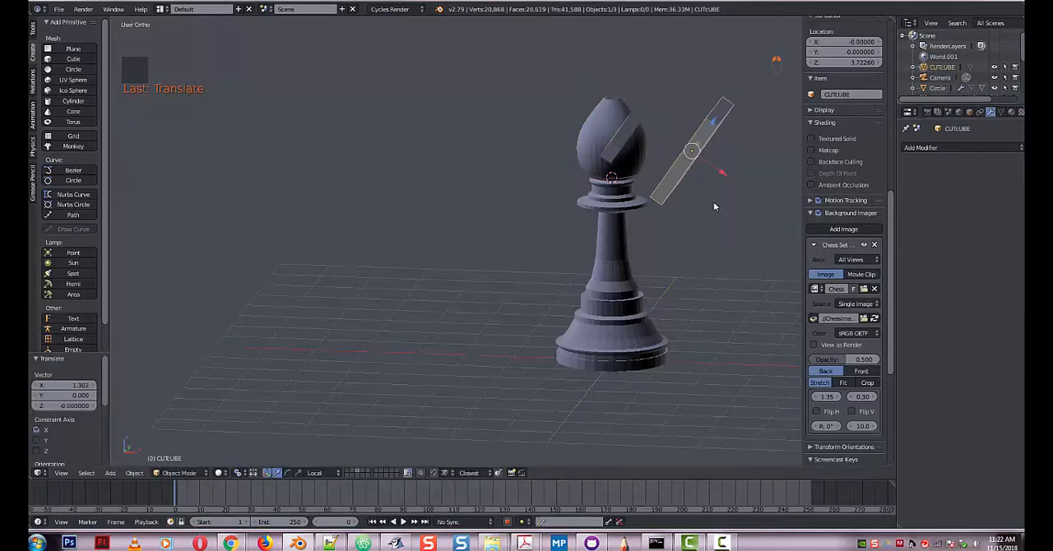
mouse_move(713, 203)
middle_mouse_down()
mouse_move(674, 236)
mouse_move(728, 196)
middle_mouse_up()
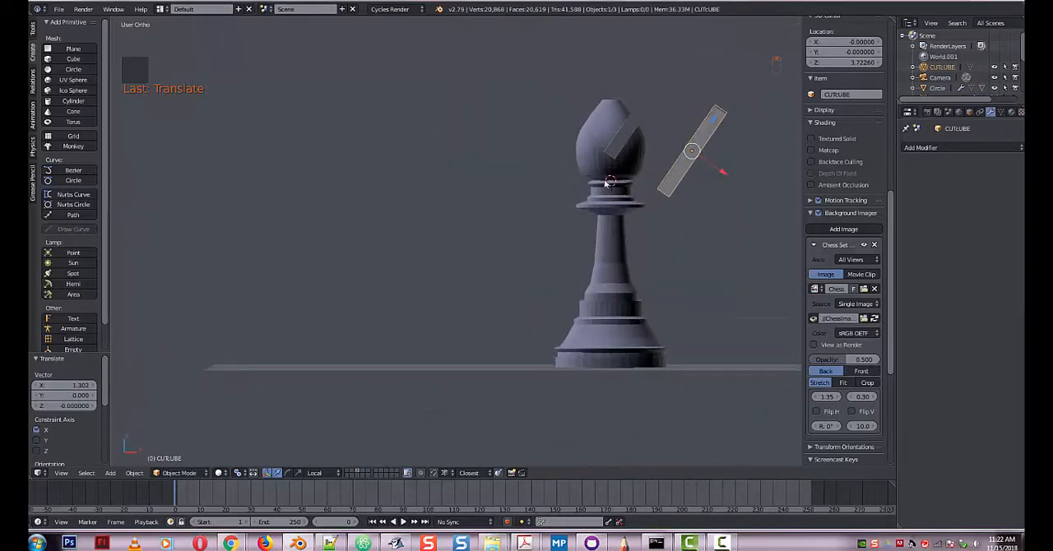
Add a Subdivision Surface modifier to the bishop's body with View subdivisions set to 2.
right_click(609, 216)
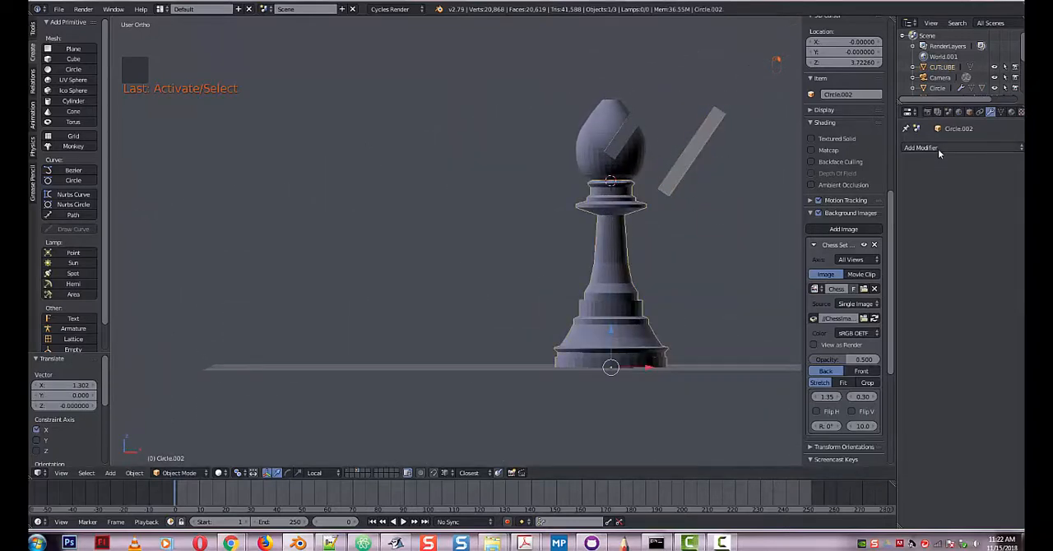
left_click(937, 148)
left_click(834, 322)
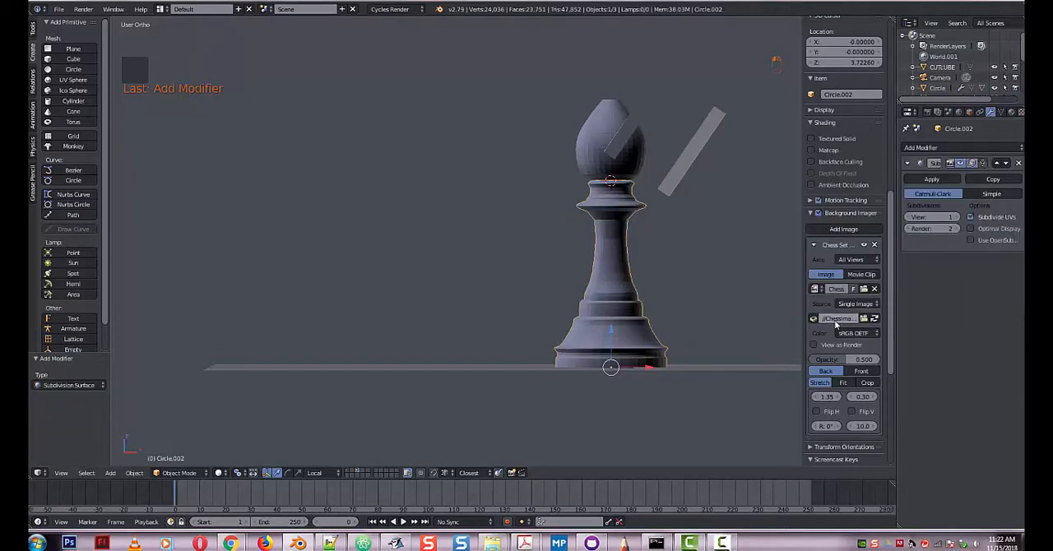
left_click(954, 216)
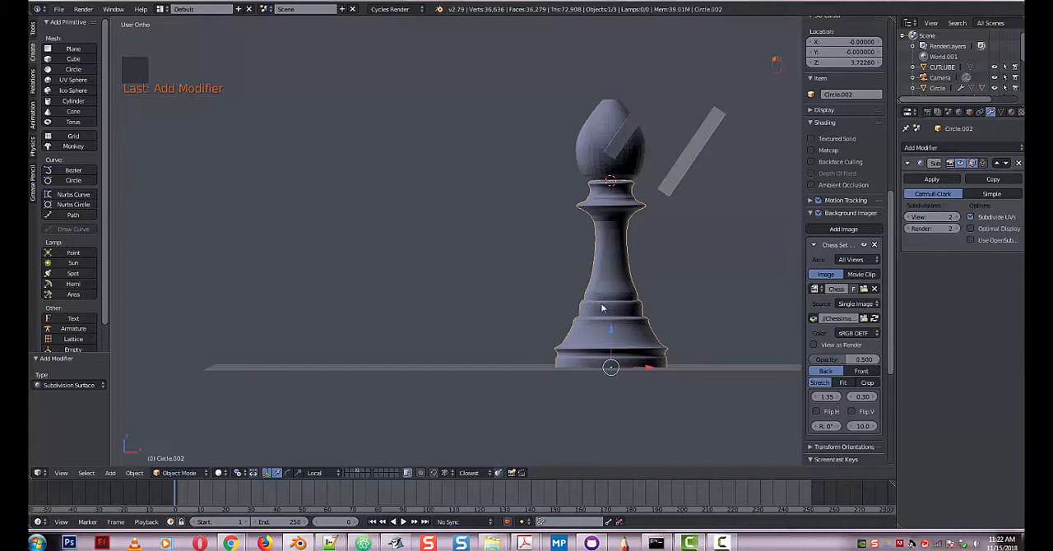
Add loop cuts near the lower edge of the body's middle tier and near the top of the flared base.
key("Tab")
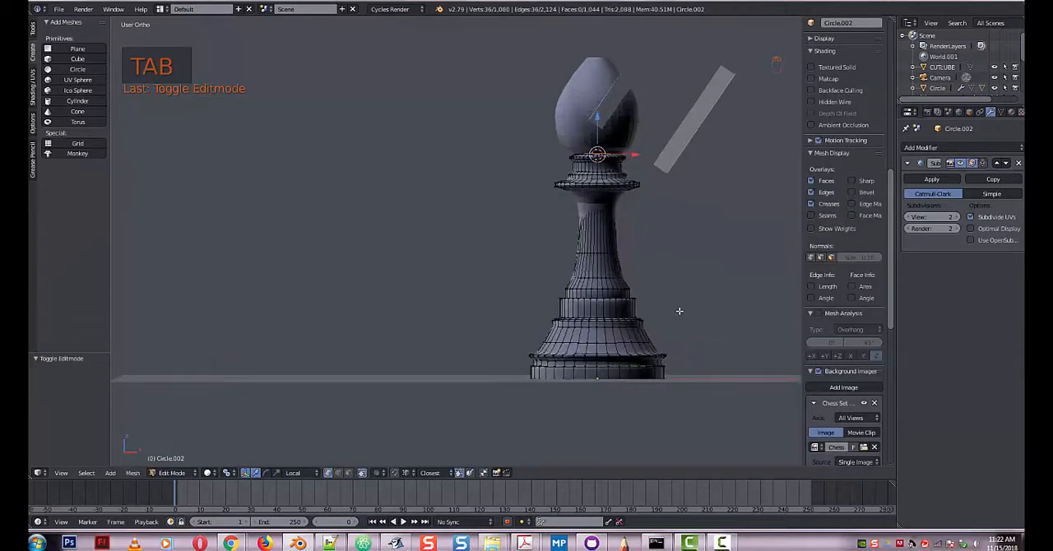
scroll(674, 314, "up", 5)
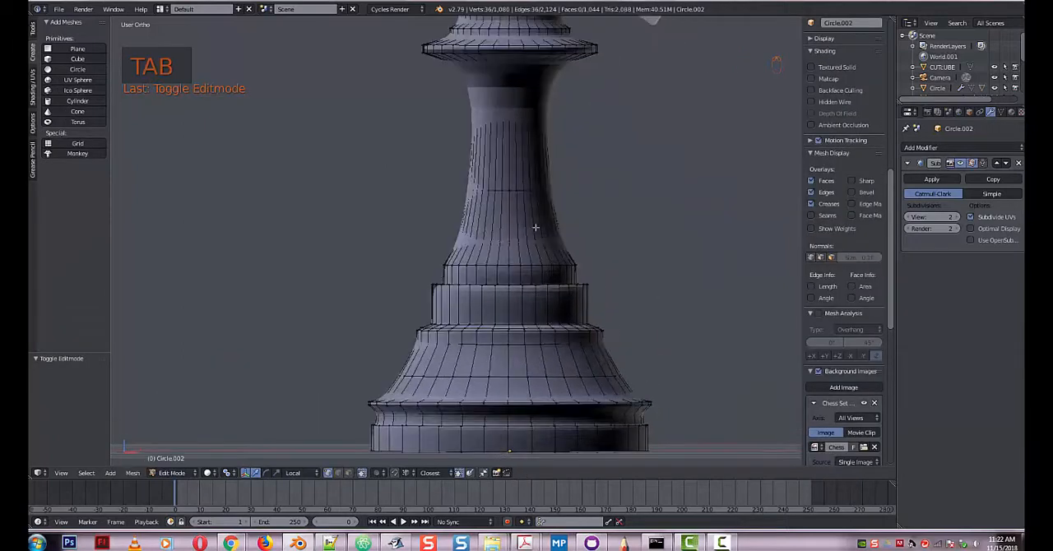
key("ctrl+r")
left_click(576, 303)
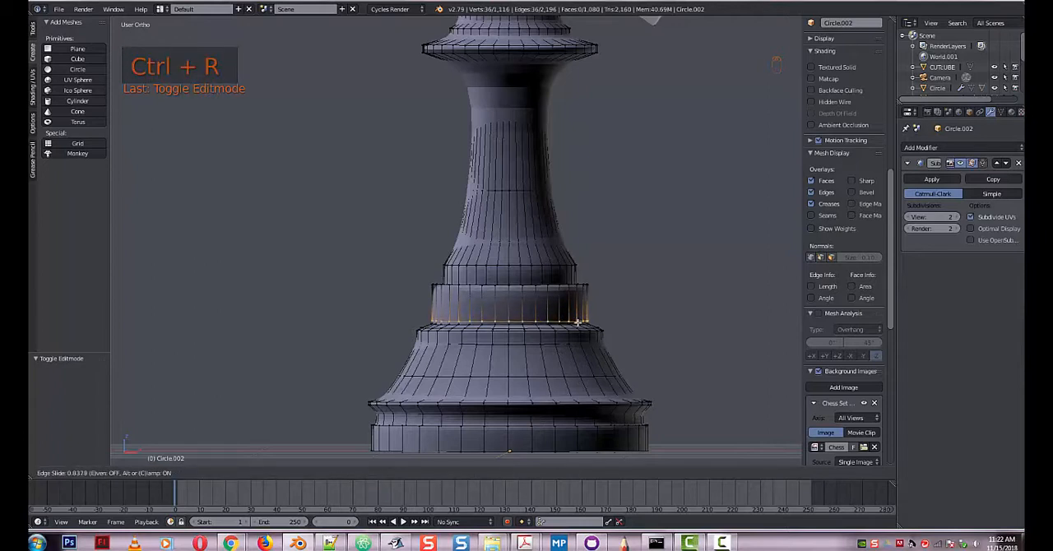
left_click(578, 324)
key("ctrl+r")
left_click(583, 352)
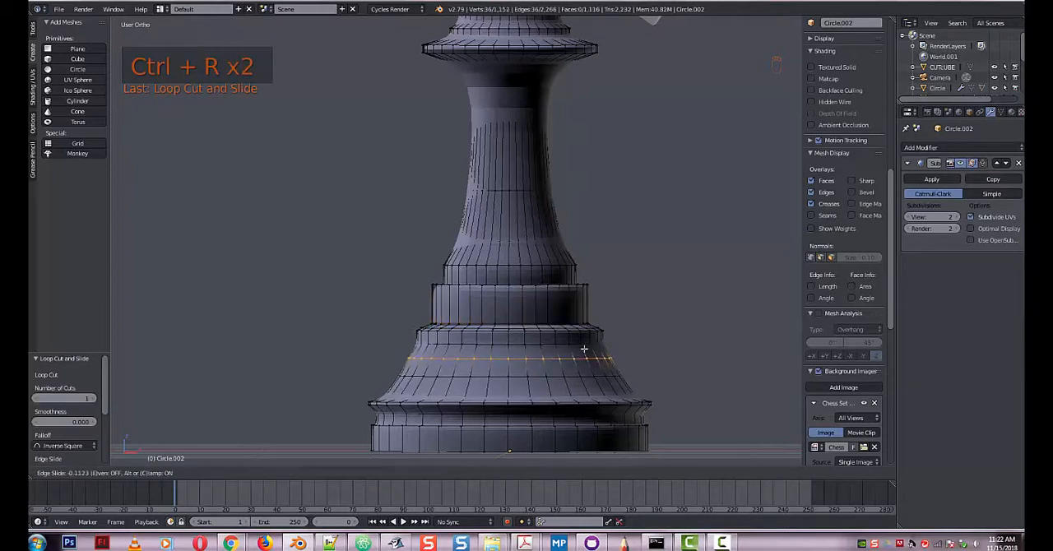
left_click(580, 338)
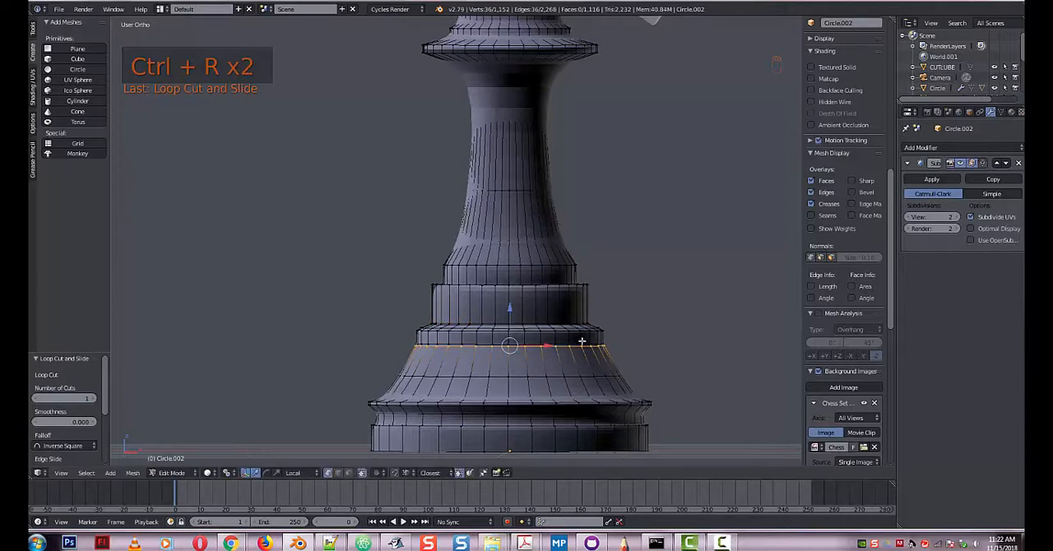
Add loop cuts in the groove below the base's flared rim and on the slope just above that rim.
key("ctrl+r")
left_click(610, 408)
left_click(610, 414)
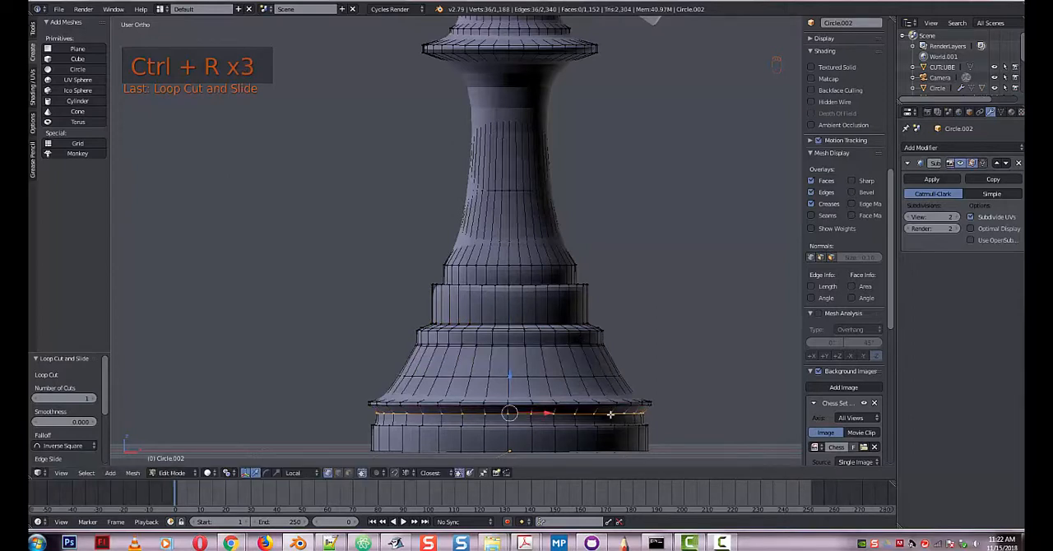
key("ctrl+r")
left_click(589, 377)
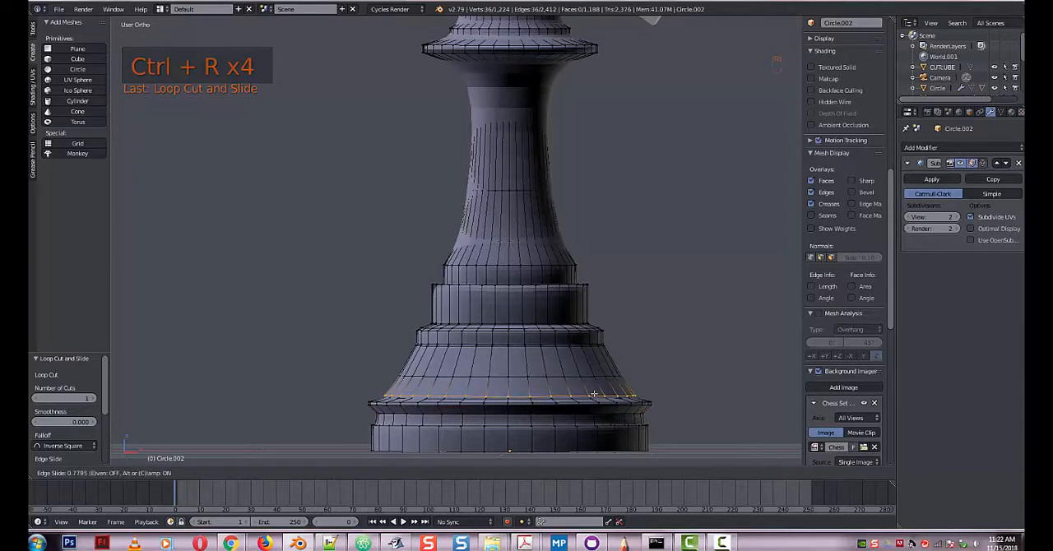
left_click(571, 341)
Add two loop cuts to the narrow band above the middle tier, one near its lower edge and one near its upper edge.
key("ctrl+r")
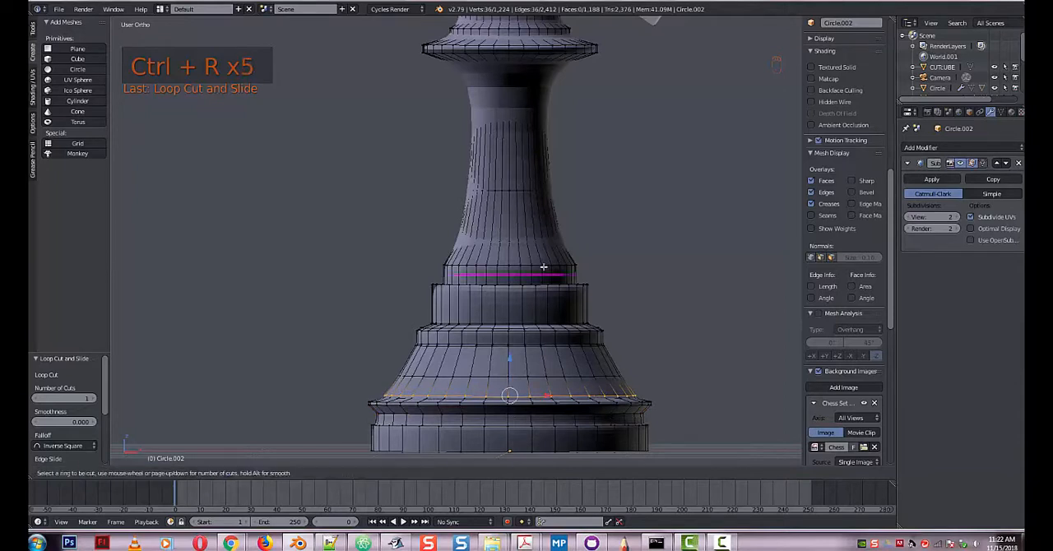
left_click(542, 274)
left_click(544, 278)
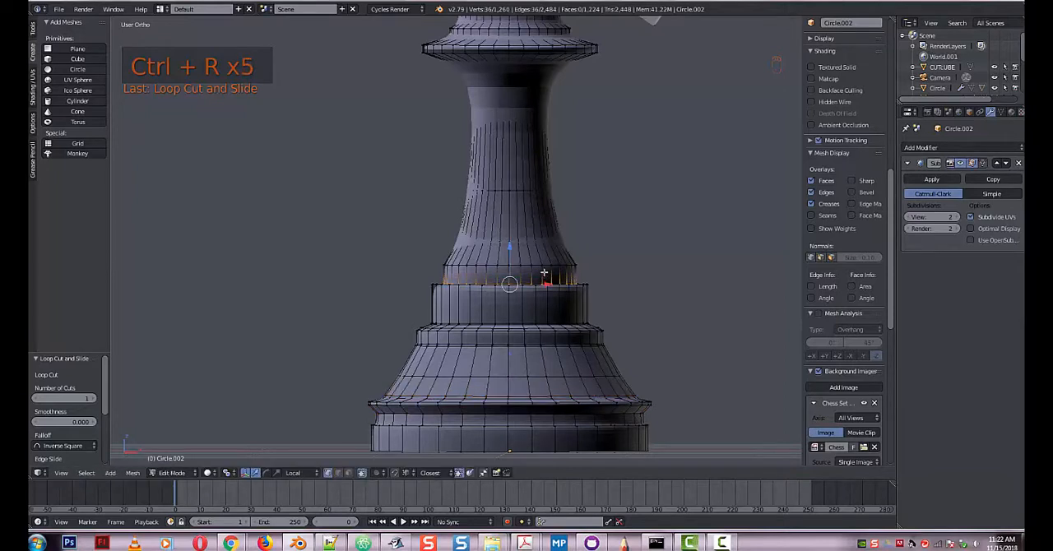
key("ctrl+r")
left_click(544, 274)
left_click(543, 268)
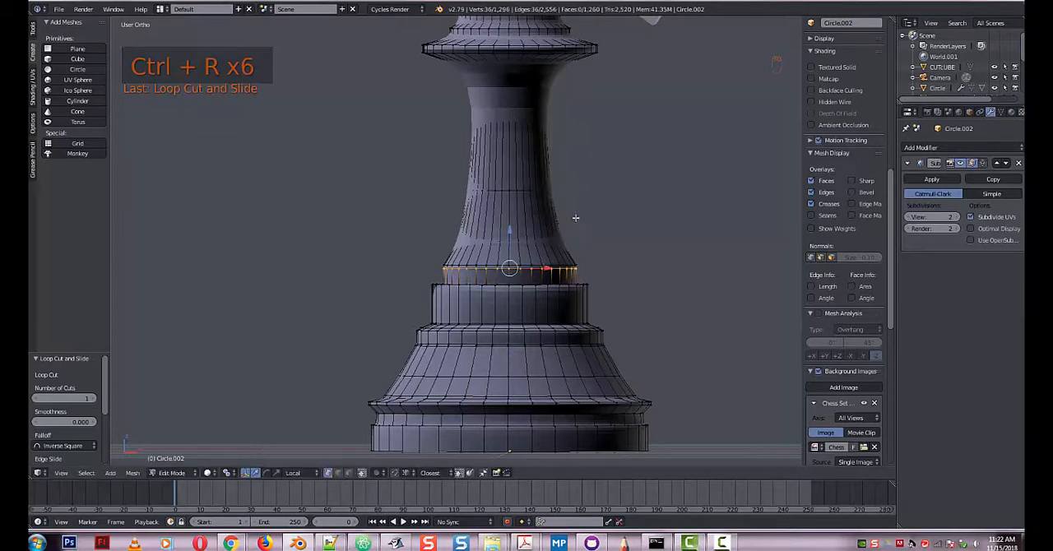
middle_click_drag(591, 194, 589, 274, "shift")
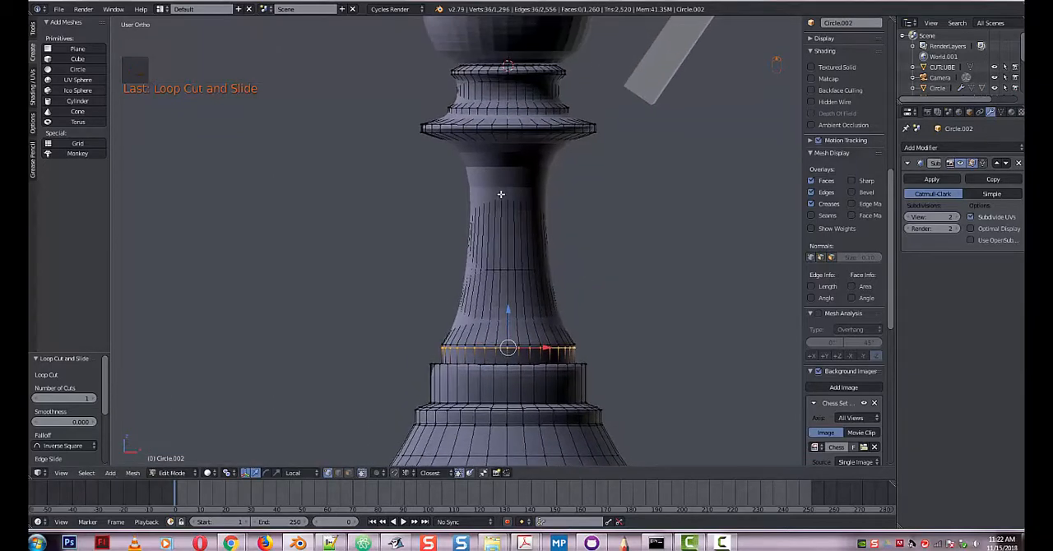
Add loop cuts at the top of the stem just beneath the collar and around the collar's wide rim.
key("ctrl+r")
left_click(501, 181)
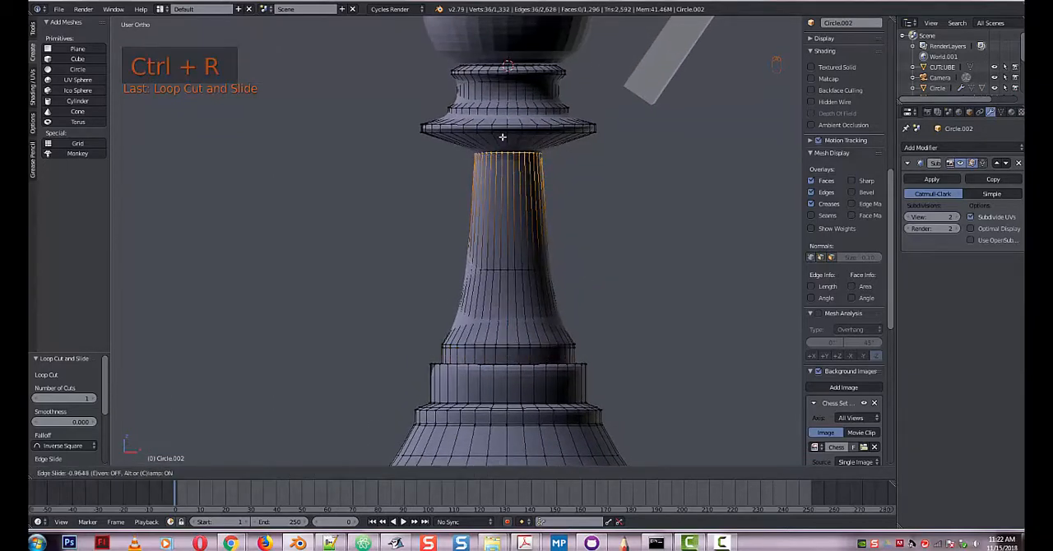
left_click(502, 136)
middle_click_drag(670, 165, 668, 336, "shift")
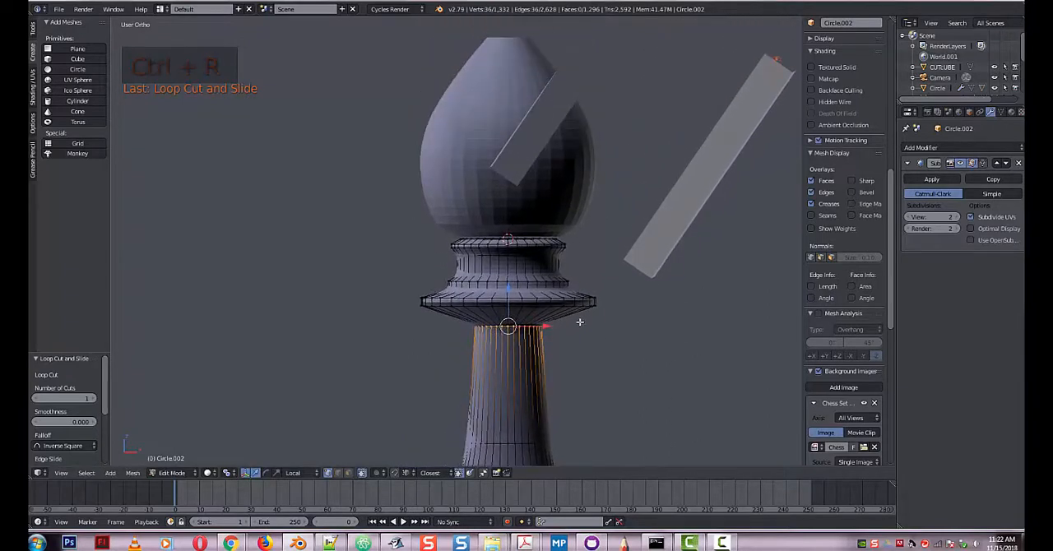
key("ctrl+r")
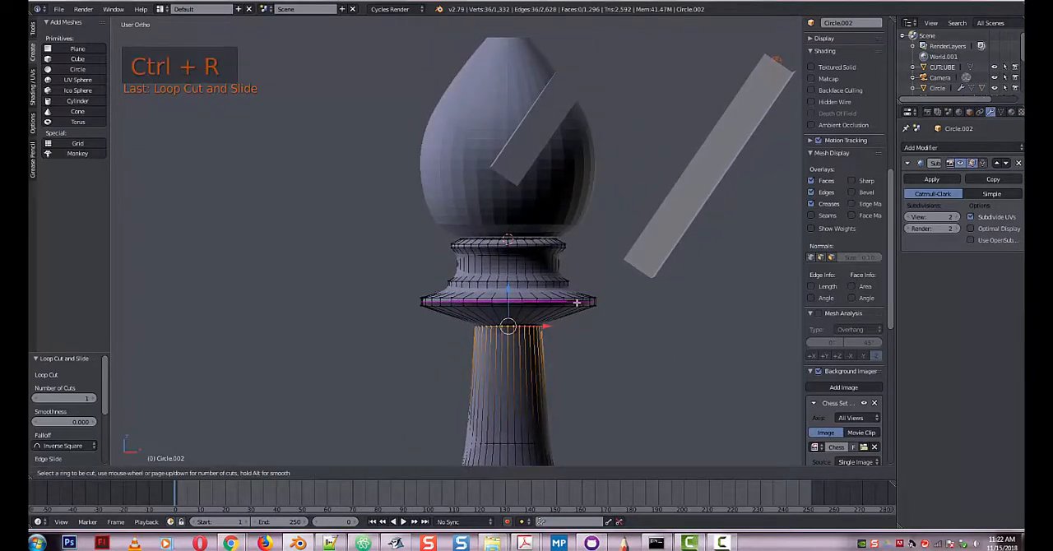
left_click(577, 302)
left_click(576, 303)
Add a loop cut high on the slope above the collar's rim and two loop cuts around the neck band below the head.
key("ctrl+r")
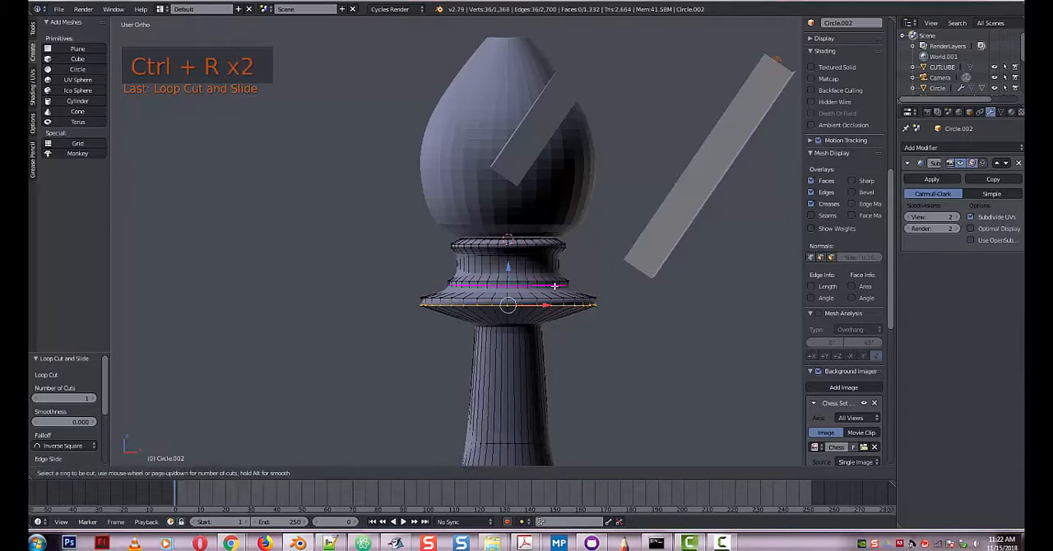
left_click(547, 286)
left_click(542, 269)
key("ctrl+r")
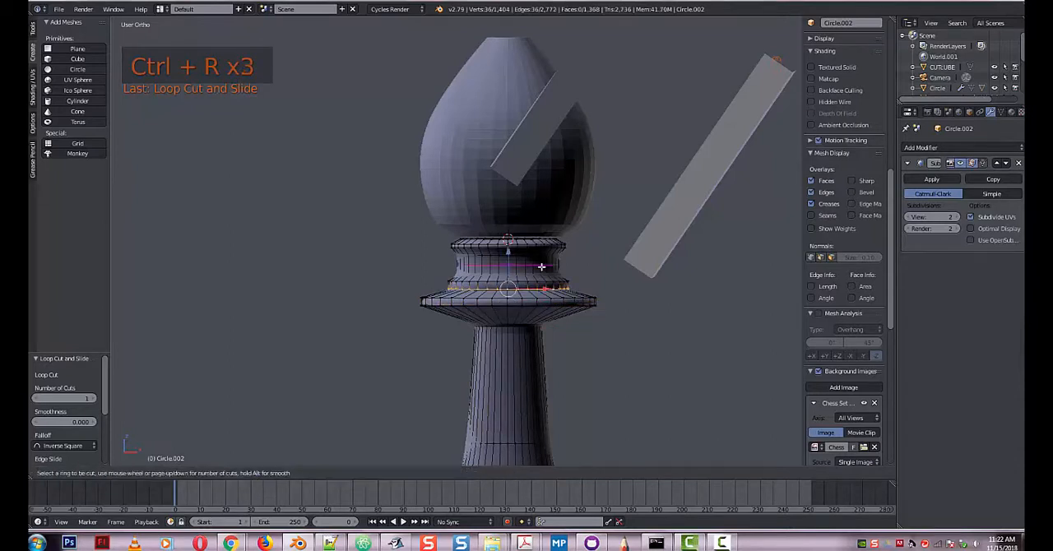
left_click(543, 270)
left_click(537, 267)
key("ctrl+r")
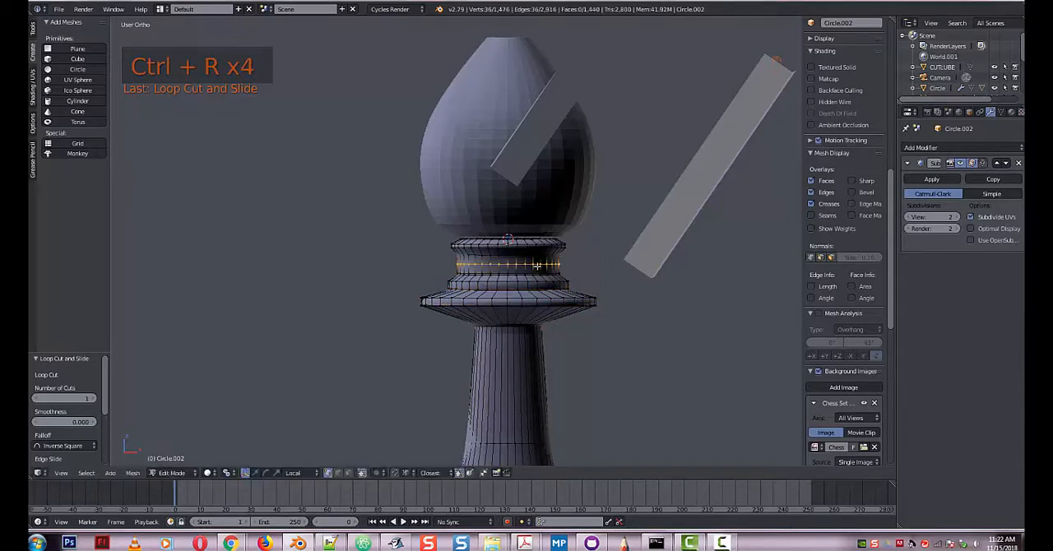
left_click(536, 262)
left_click(537, 258)
Add a Subdivision Surface modifier to the bishop's head.
scroll(673, 368, "down", 2)
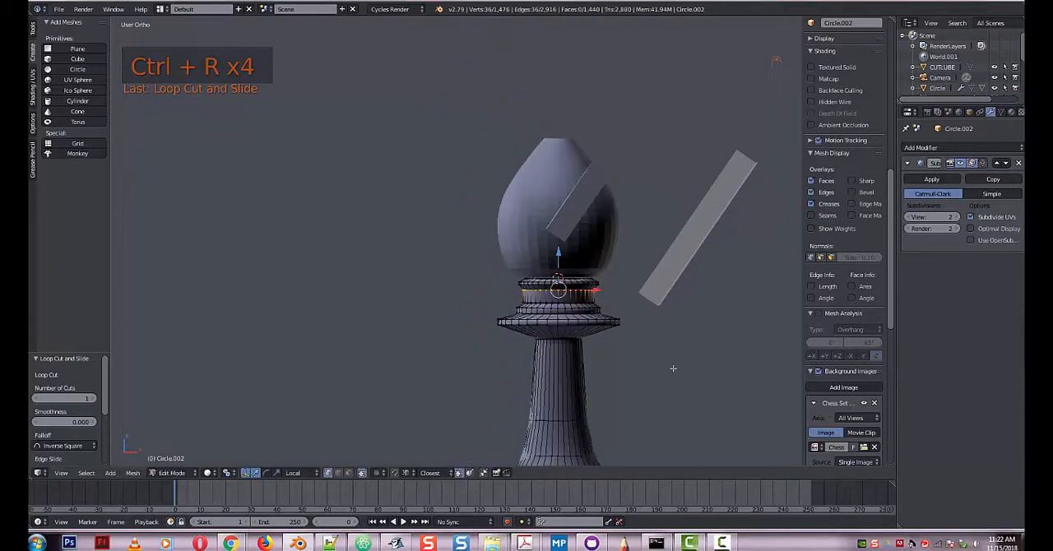
middle_click_drag(671, 382, 564, 170, "shift")
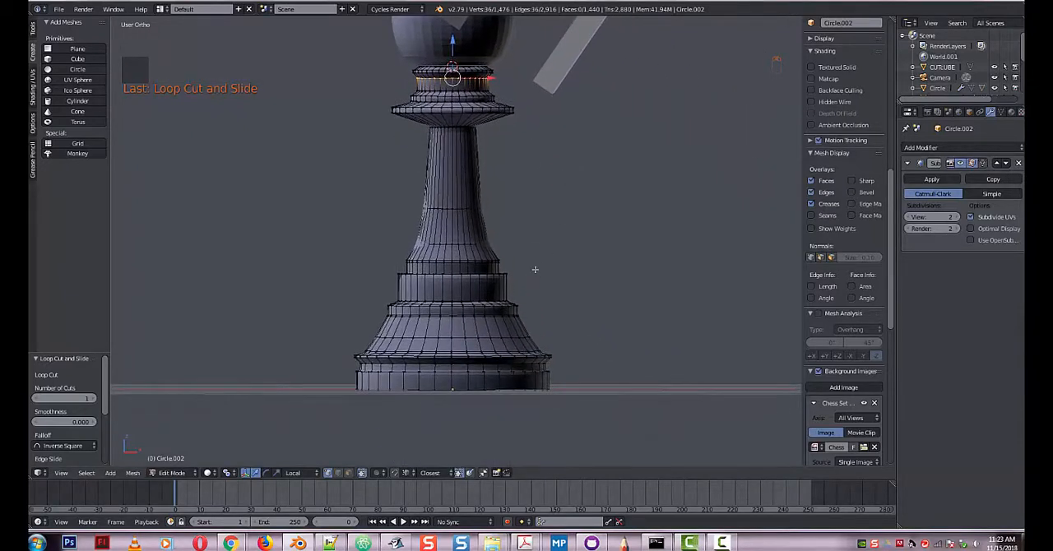
middle_click_drag(535, 269, 551, 388, "shift")
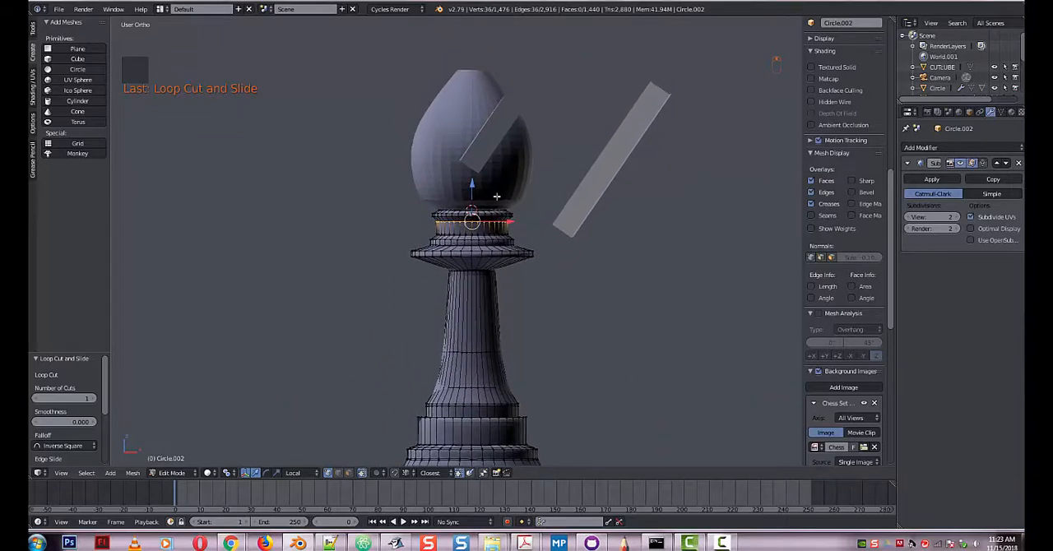
key("Tab")
right_click(448, 128)
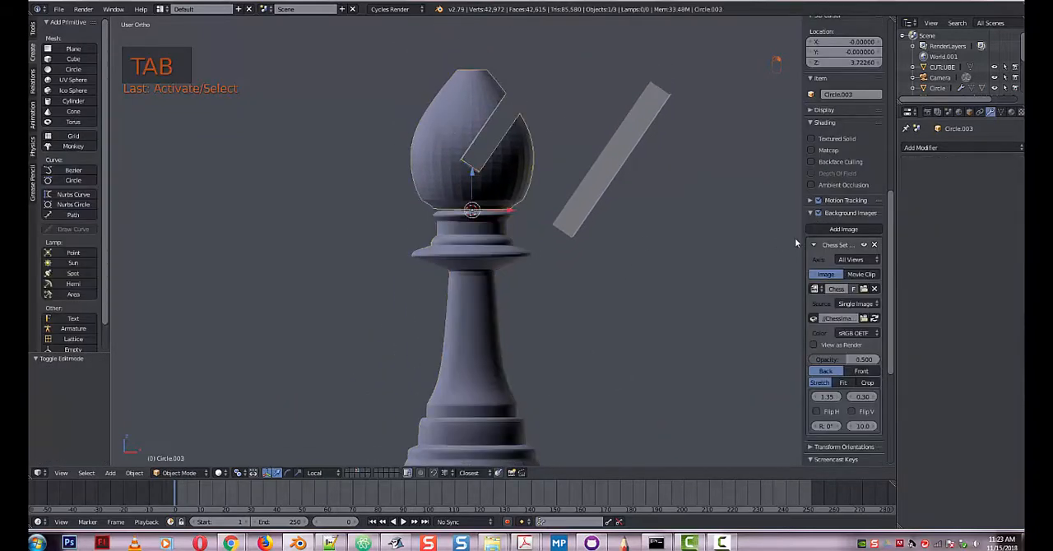
left_click(954, 150)
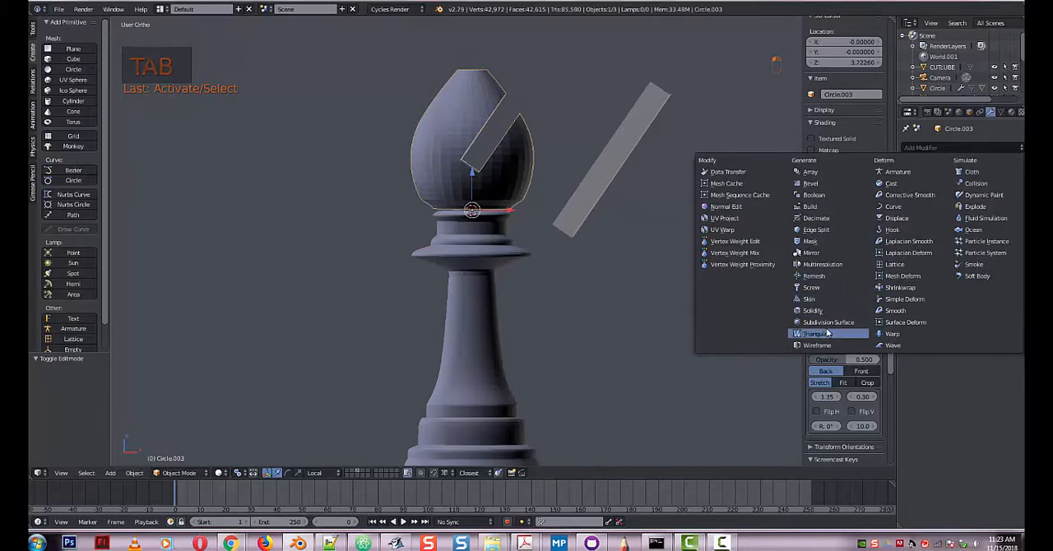
left_click(826, 323)
Examine the slot's faces in the head's mesh in solid and wireframe display, and clear the mesh selection.
middle_click_drag(525, 169, 492, 184)
scroll(502, 157, "up", 4)
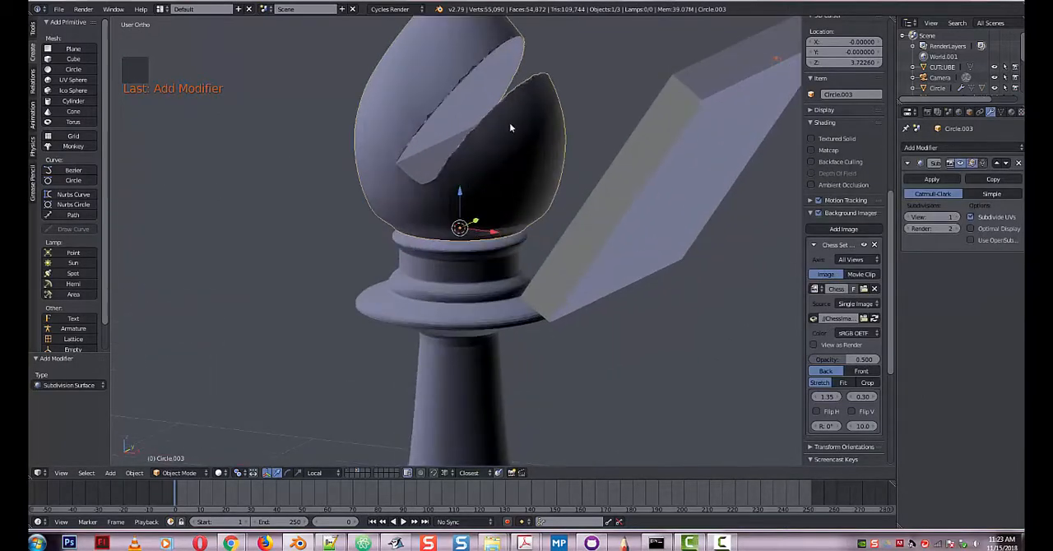
middle_click_drag(540, 213, 527, 239)
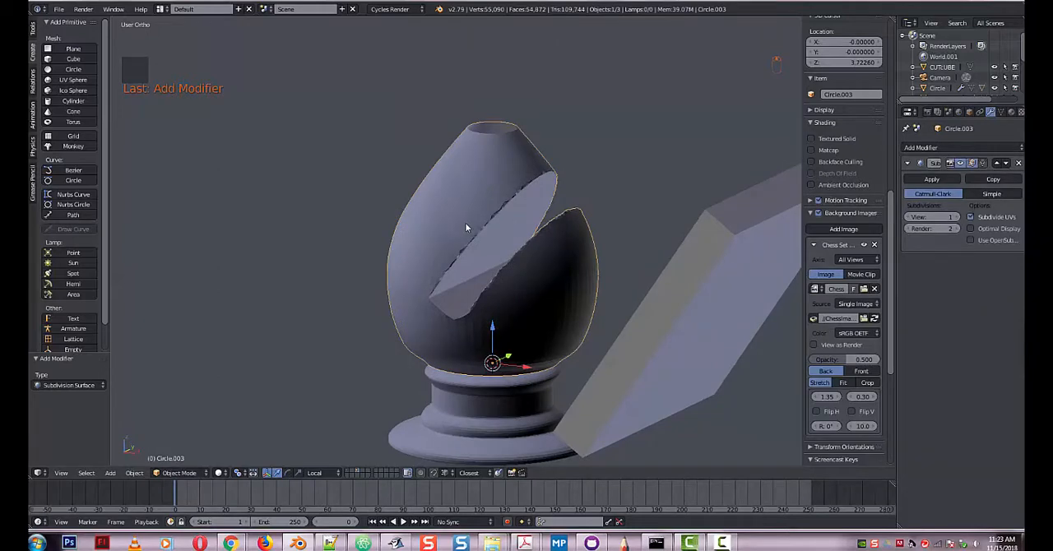
key("Tab")
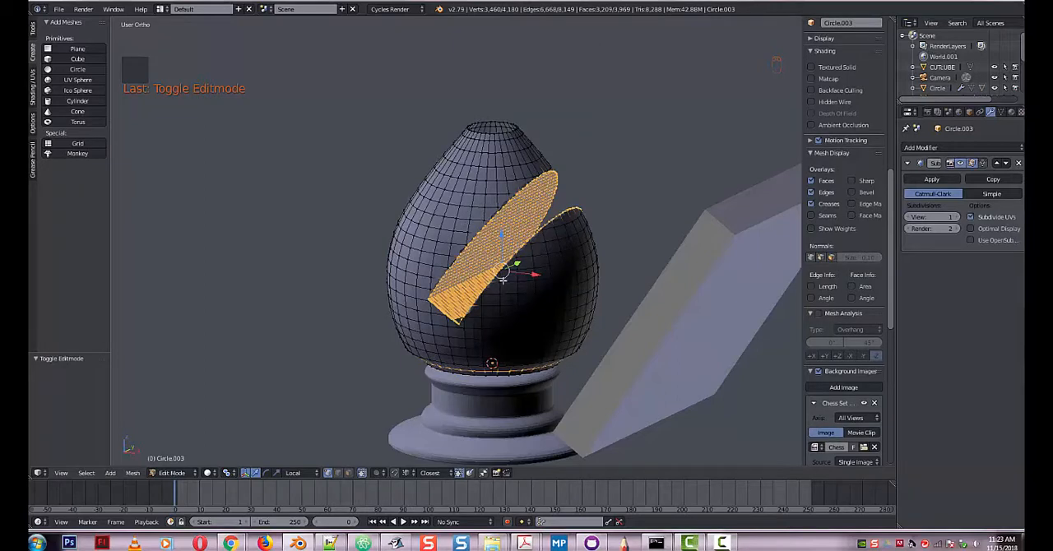
key("z")
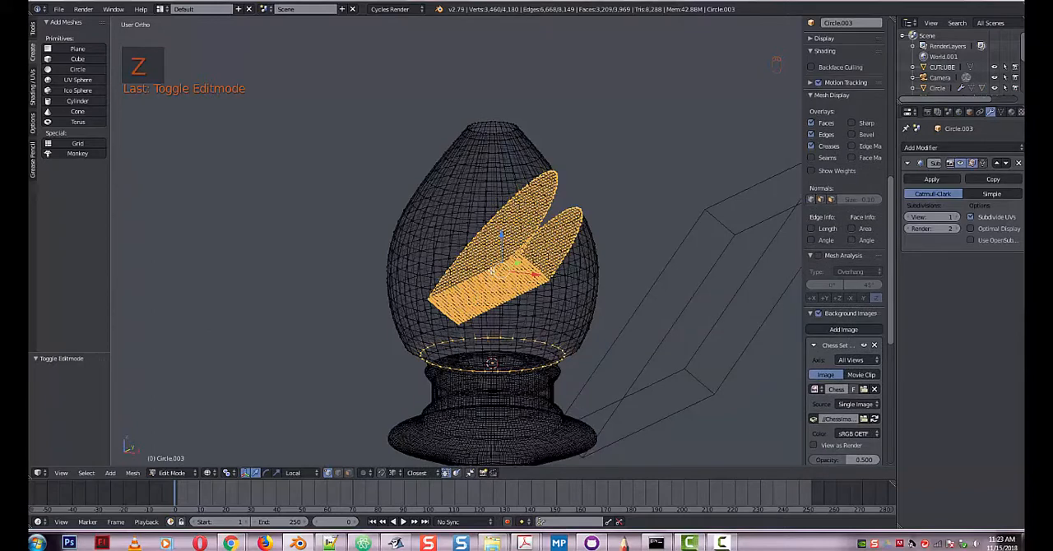
key("z")
key("a")
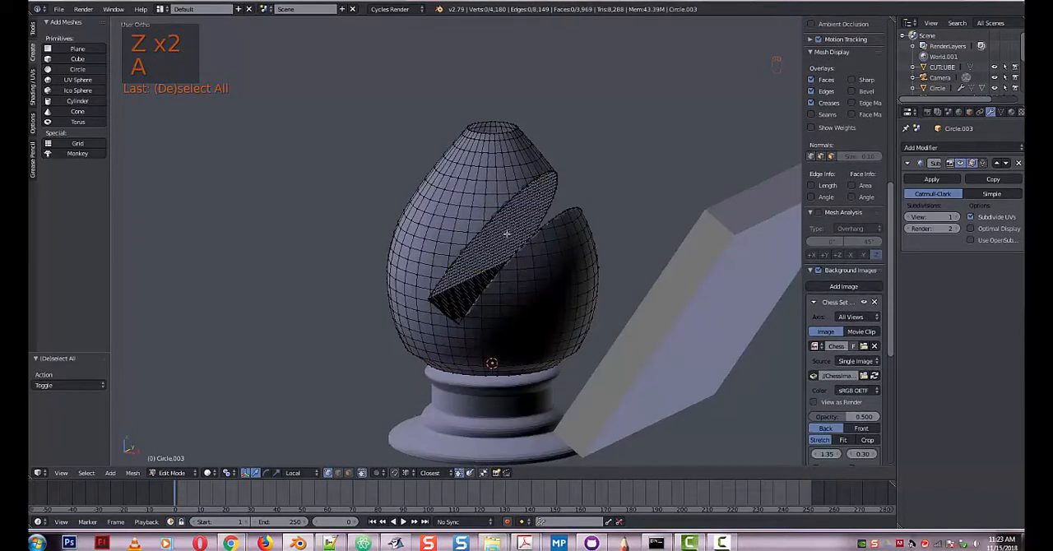
middle_click_drag(507, 234, 539, 226)
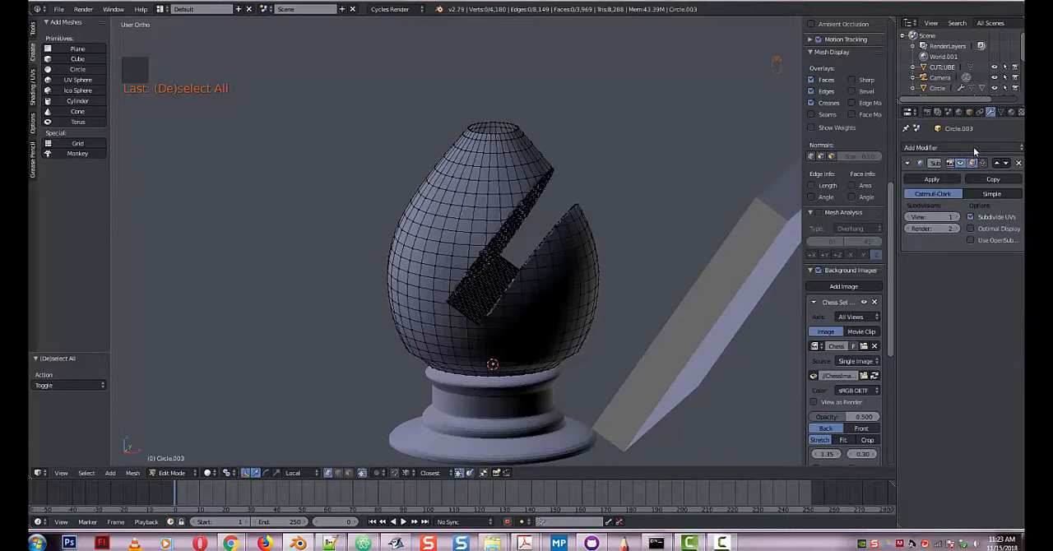
Add an Edge Split modifier to the head and place it above the Subdivision Surface modifier in the stack.
left_click(973, 147)
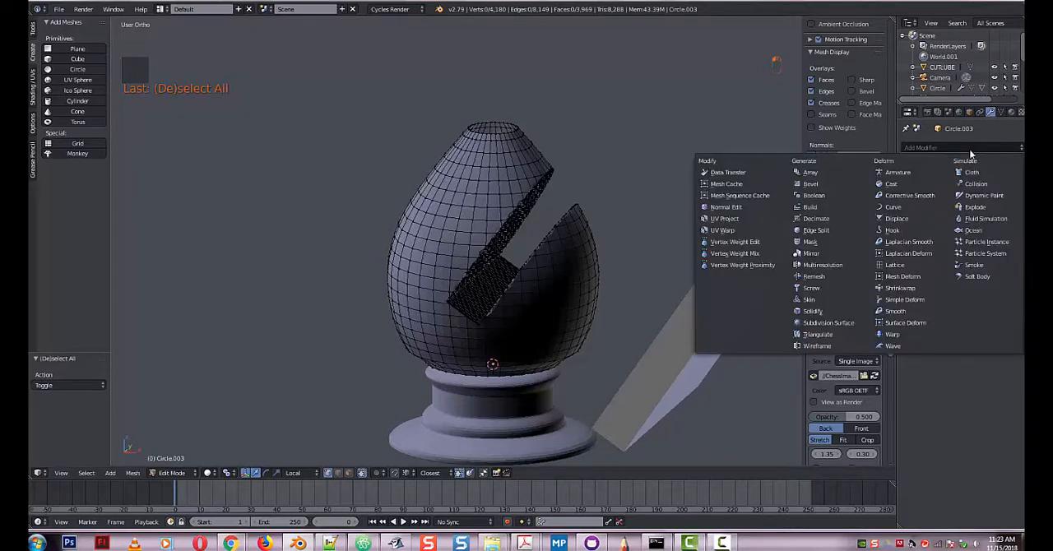
left_click(818, 231)
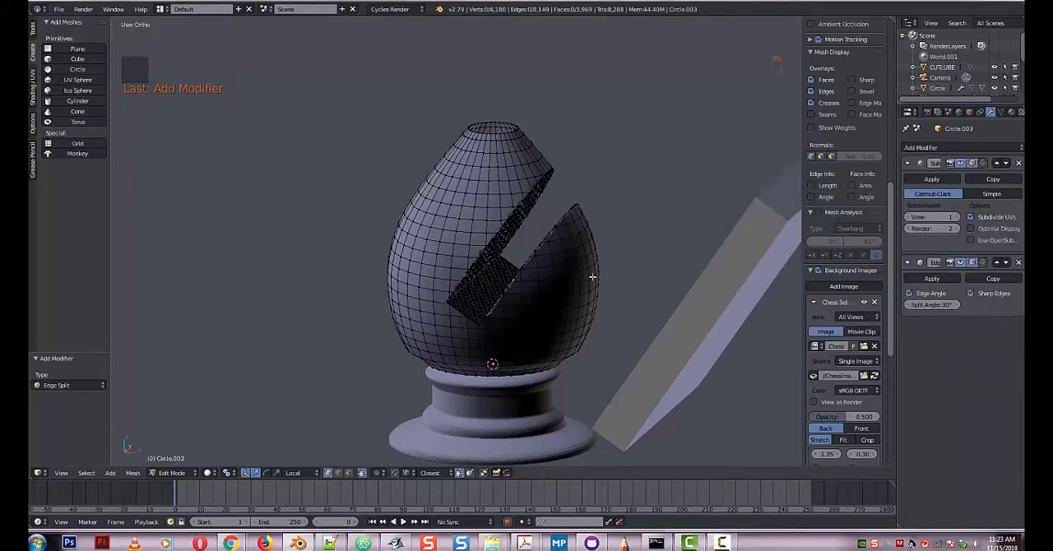
key("Tab")
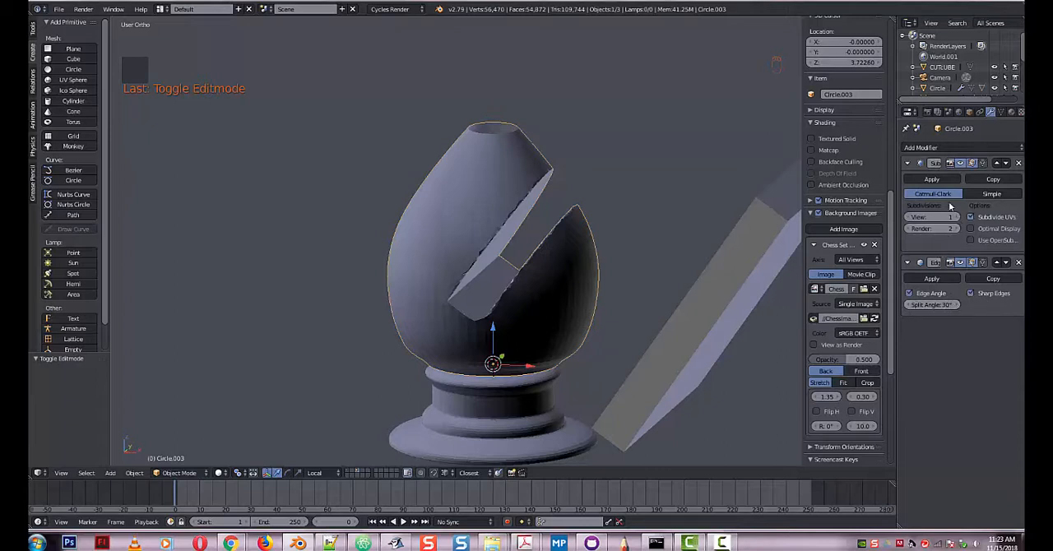
left_click(997, 262)
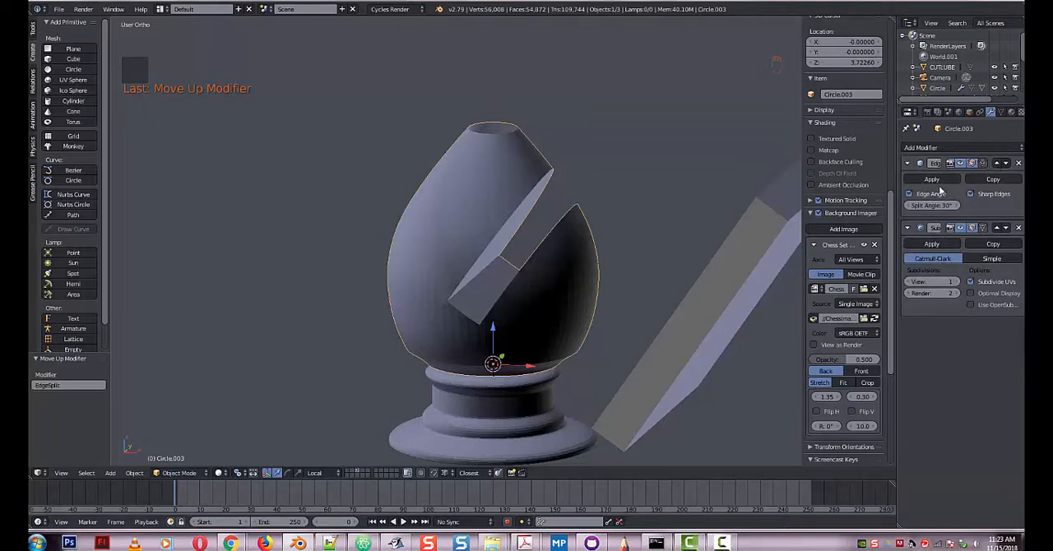
Delete the slanted cutter block beside the bishop's head.
scroll(462, 306, "down", 5)
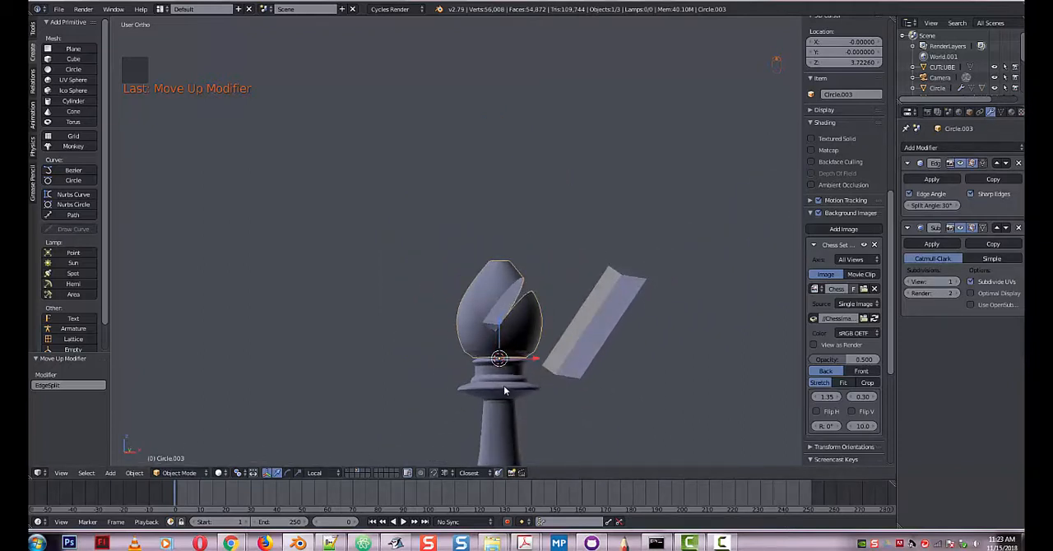
scroll(505, 389, "down", 4)
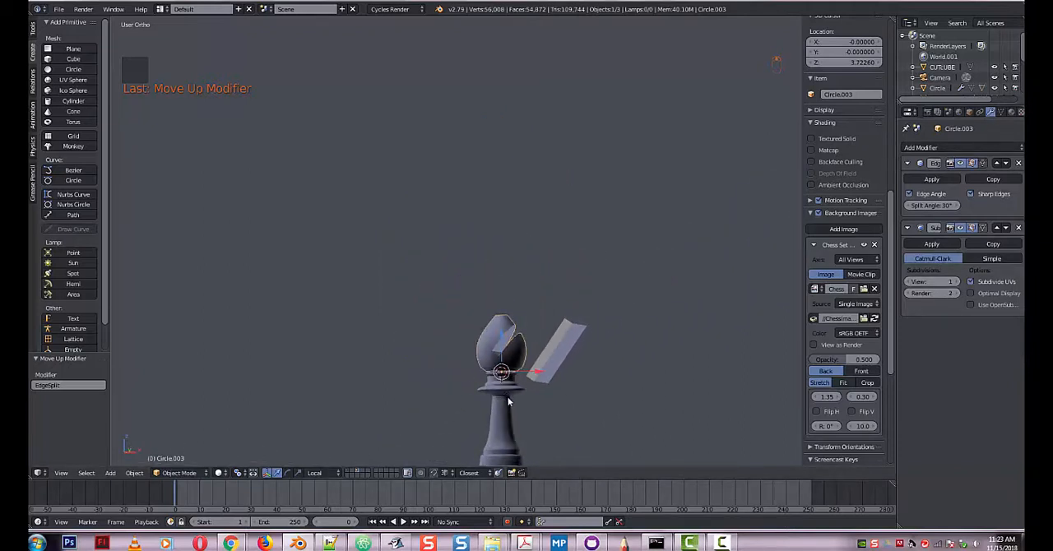
mouse_move(507, 437)
middle_mouse_down()
mouse_move(518, 432)
mouse_move(518, 445)
middle_mouse_up()
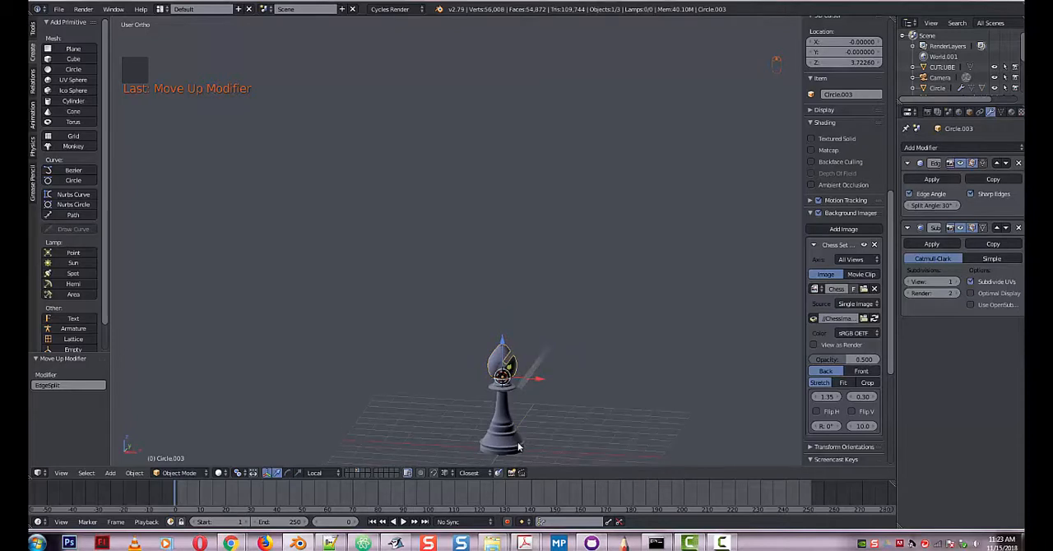
scroll(533, 423, "up", 5)
right_click(533, 287)
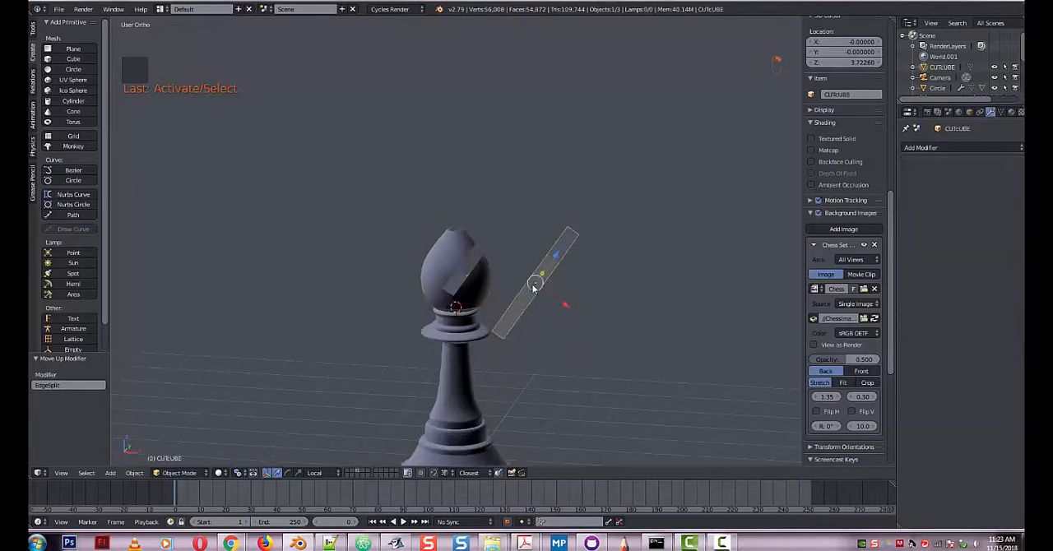
key("Delete")
left_click(533, 288)
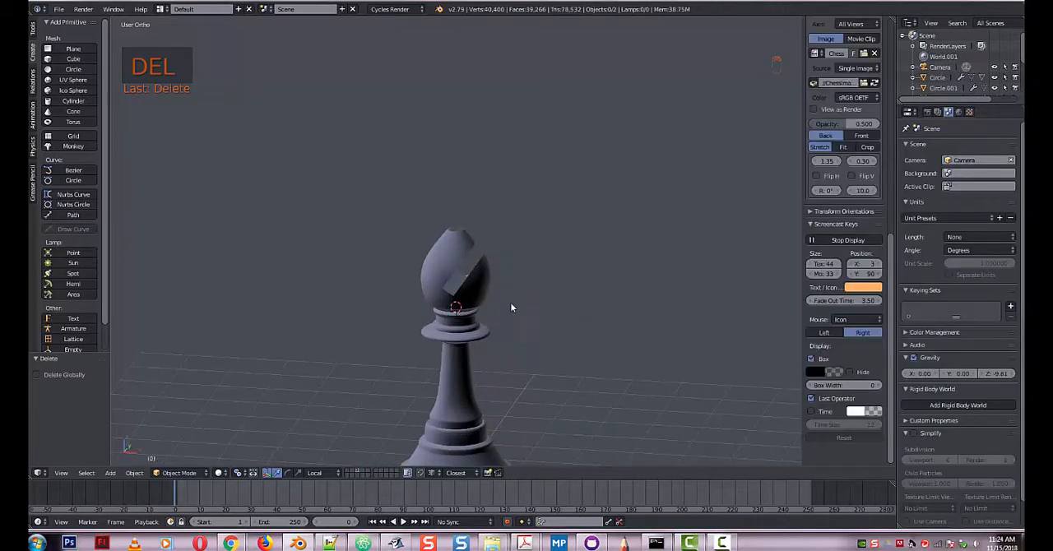
Select the edge loop around the opening at the head's tip and snap the 3D cursor to its centre.
right_click(480, 265)
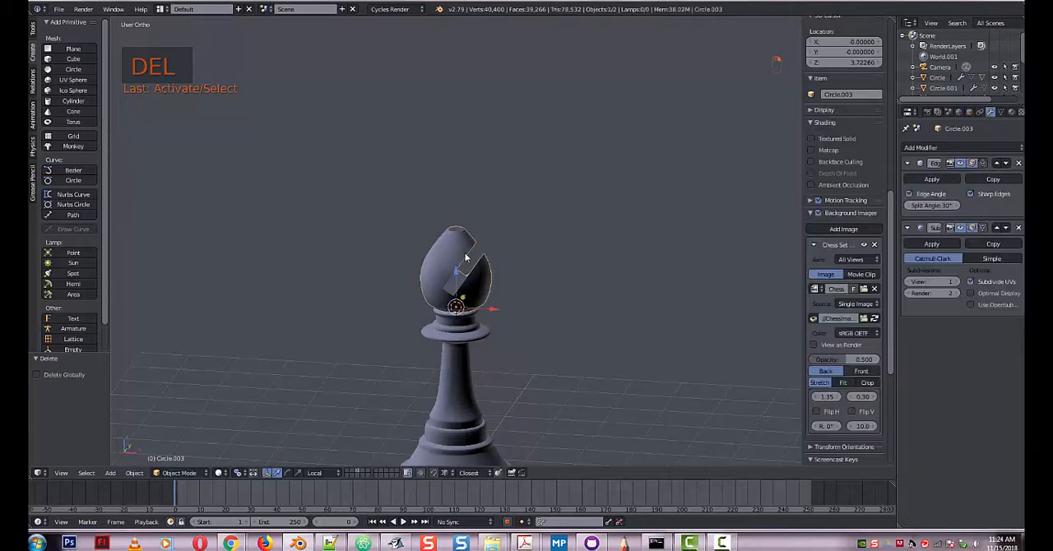
key("Tab")
scroll(497, 290, "up", 4)
middle_click_drag(465, 187, 477, 254, "shift")
right_click(425, 216, "alt")
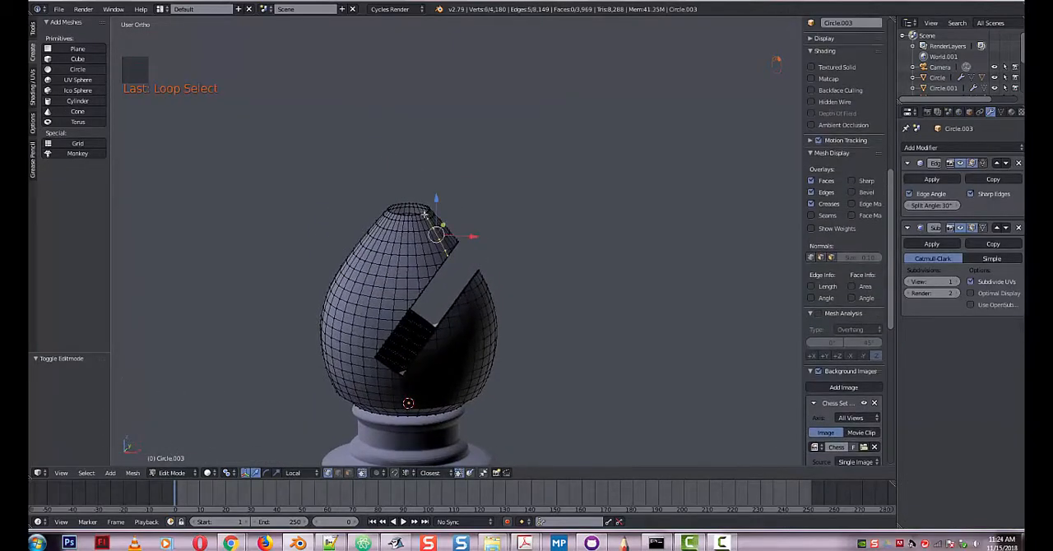
key("shift+s")
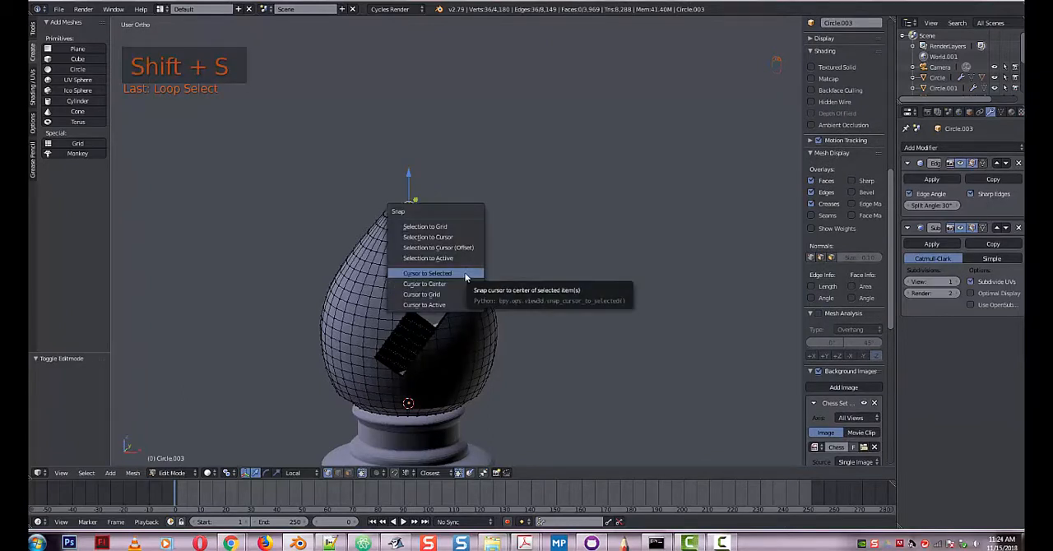
left_click(465, 275)
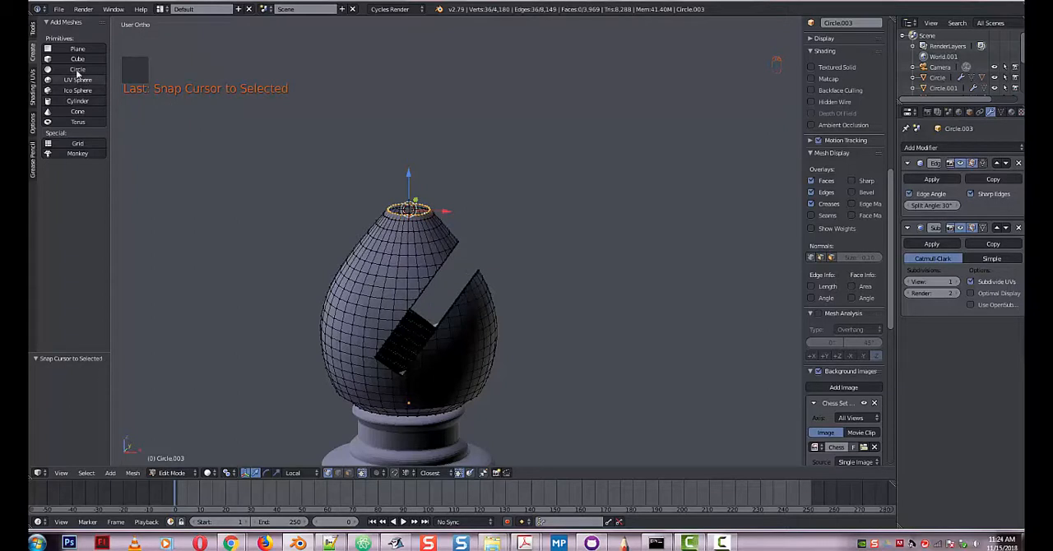
Add a UV sphere to the head's mesh at the 3D cursor and scale it down to about 0.184.
left_click(34, 31)
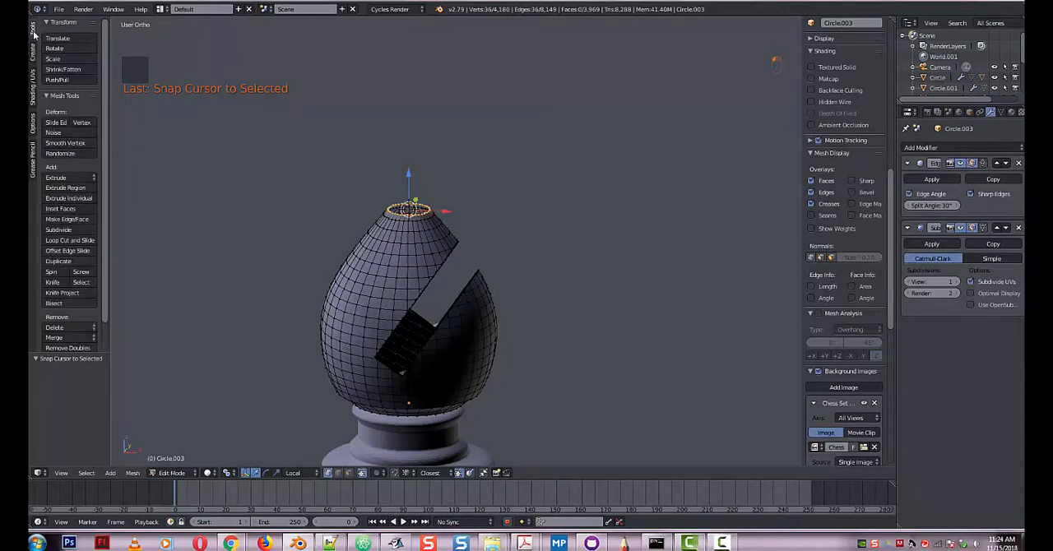
left_click(34, 53)
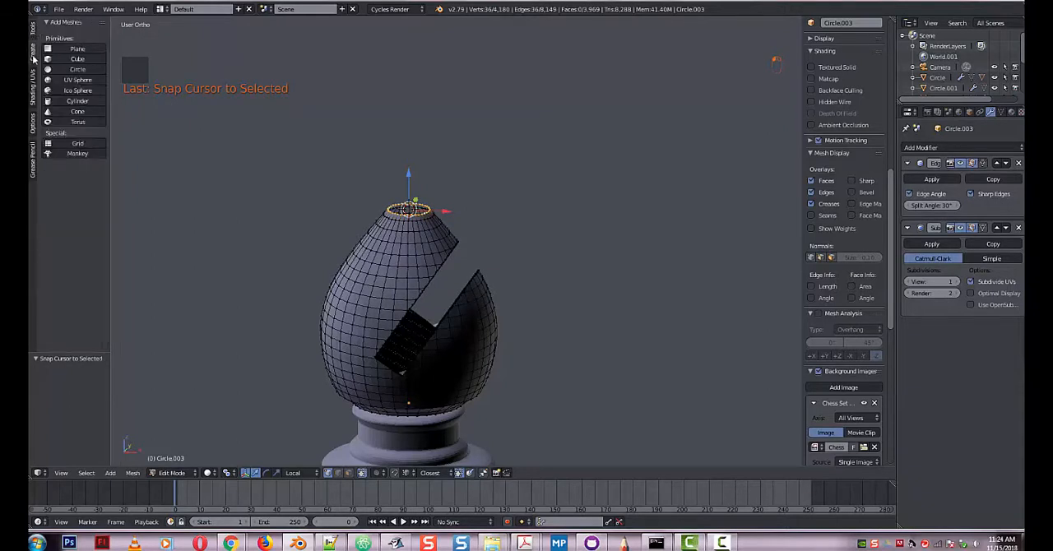
left_click(78, 80)
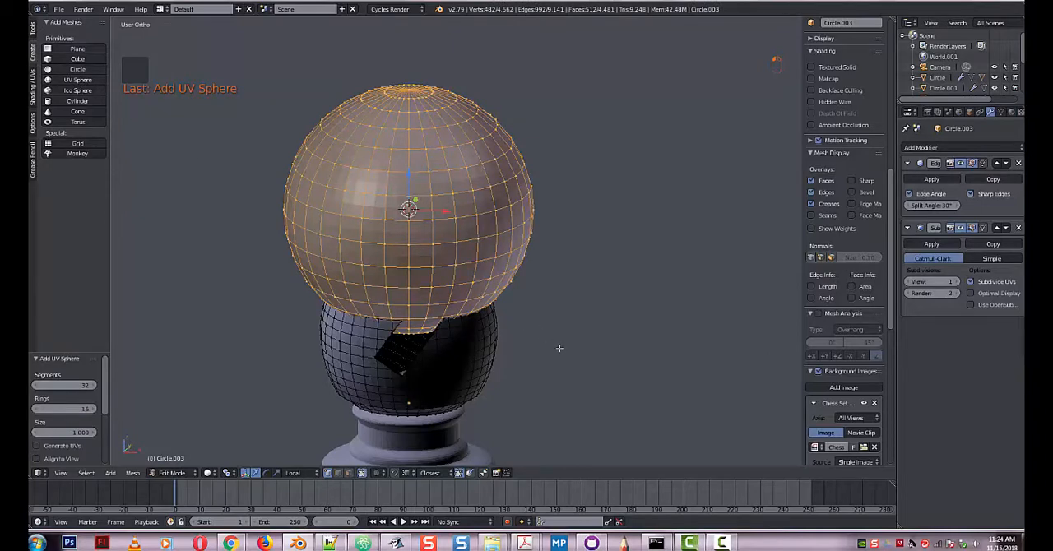
key("s")
left_click(434, 218)
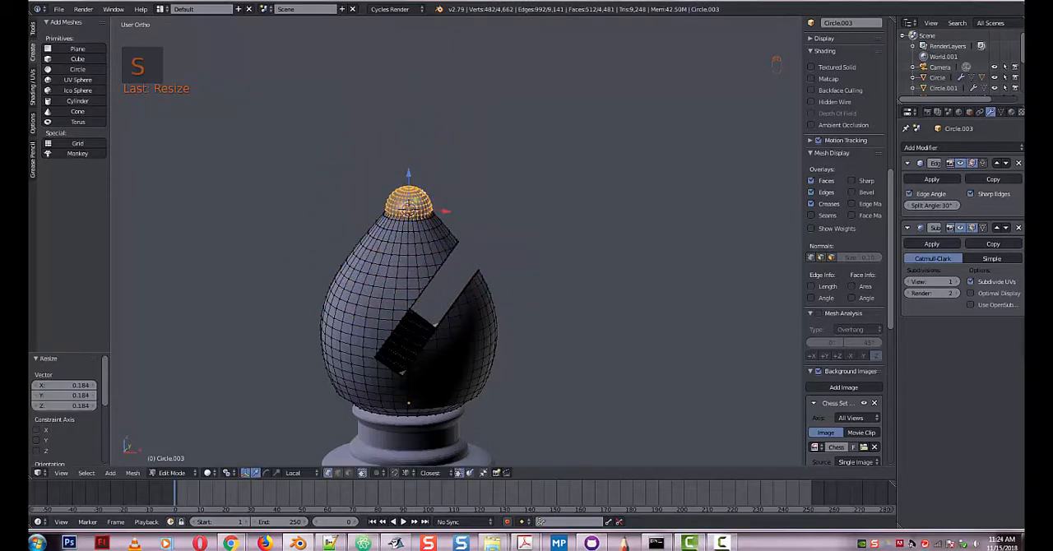
Raise the small sphere along Z so it sits on the head's tip and enlarge it by about 1.103.
left_click_drag(409, 176, 409, 158)
key("s")
left_click(569, 369)
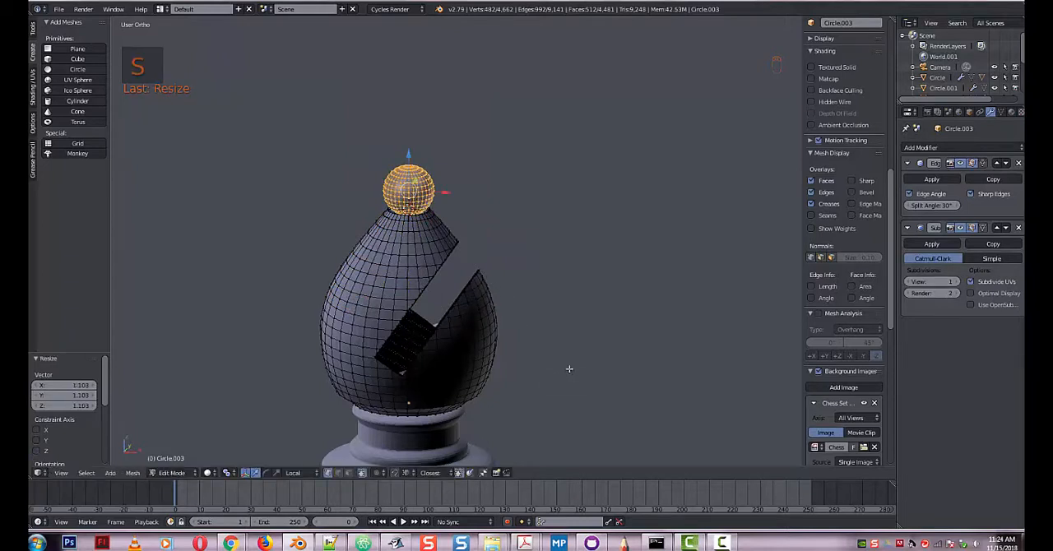
Flatten the small sphere on the head's tip along Z and lower it by about 0.079 onto the head.
key("s")
key("z")
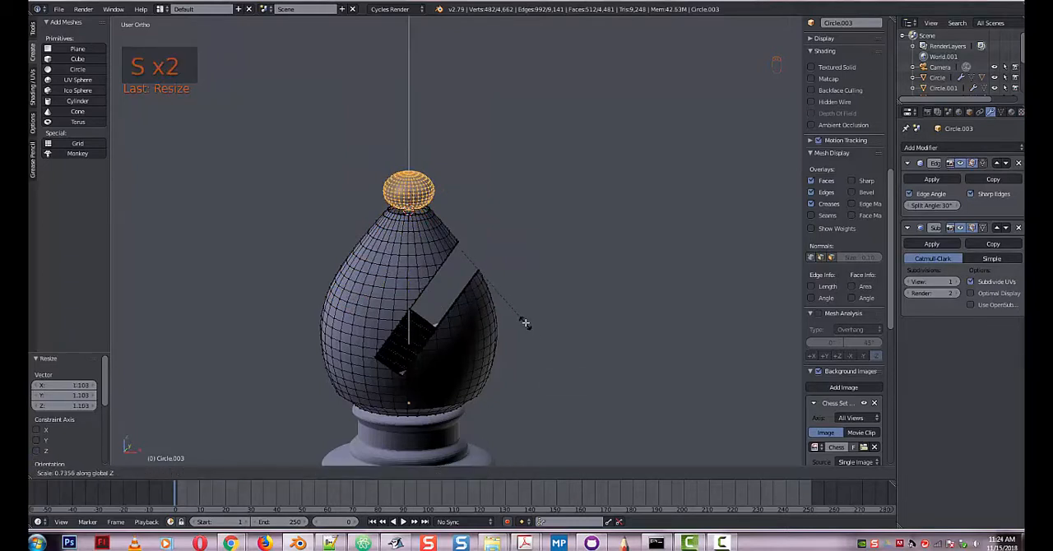
left_click(518, 317)
left_click_drag(409, 154, 411, 162)
middle_click_drag(522, 269, 521, 264)
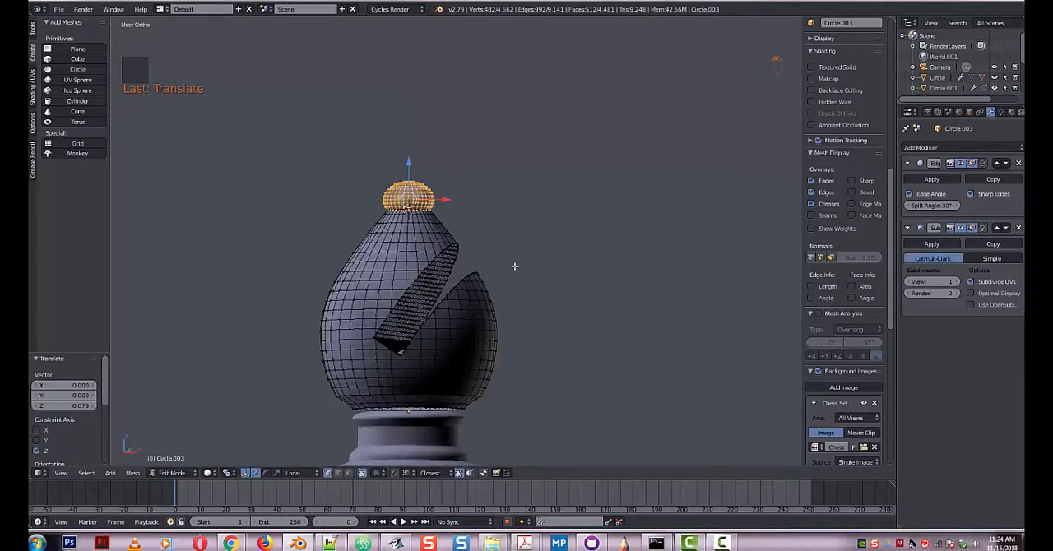
scroll(543, 279, "down", 2)
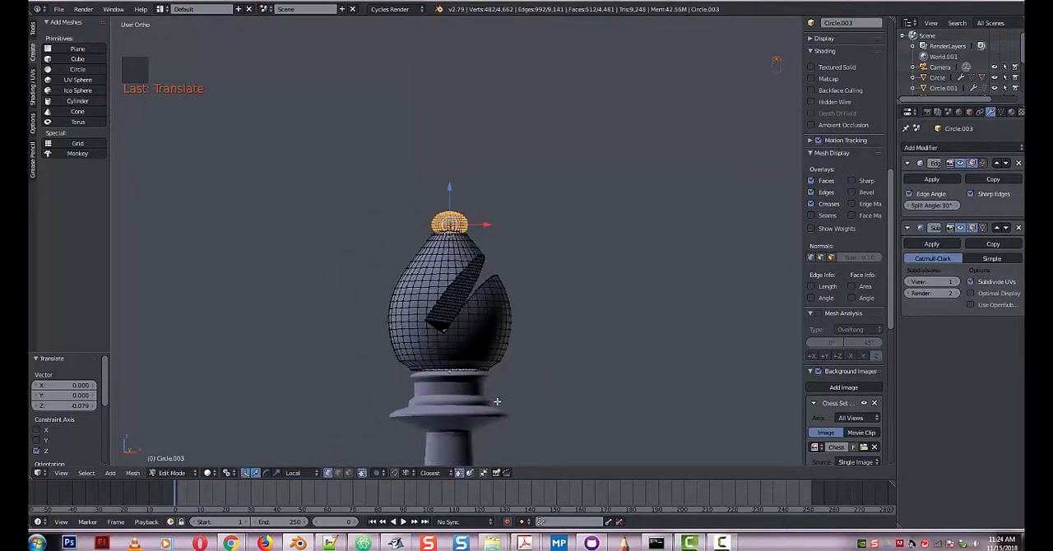
In Object Mode, lower the bishop's head by about 0.036 along Z and scale it uniformly to about 0.928.
key("Tab")
mouse_move(508, 403)
middle_mouse_down()
mouse_move(522, 428)
mouse_move(505, 396)
middle_mouse_up()
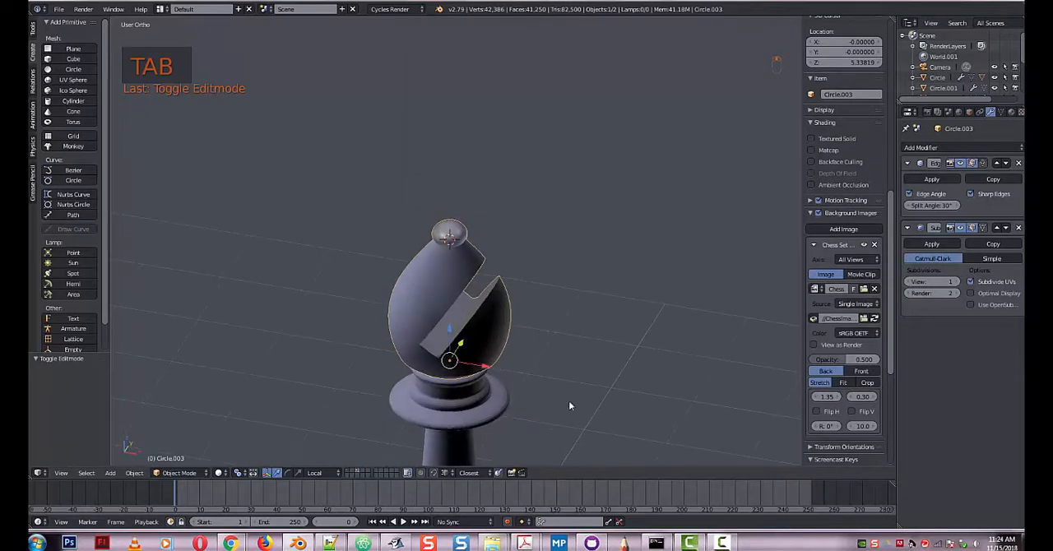
middle_click_drag(568, 405, 691, 416)
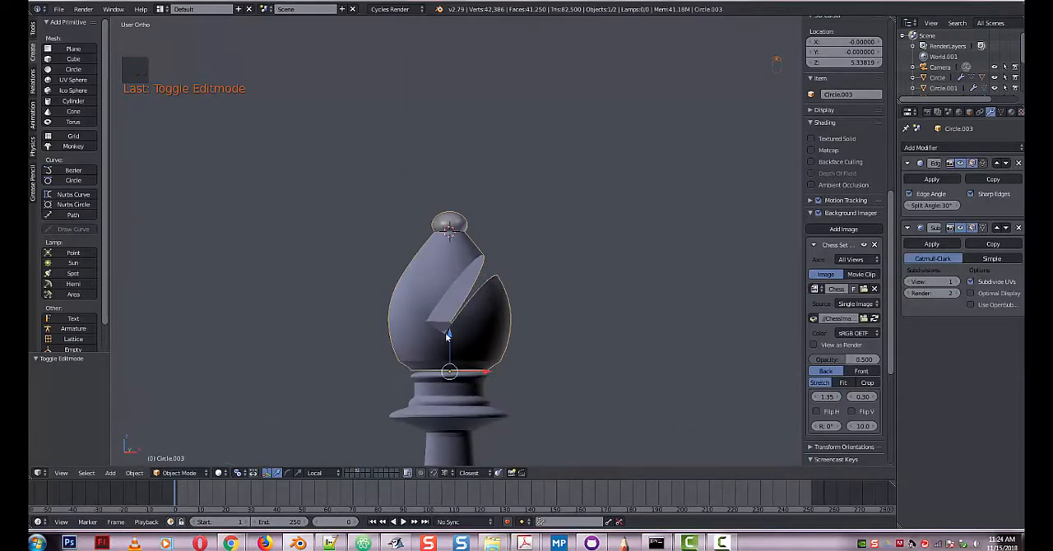
left_click_drag(448, 336, 448, 341)
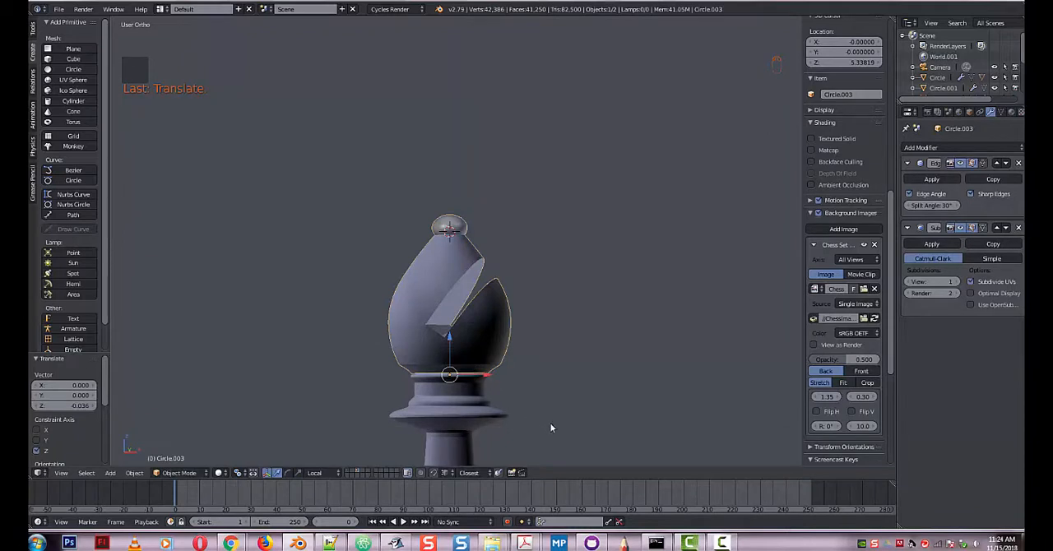
key("s")
left_click(544, 424)
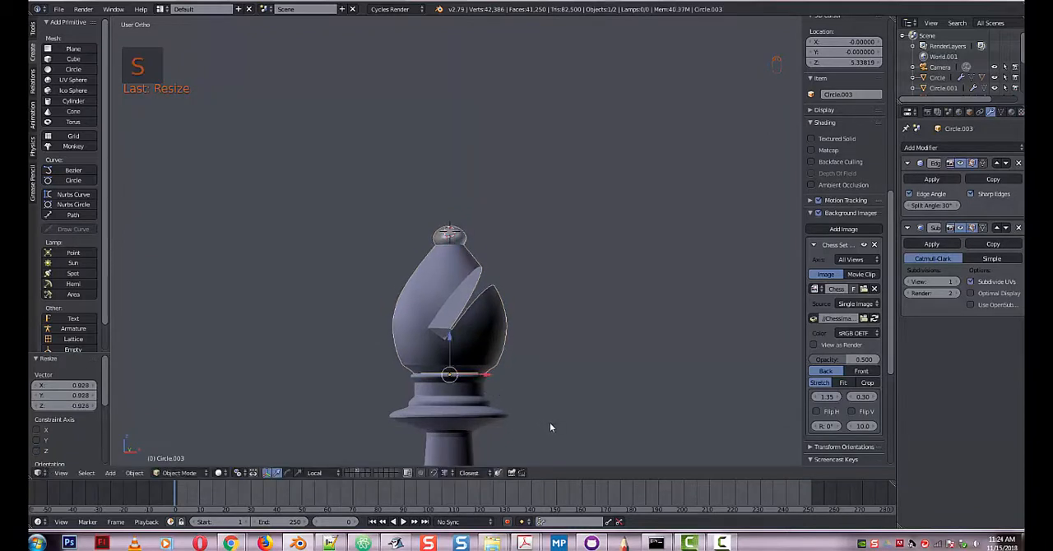
Stretch the bishop's head along Z by about 1.163.
key("s")
key("z")
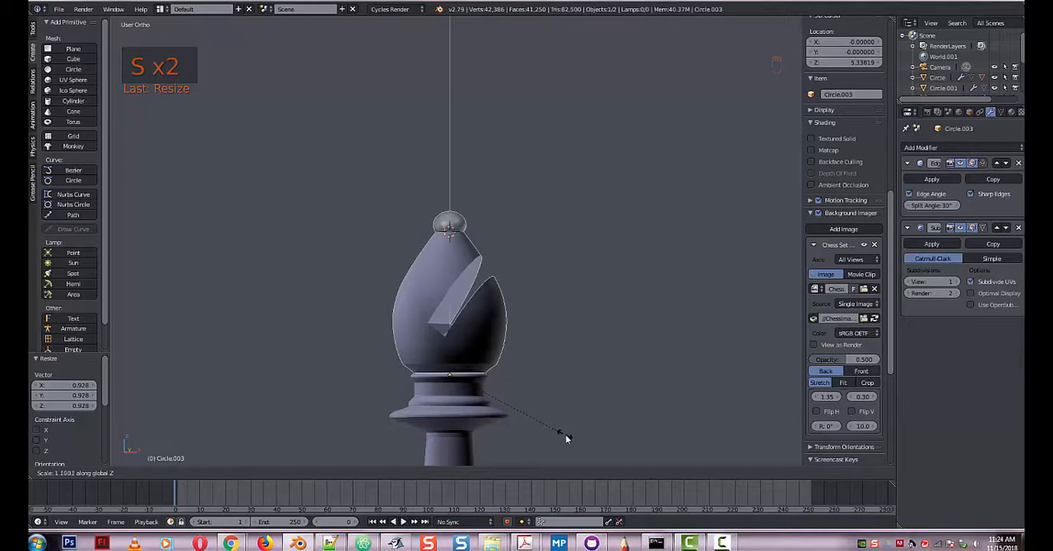
left_click(574, 436)
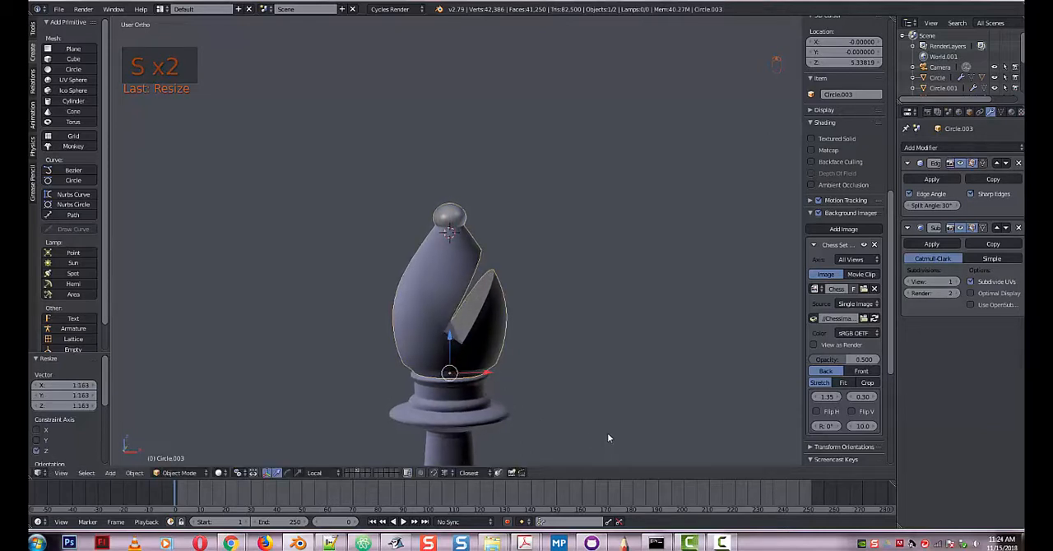
scroll(596, 423, "down", 5)
scroll(585, 434, "down", 2)
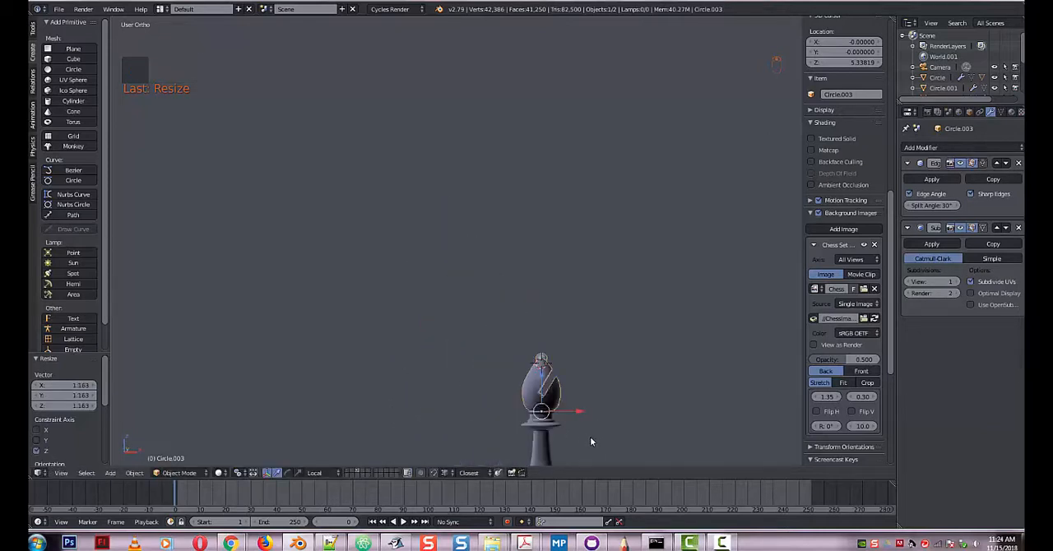
scroll(551, 368, "up", 3)
middle_click_drag(548, 365, 530, 333, "shift")
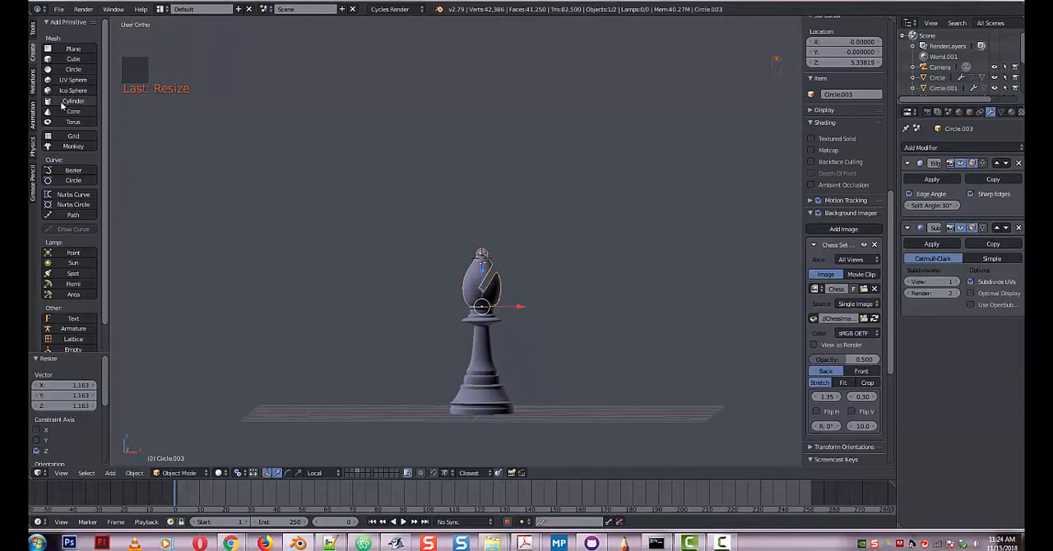
Select the entire head mesh in Edit Mode and recalculate its normals.
left_click(34, 89)
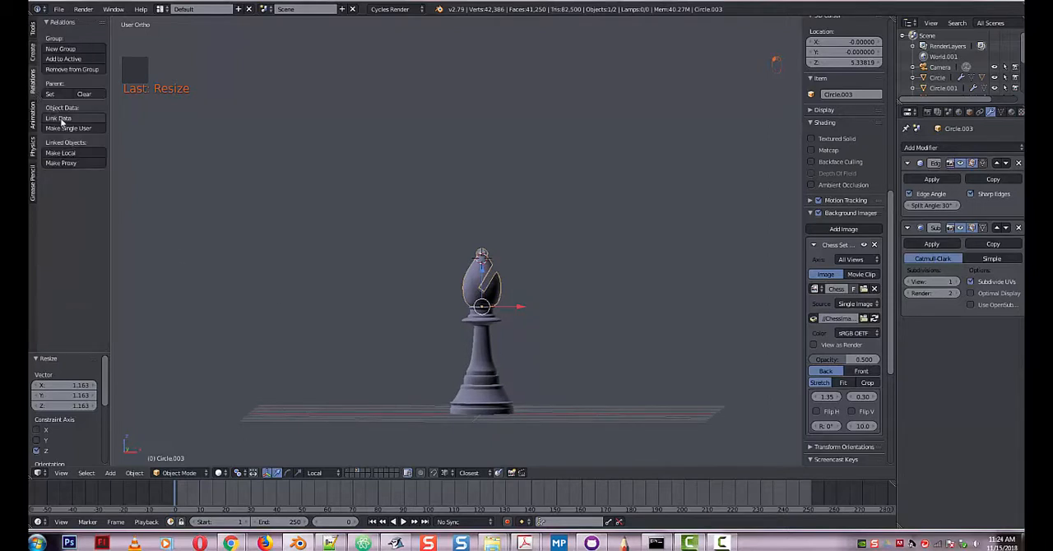
key("Tab")
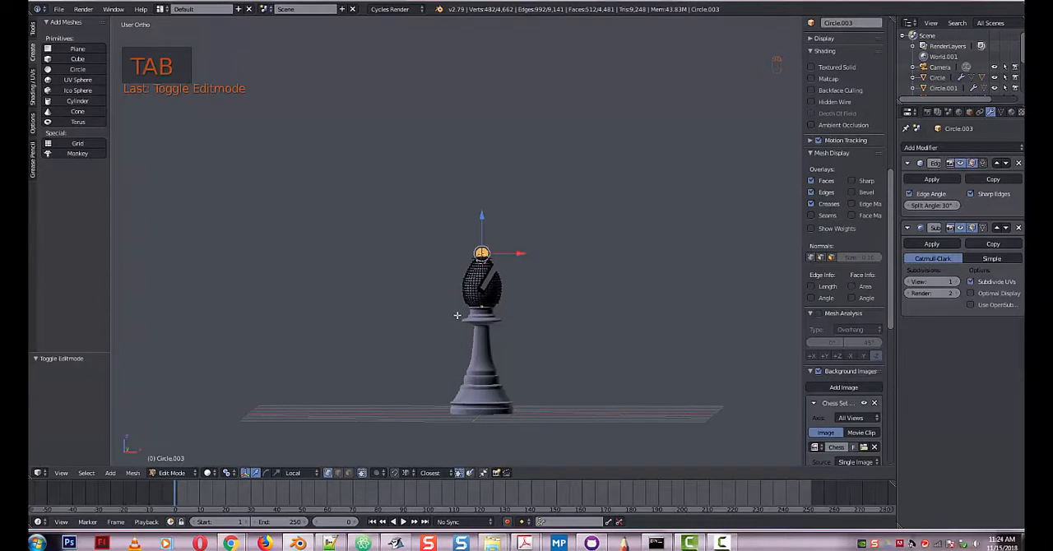
key("a")
key("a")
key("a")
key("a")
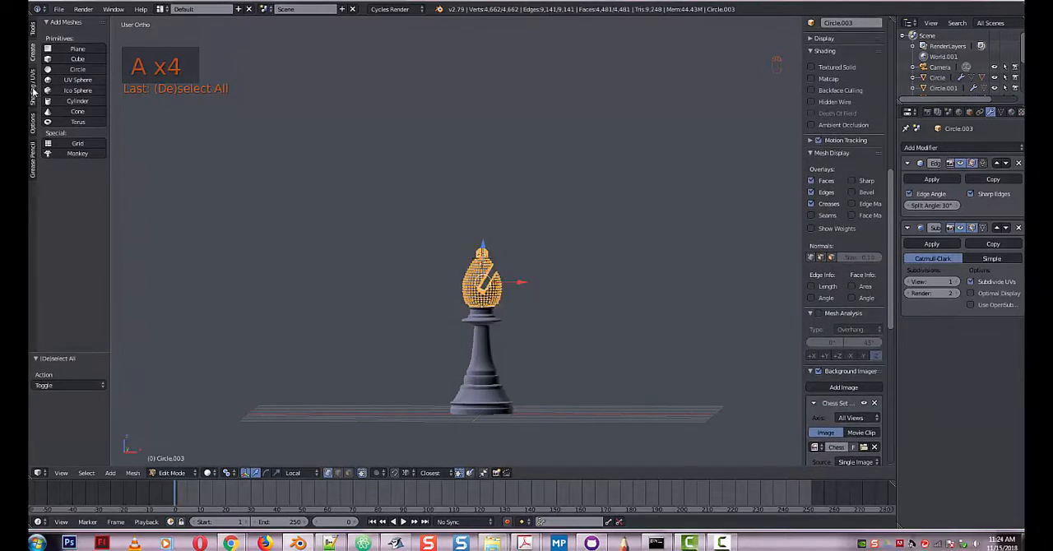
left_click(33, 92)
left_click(59, 115)
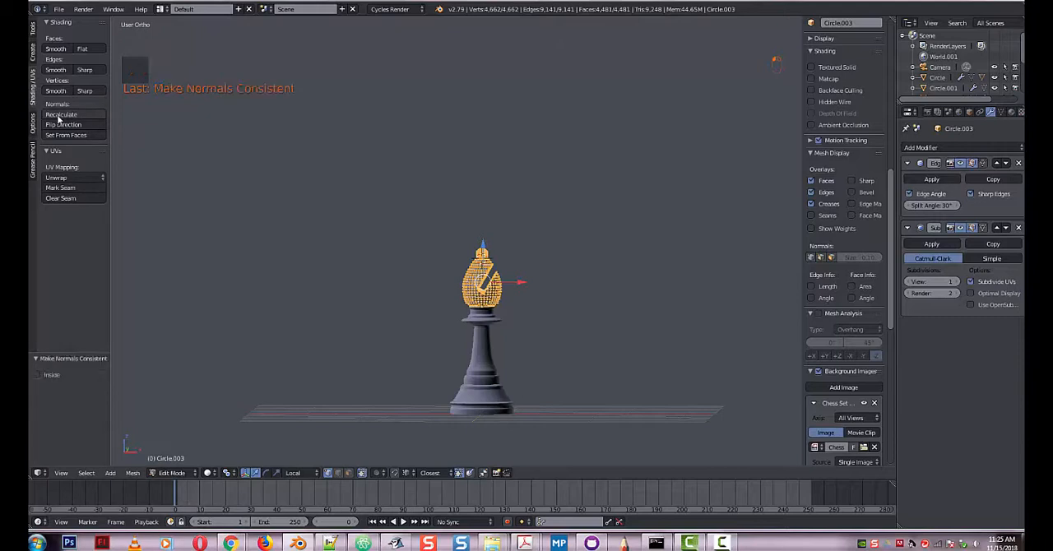
key("Tab")
Select the bishop's body, recalculate the normals of its entire mesh and return to Object Mode.
right_click(482, 372)
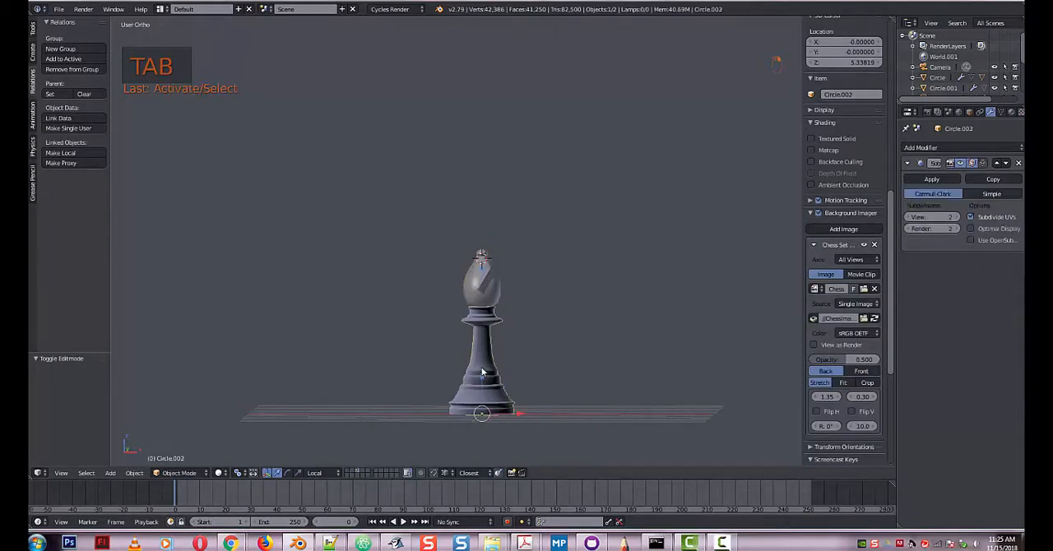
key("Tab")
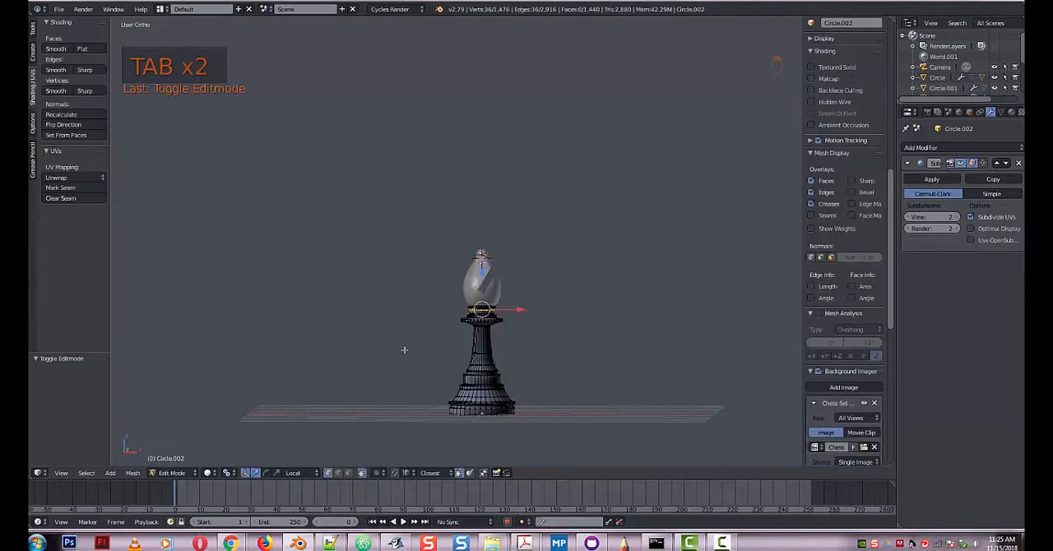
key("a")
key("a")
key("a")
key("a")
key("a")
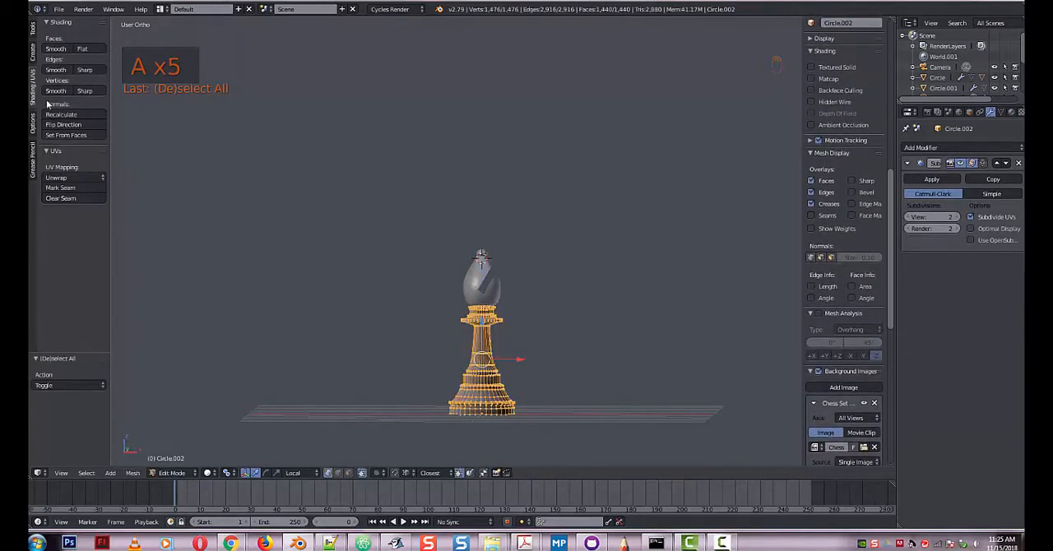
key("Tab")
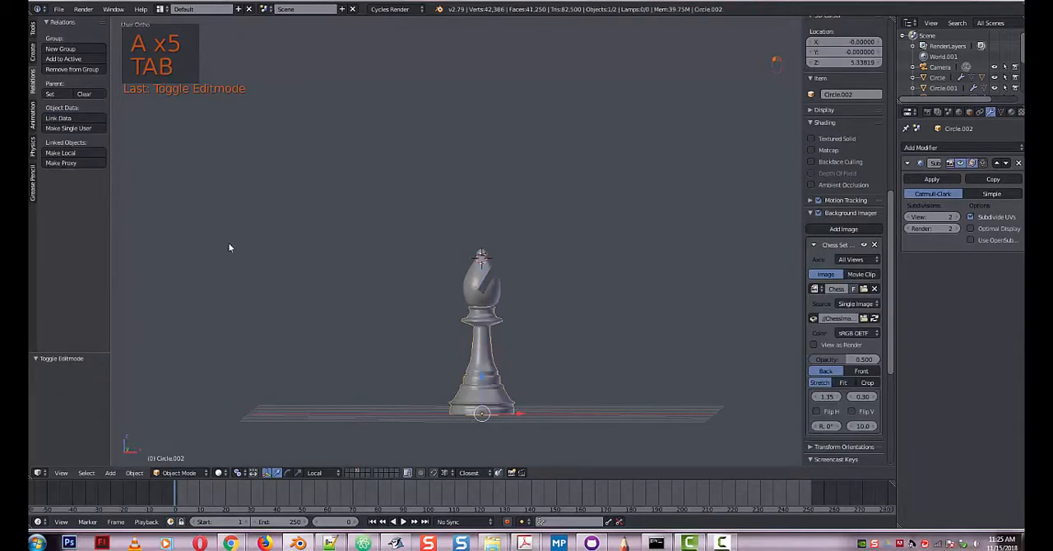
middle_click_drag(241, 260, 268, 240)
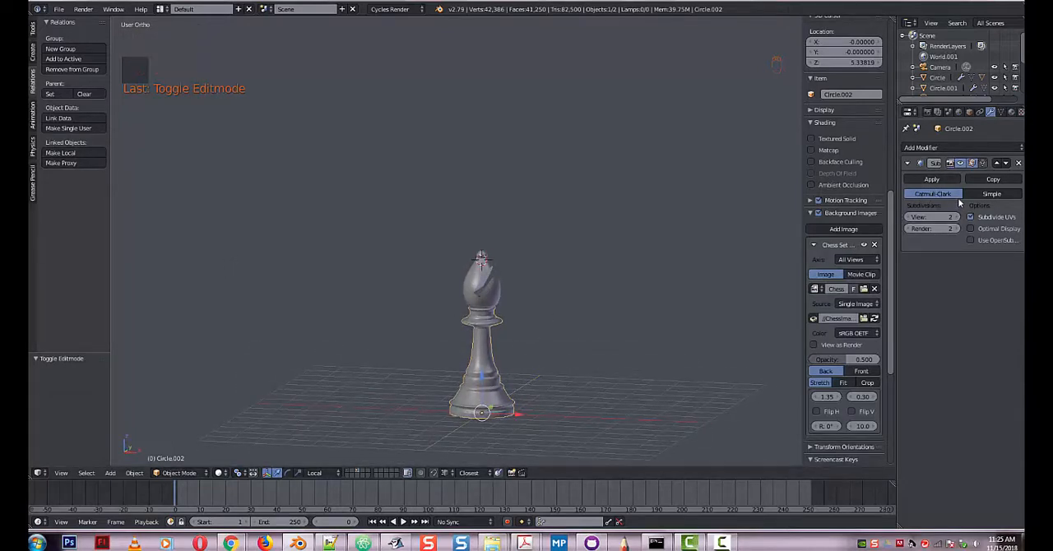
Parent the bishop's head to the body using the Object parent type.
left_click(1012, 112)
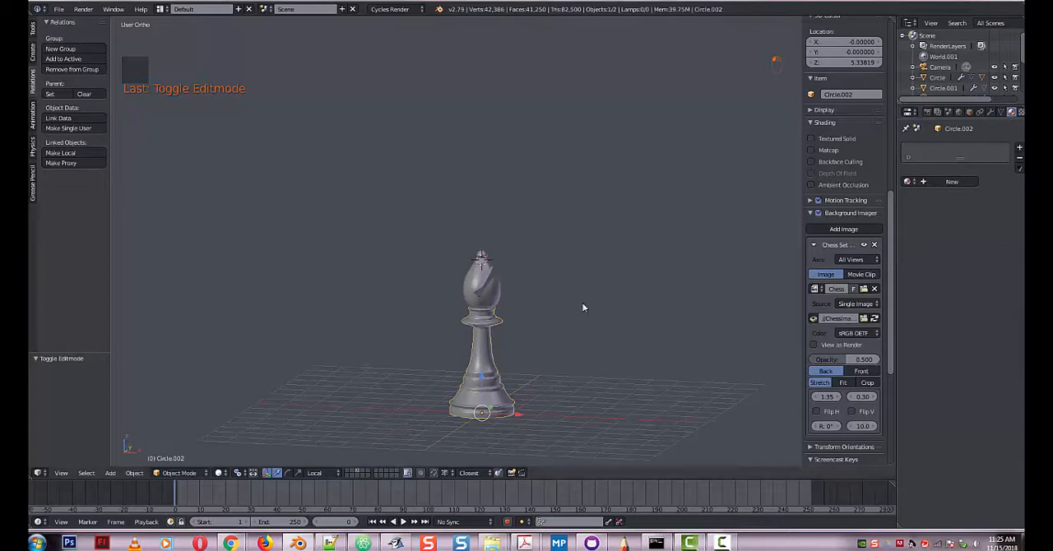
right_click(490, 298)
right_click(485, 345, "shift")
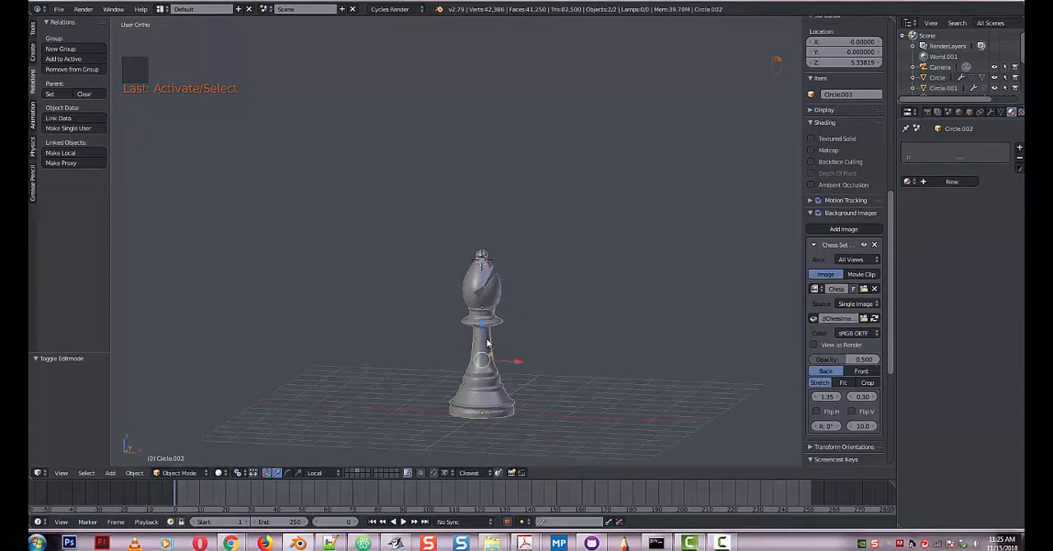
key("ctrl+p")
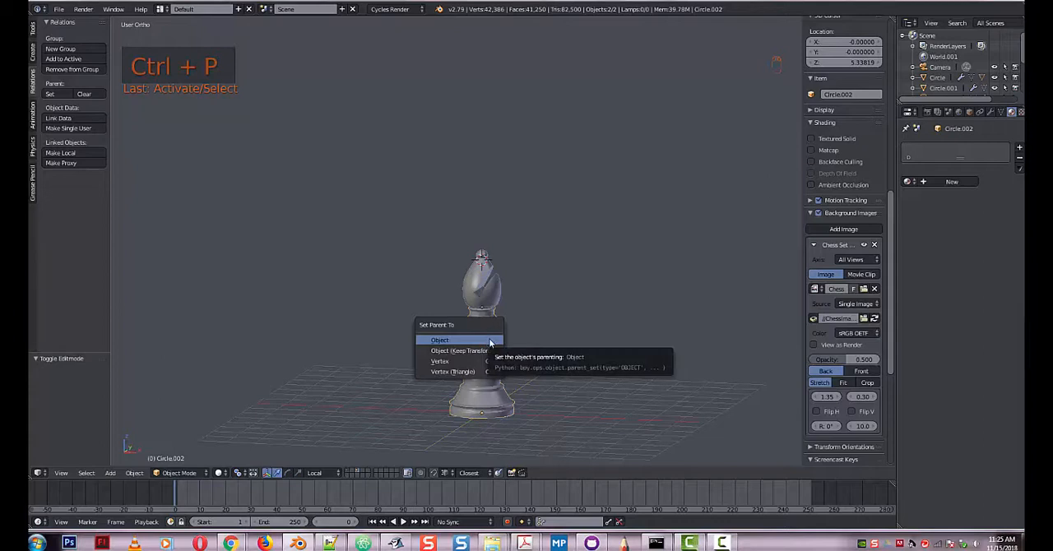
left_click(490, 342)
Assign the existing Material.001 to the bishop's body and to its head.
left_click(909, 182)
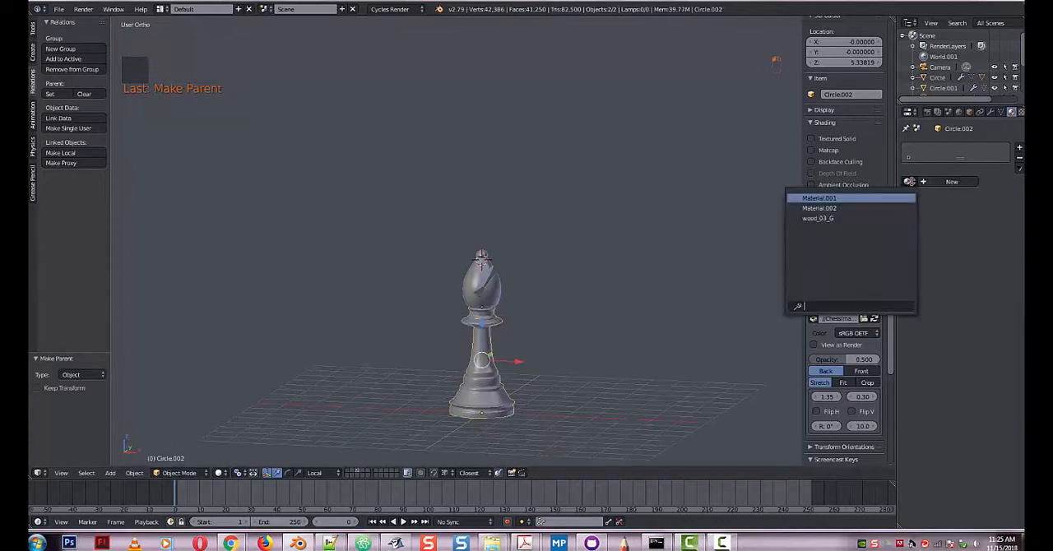
left_click(814, 198)
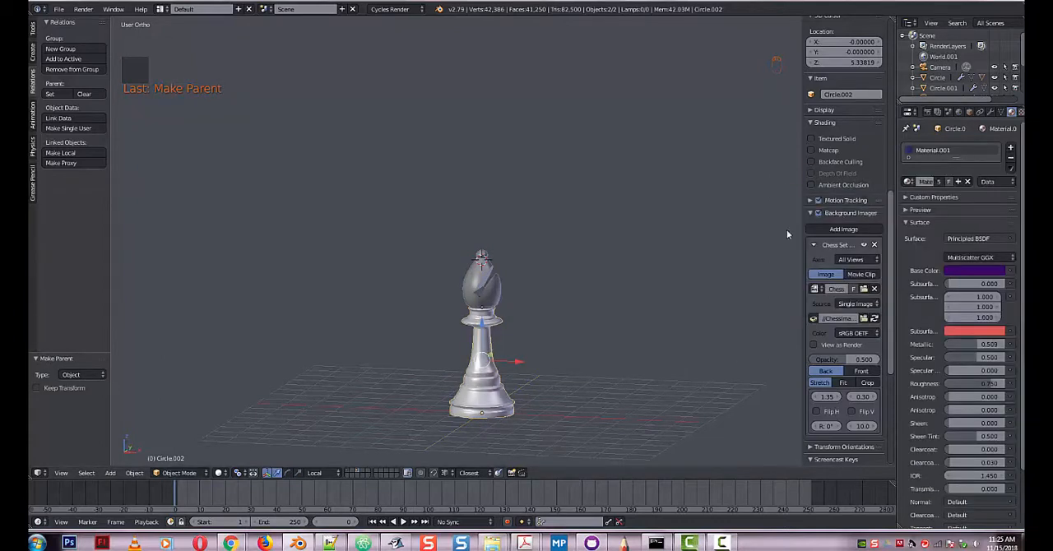
right_click(489, 292)
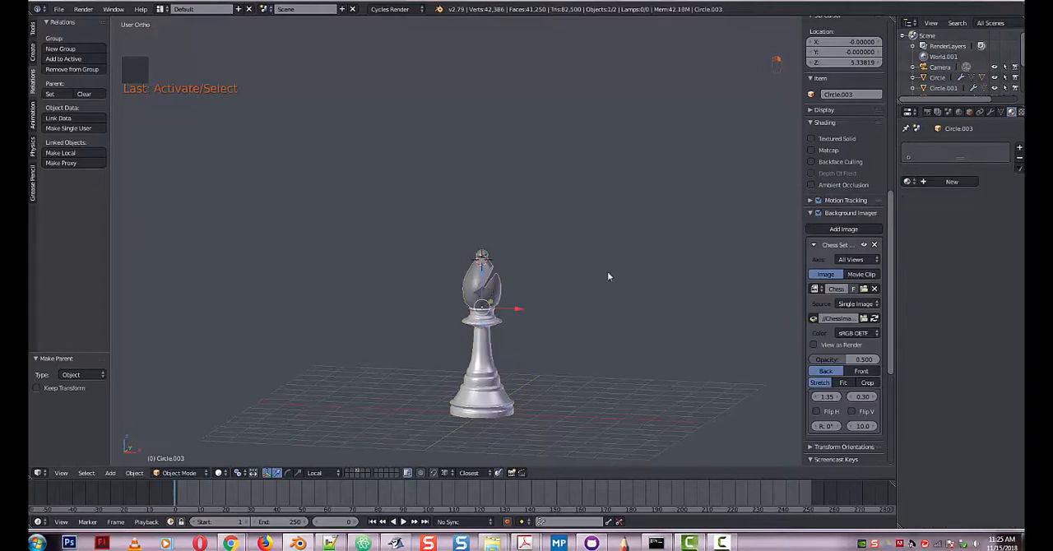
left_click(909, 182)
left_click(818, 198)
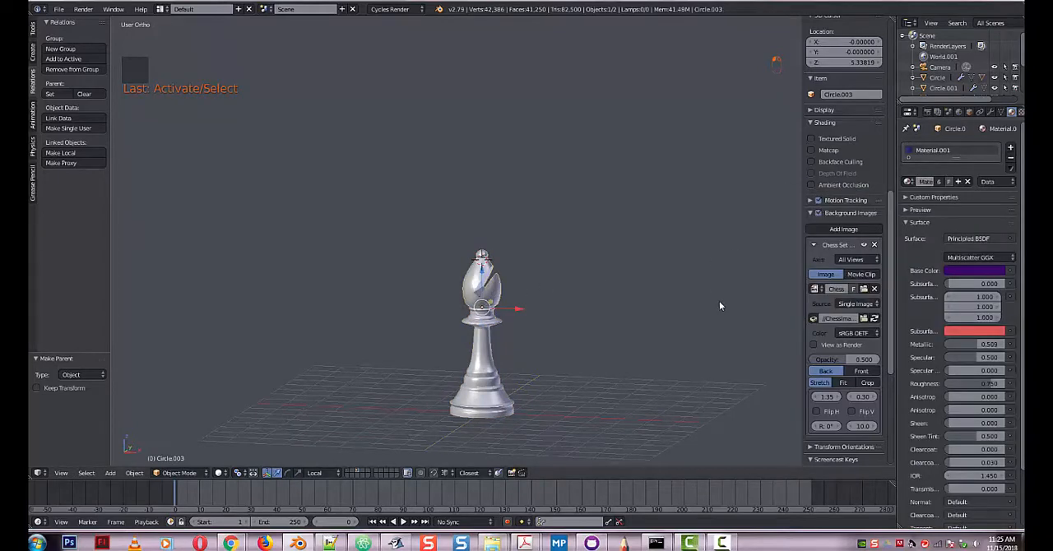
Move the bishop's head and body to the first layer and show the layer containing the chessboard.
scroll(719, 301, "down", 2)
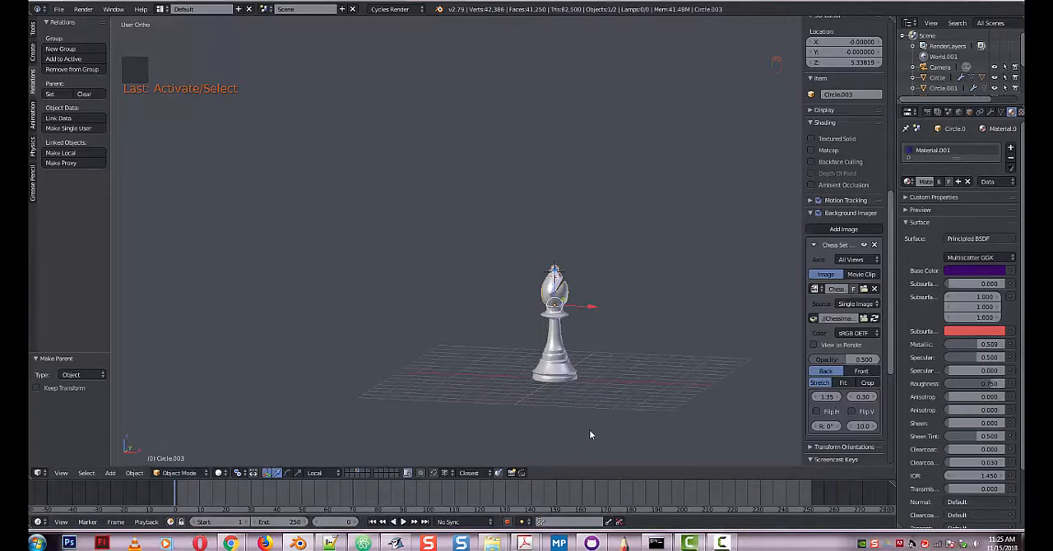
right_click(562, 380, "shift")
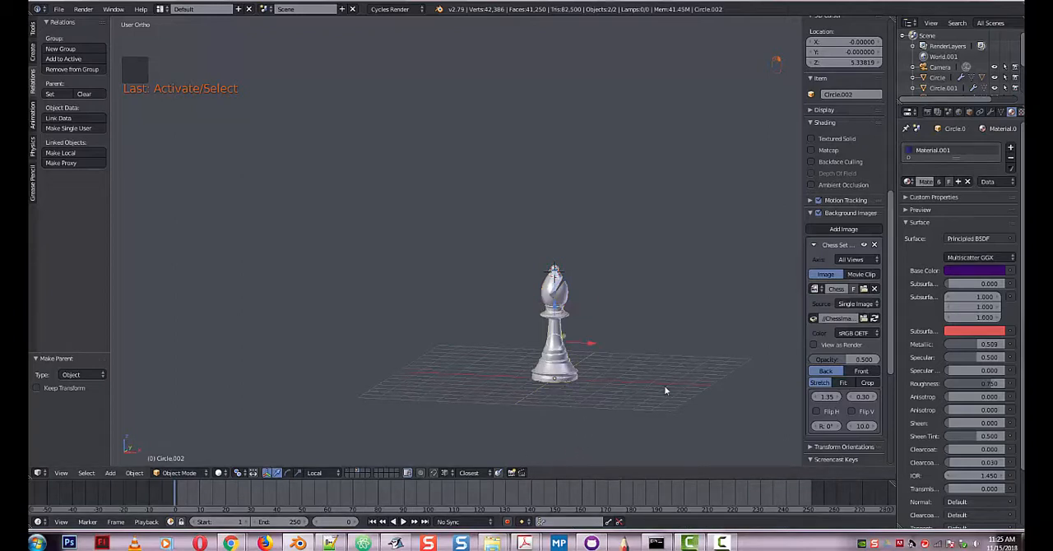
key("m")
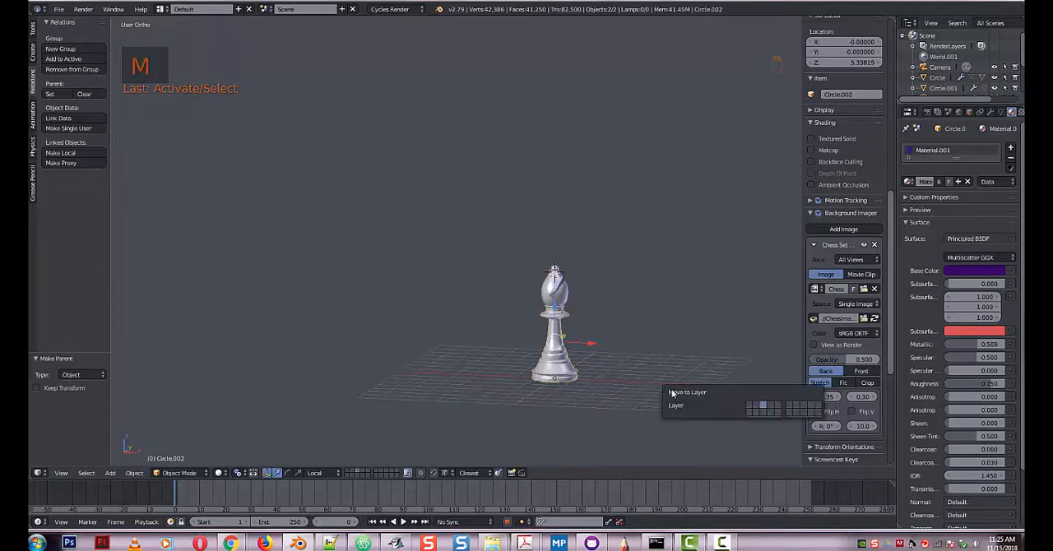
left_click(749, 405)
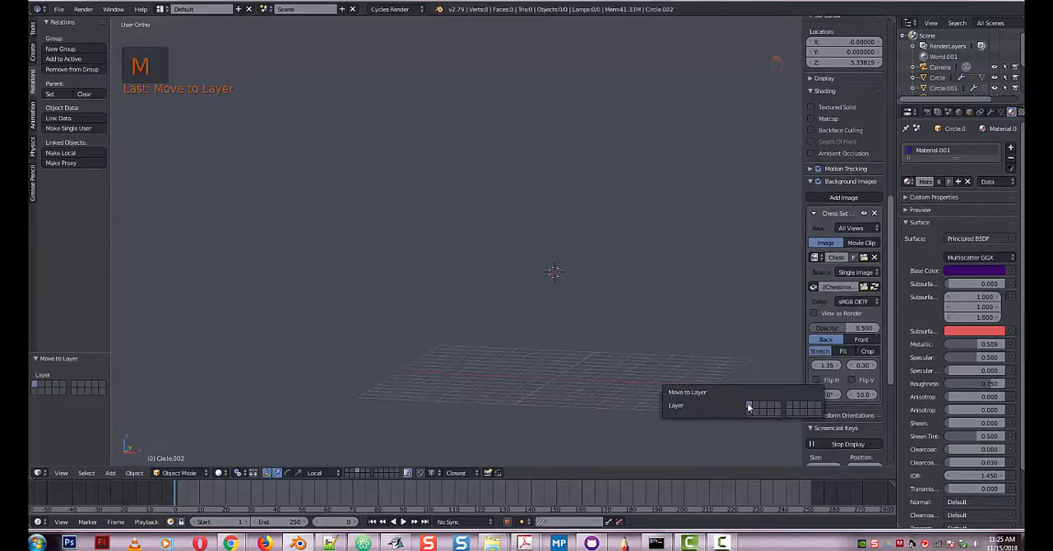
left_click(348, 473)
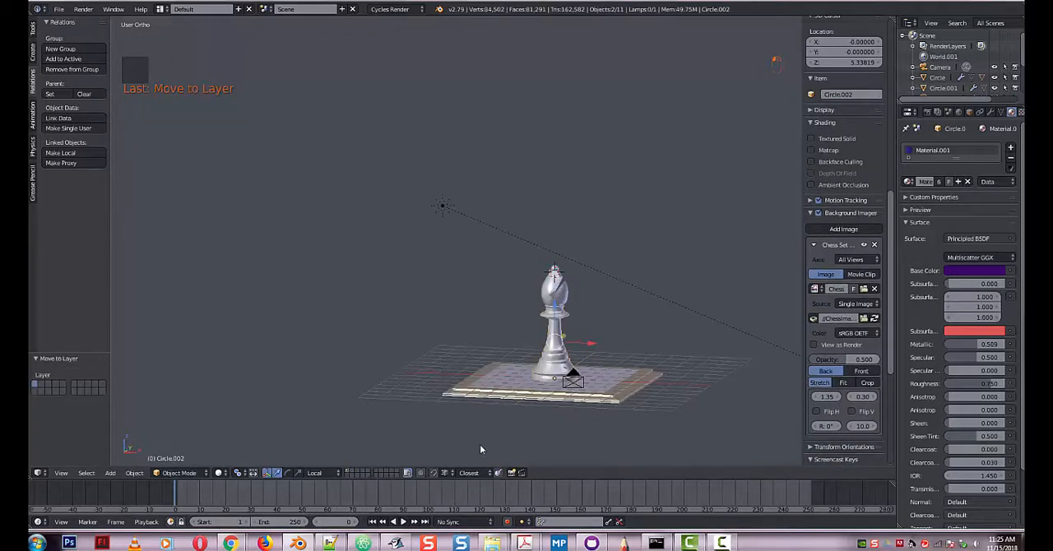
Scale the whole bishop uniformly down to about 0.187 to suit the chessboard.
key("s")
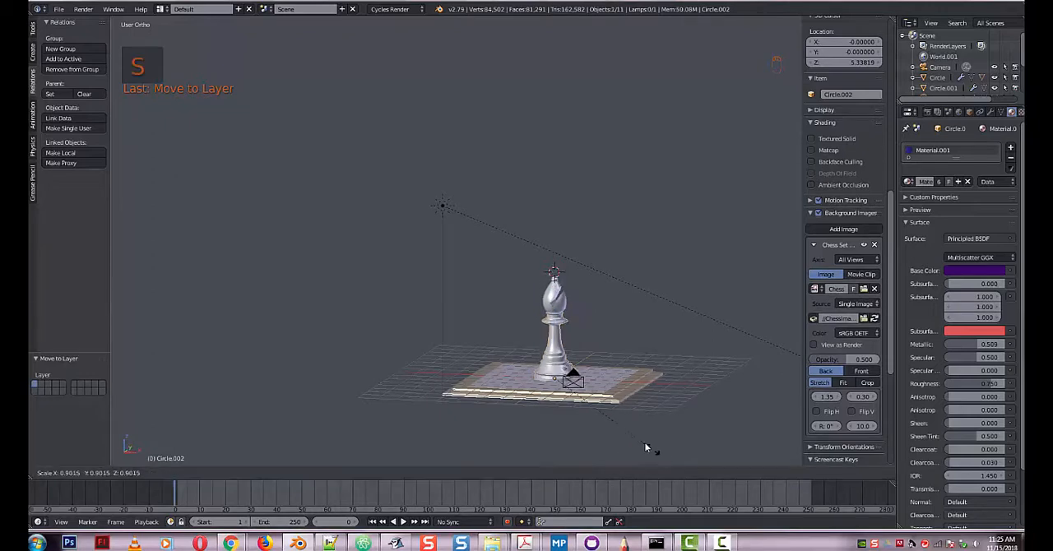
left_click(579, 399)
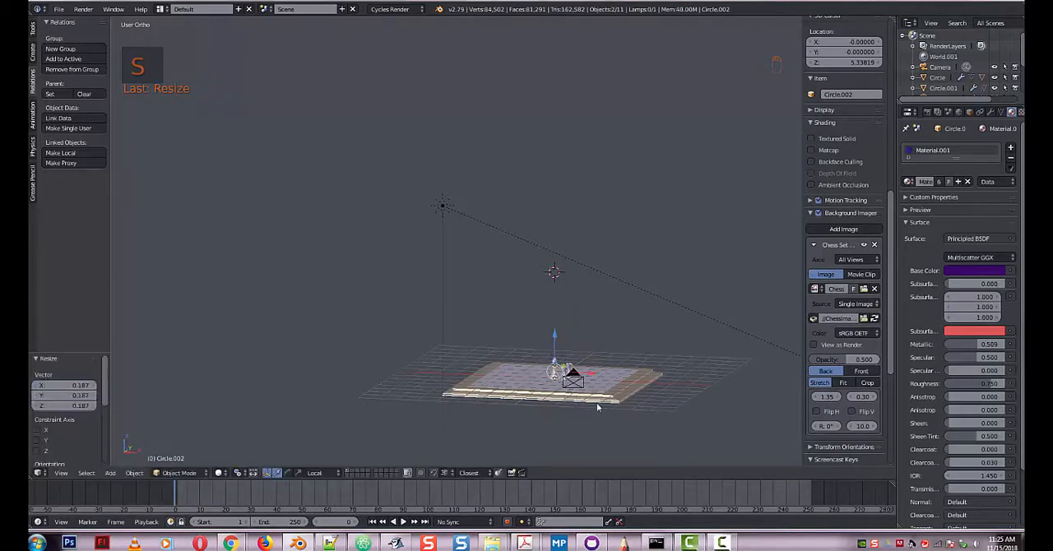
Move the bishop about 0.423 along its local Y axis to stand beside the other pieces on the chessboard.
scroll(599, 407, "up", 6)
middle_click_drag(557, 417, 503, 414)
key("g")
key("y")
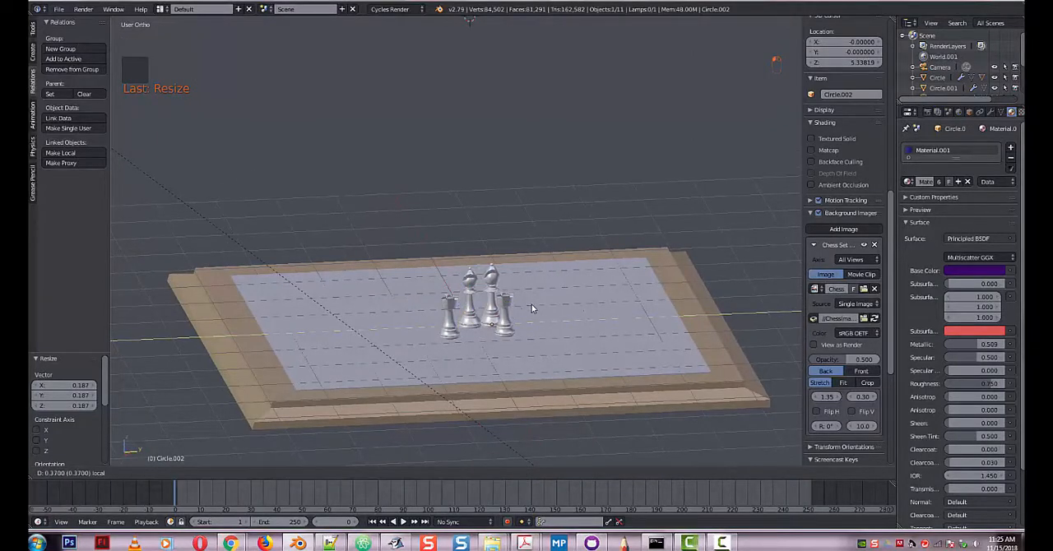
left_click(527, 312)
Preview the bishops and rooks on the chessboard up close in Rendered viewport shading and return to Solid shading.
middle_click_drag(539, 335, 574, 347)
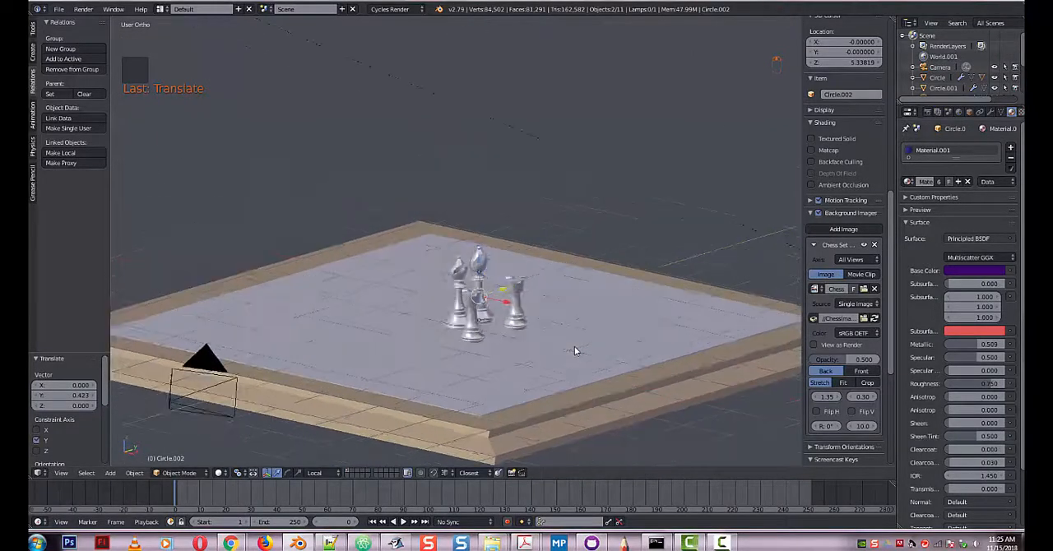
scroll(574, 346, "up", 6)
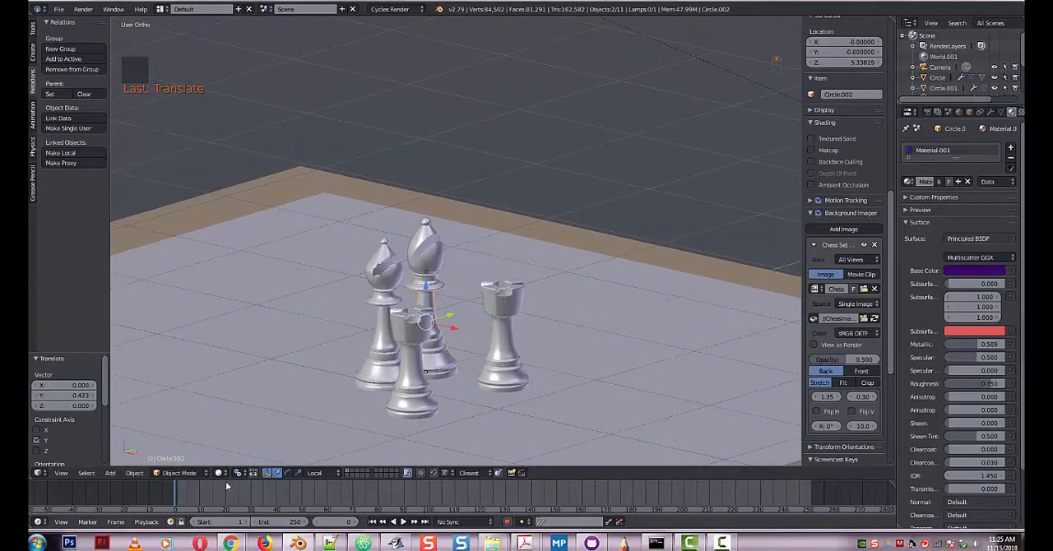
left_click(218, 472)
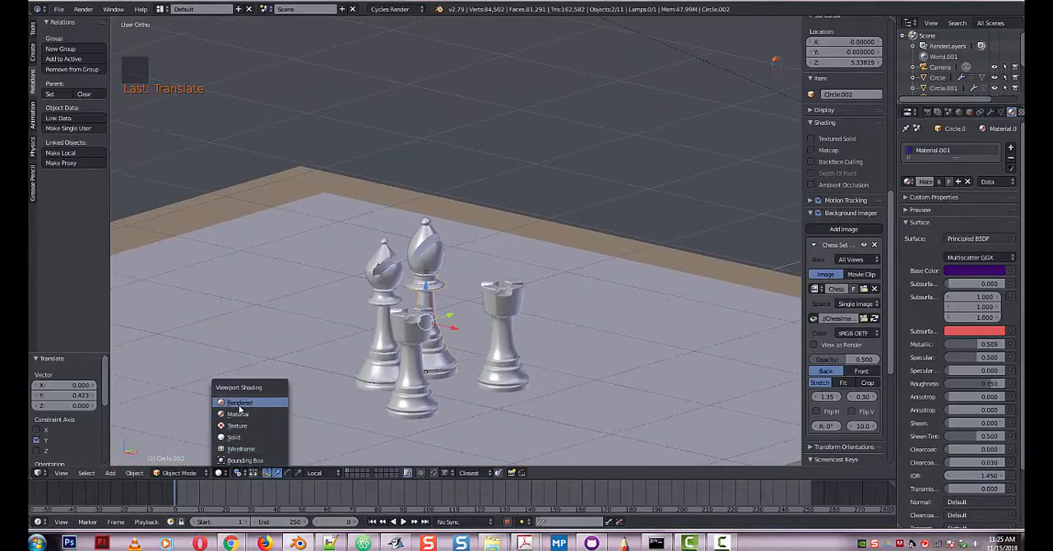
left_click(238, 403)
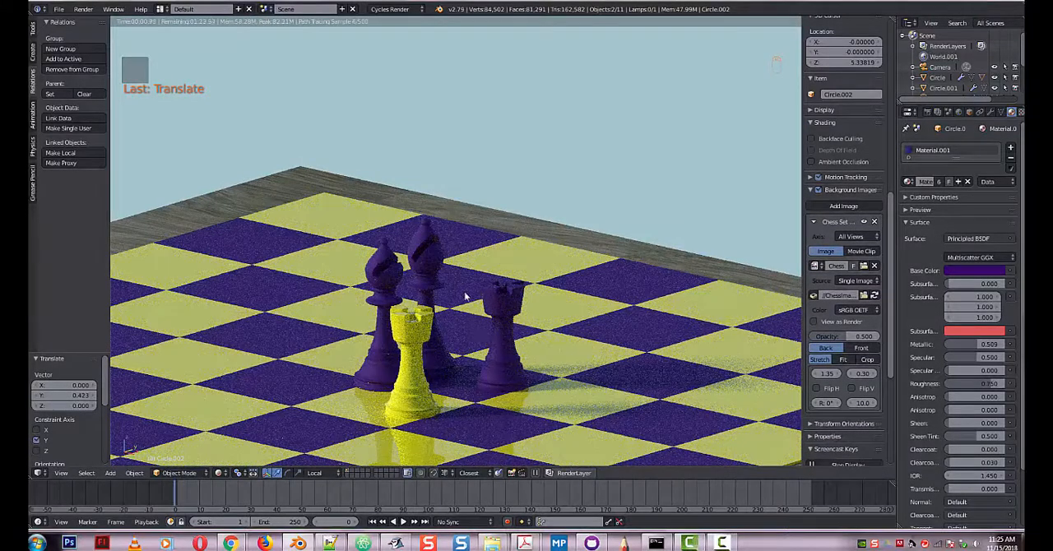
scroll(464, 292, "up", 6)
middle_click_drag(454, 302, 329, 291)
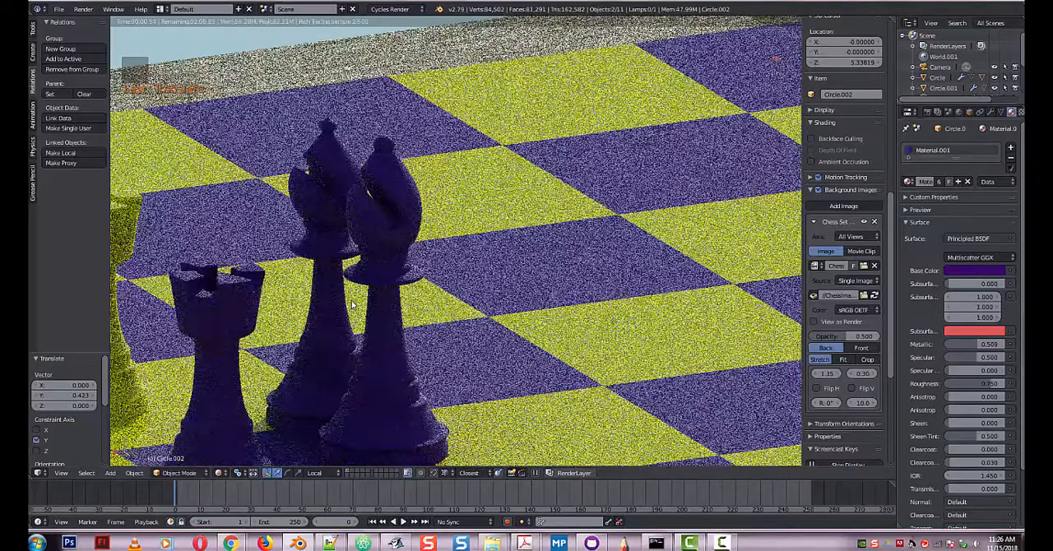
scroll(334, 333, "down", 3)
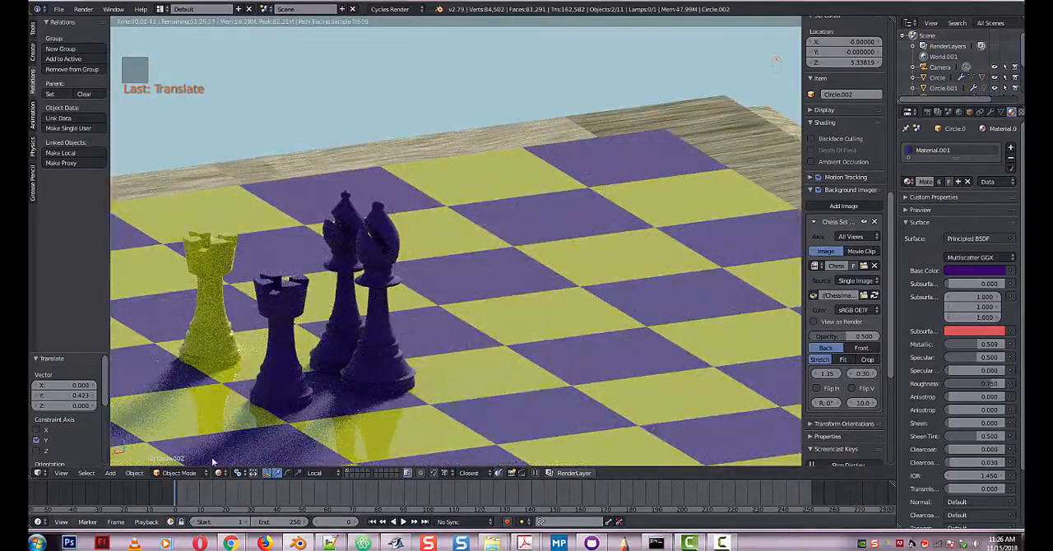
left_click(219, 473)
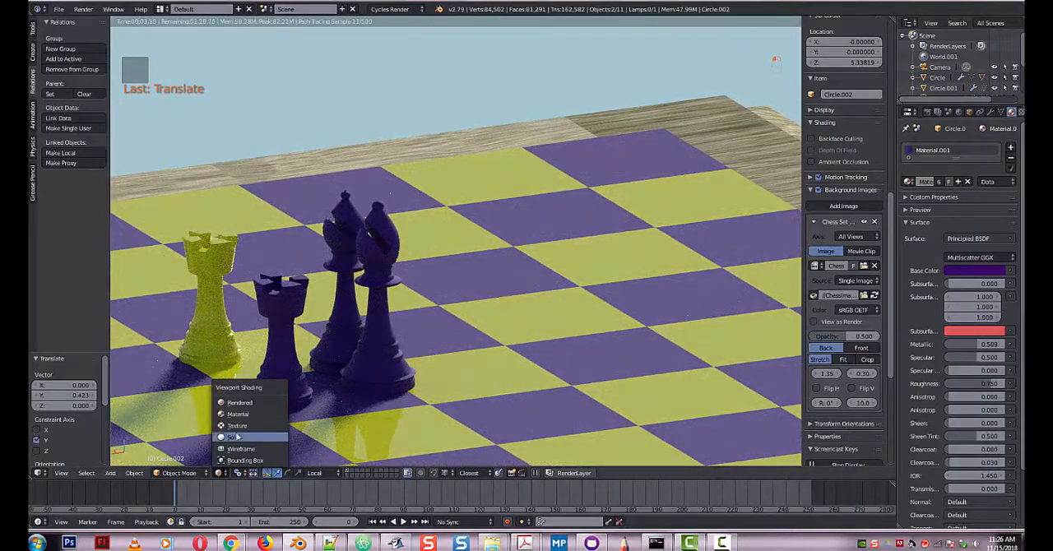
left_click(233, 437)
Select the sun lamp and, with the rotation manipulator, rotate it about 64.6° around local Z and -55.4° around local X.
scroll(435, 338, "down", 5)
scroll(557, 193, "down", 4)
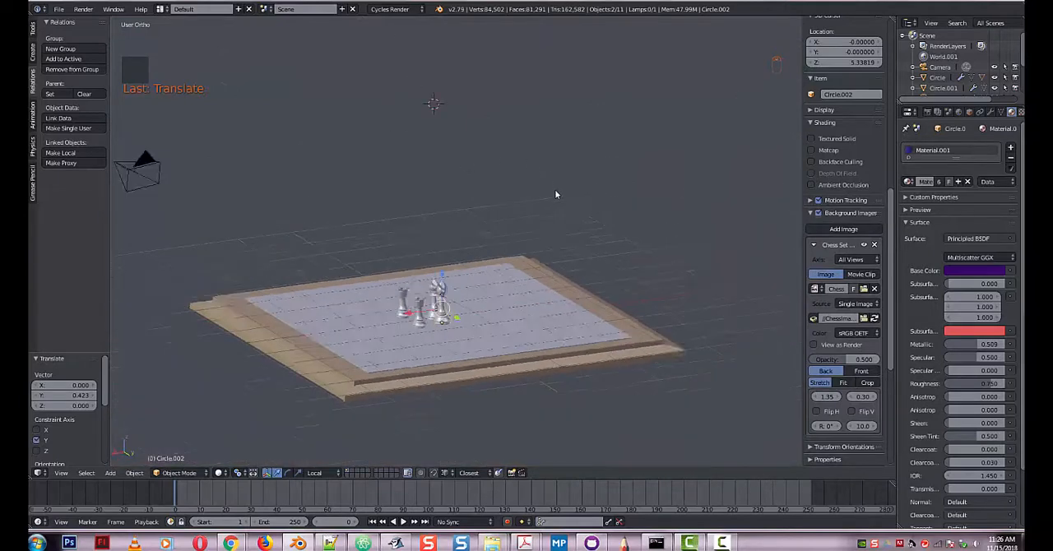
scroll(370, 178, "down", 3)
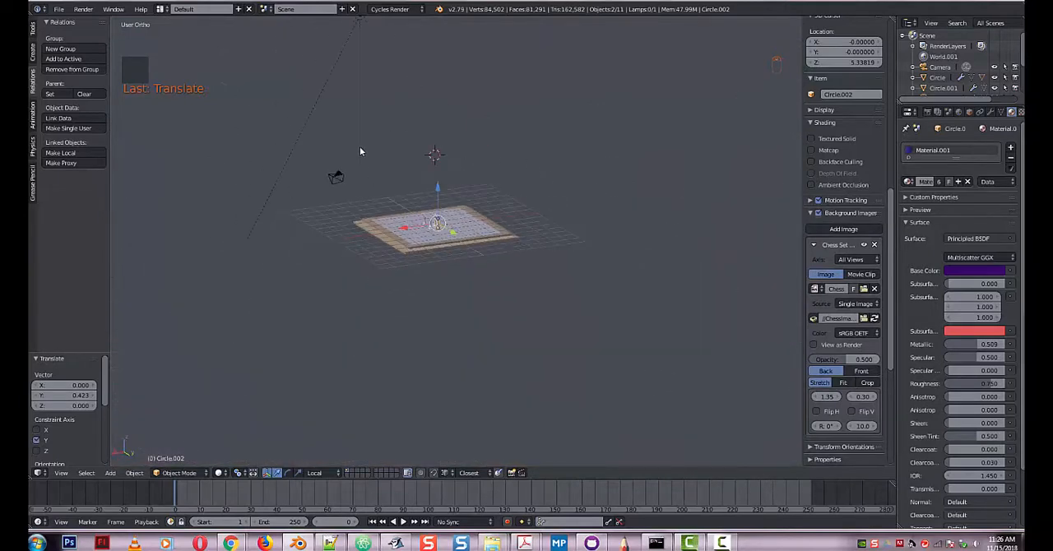
right_click(363, 21)
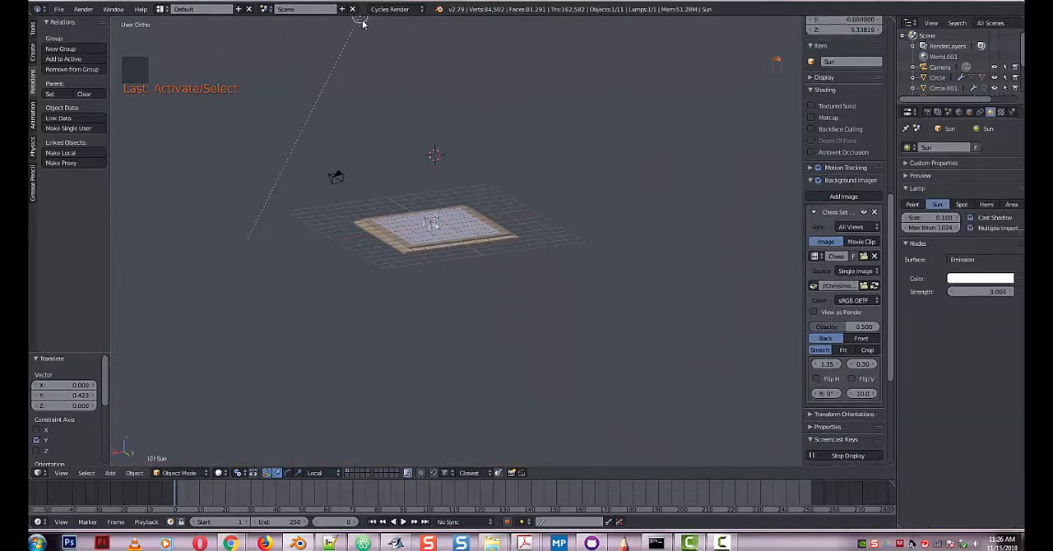
left_click(287, 472)
scroll(375, 213, "down", 3)
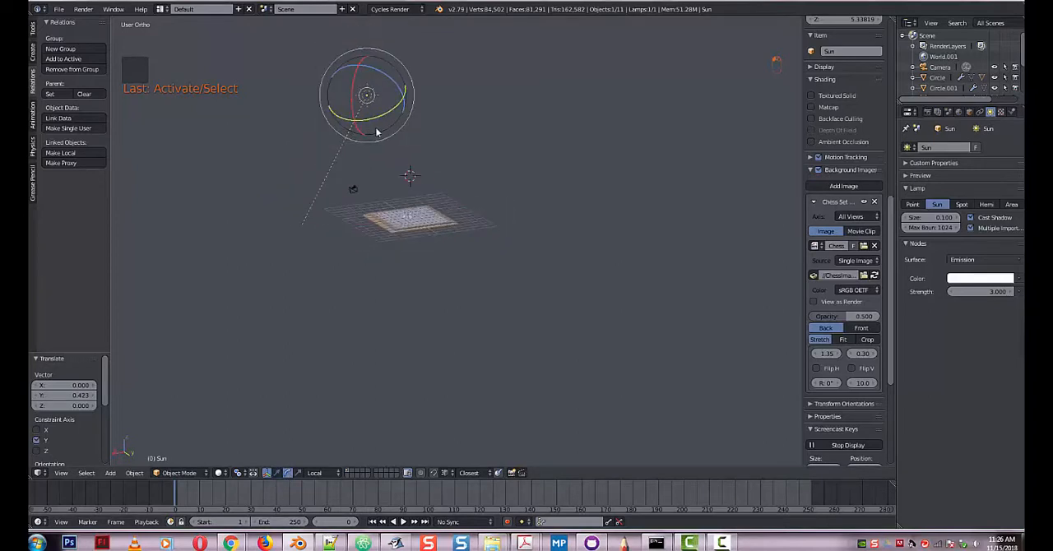
left_click_drag(392, 100, 370, 76)
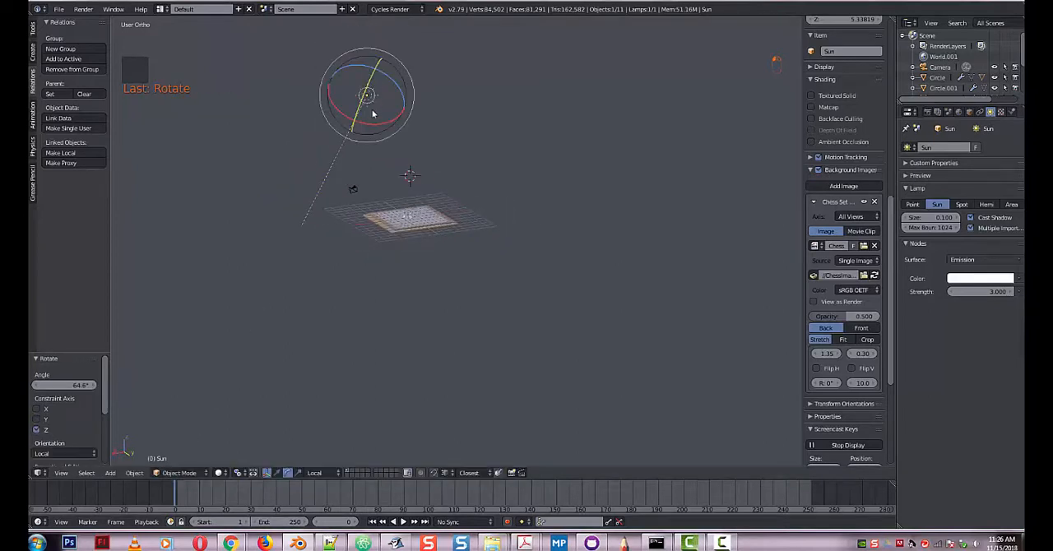
left_click_drag(372, 114, 402, 105)
Rotate the sun lamp about 36° around its local Z axis and about -22.3° around its local X axis.
middle_click_drag(418, 154, 403, 118)
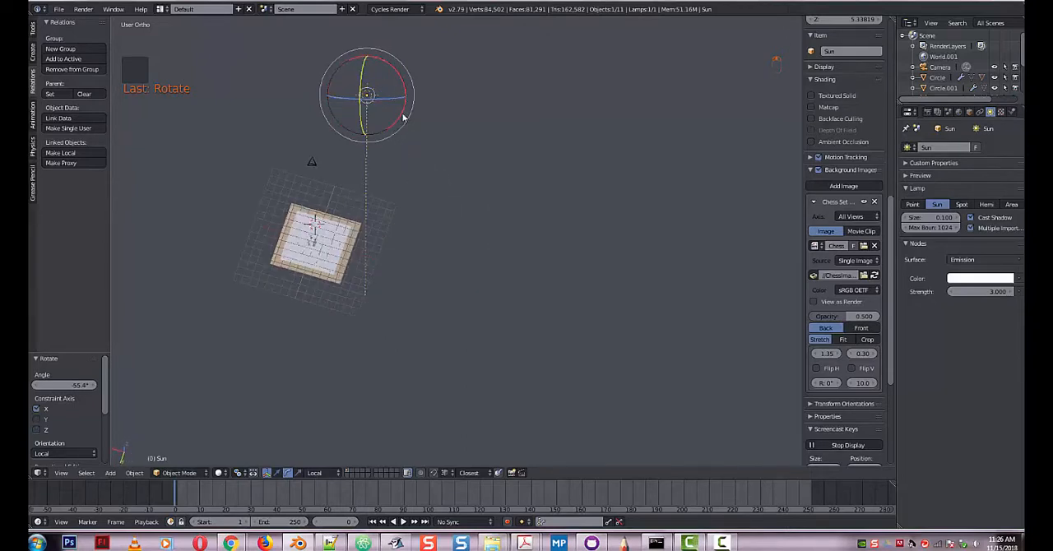
mouse_move(406, 99)
left_mouse_down()
mouse_move(400, 88)
mouse_move(403, 98)
left_mouse_up()
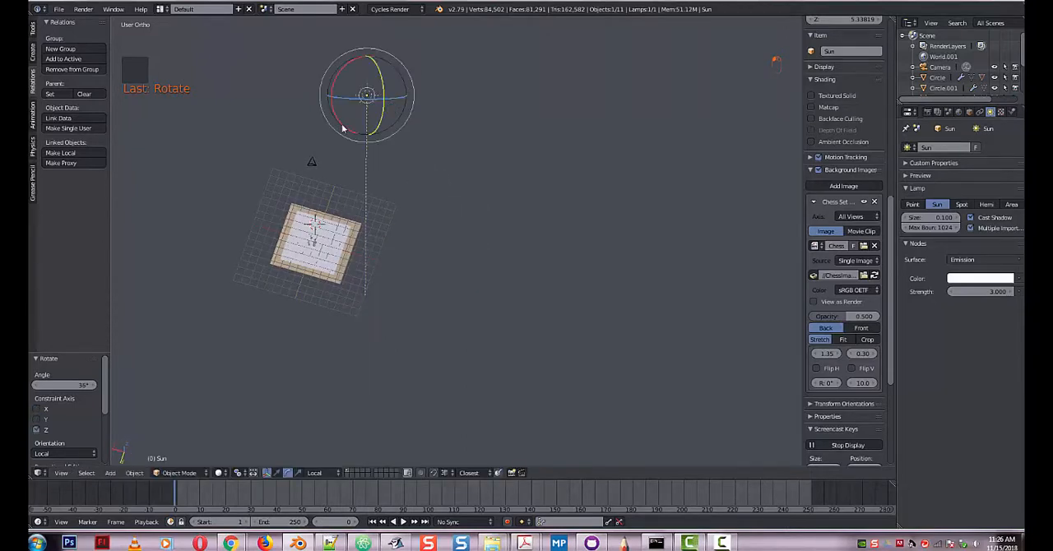
middle_click_drag(343, 128, 396, 116)
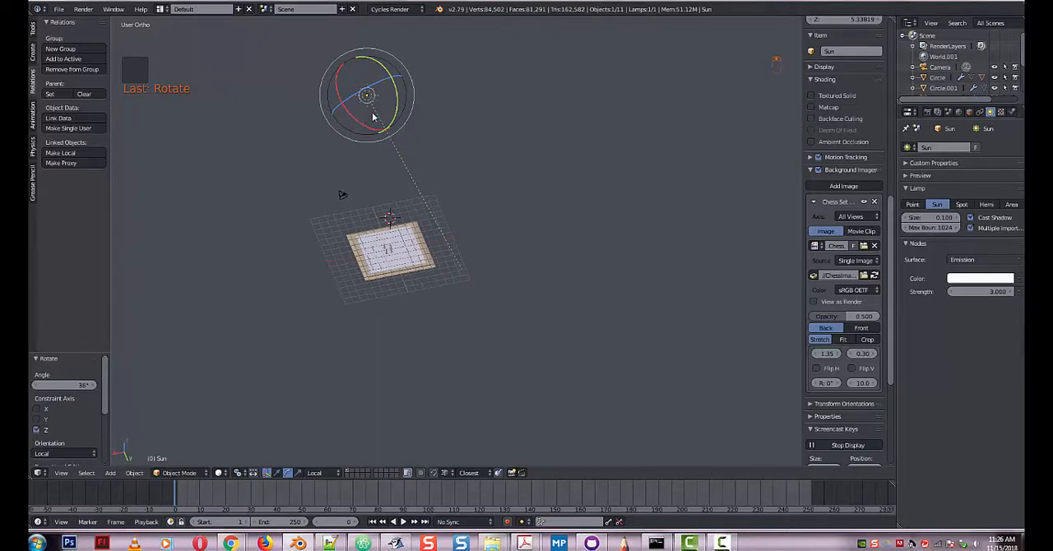
left_click_drag(398, 107, 368, 117)
Switch the viewport to Rendered shading and examine the sun's lighting on the chessboard and its pieces from an angled close view.
middle_click_drag(416, 306, 437, 250)
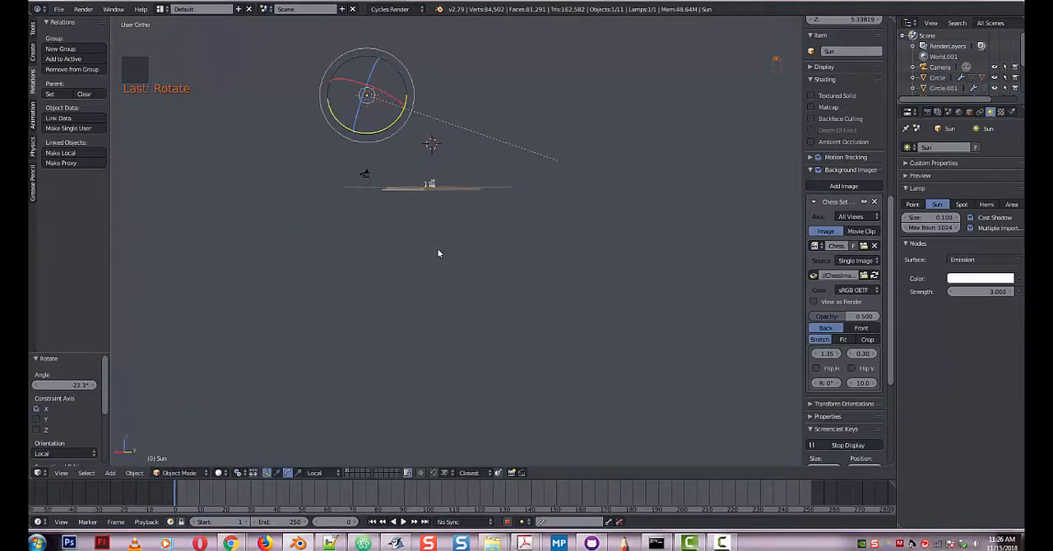
left_click(219, 473)
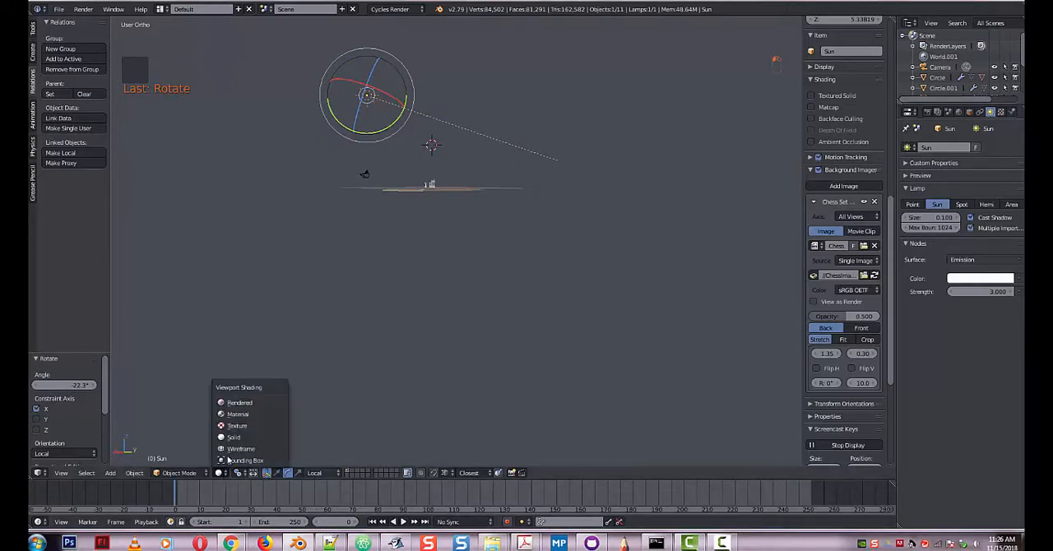
left_click(245, 402)
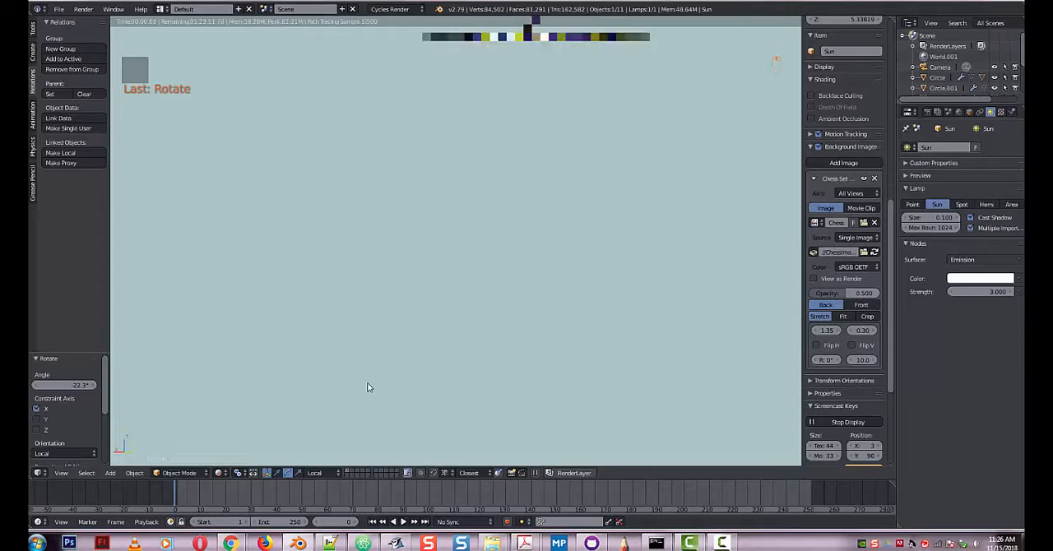
scroll(419, 408, "up", 3)
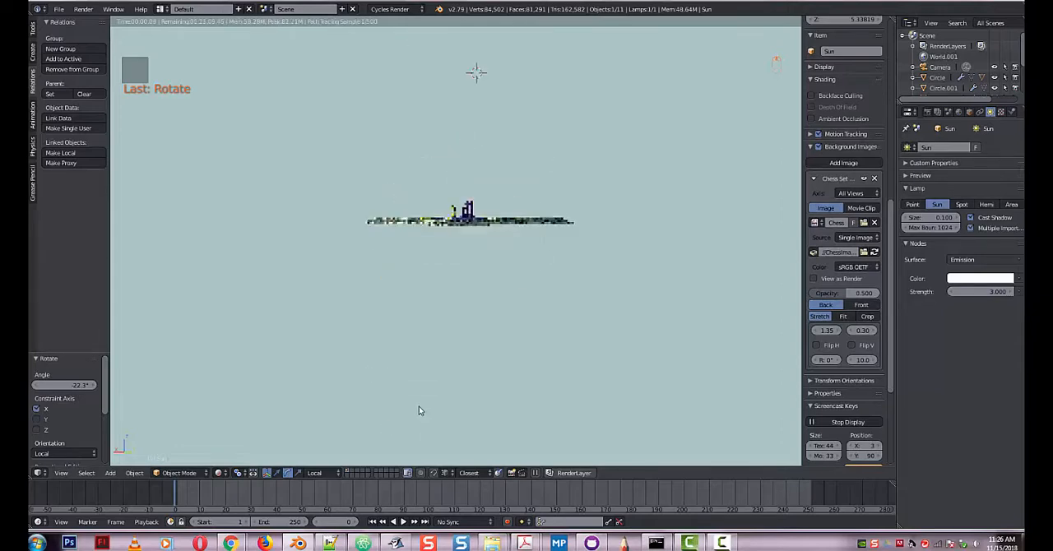
middle_click_drag(448, 282, 449, 365, "shift")
middle_click_drag(678, 377, 526, 343, "shift")
scroll(525, 337, "up", 5)
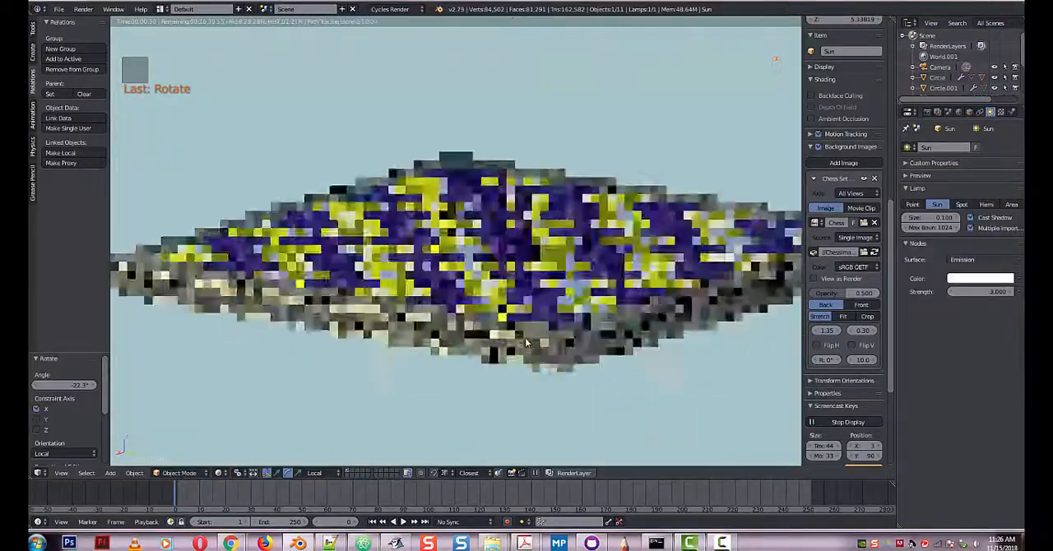
scroll(510, 260, "up", 5)
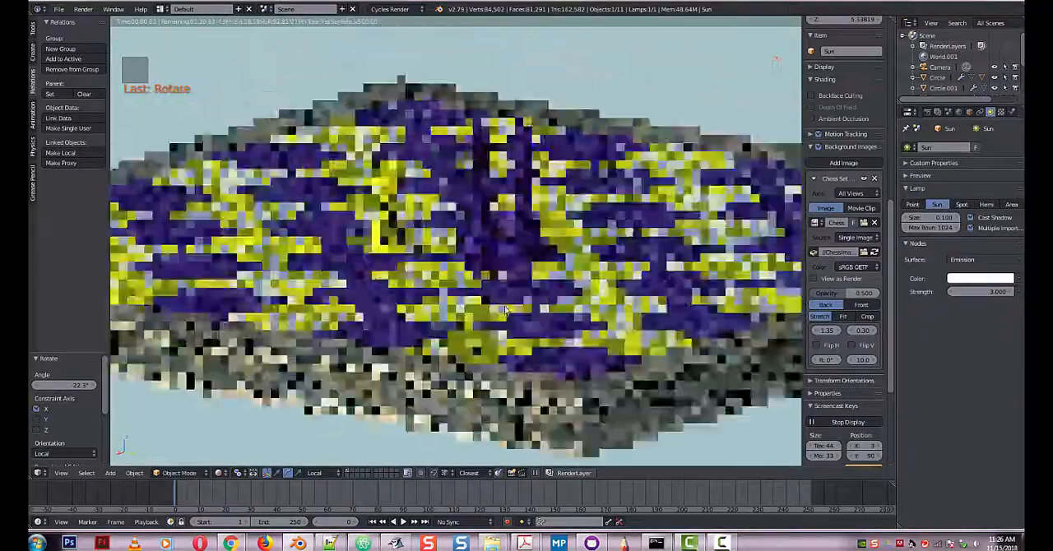